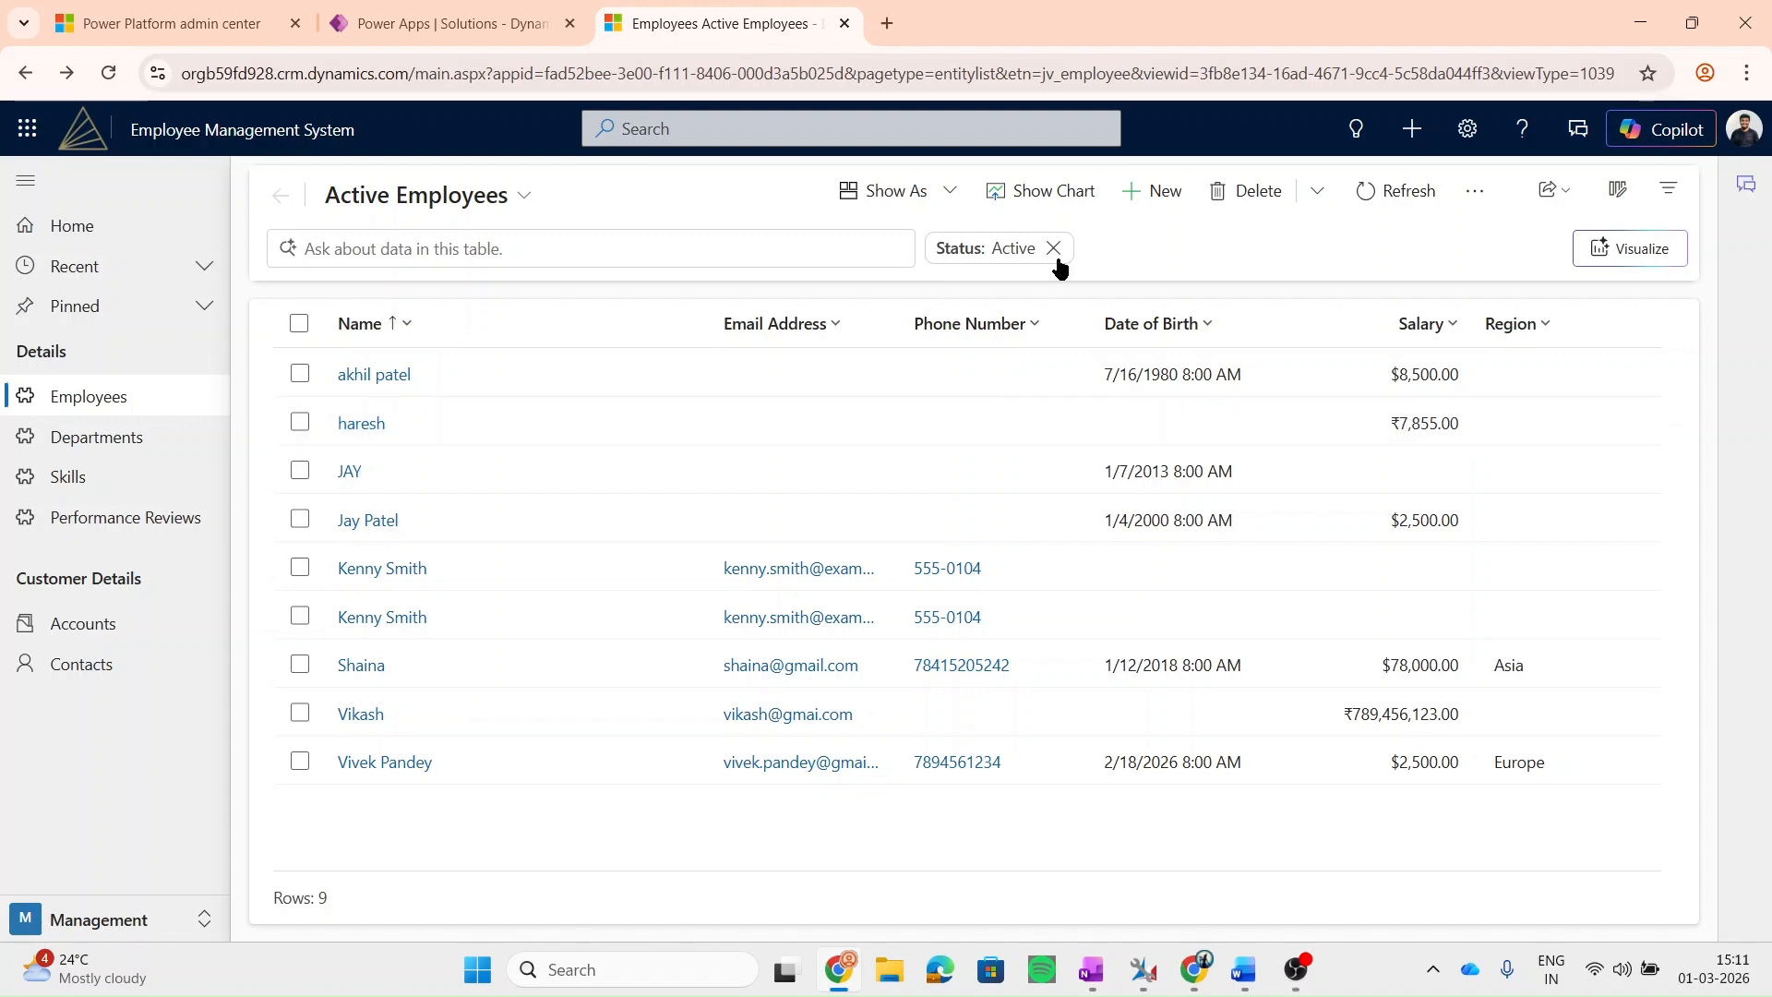
# - Start a new employee record, fill in the employee's full name and choose Finance as the department
pyautogui.click(1163, 199)
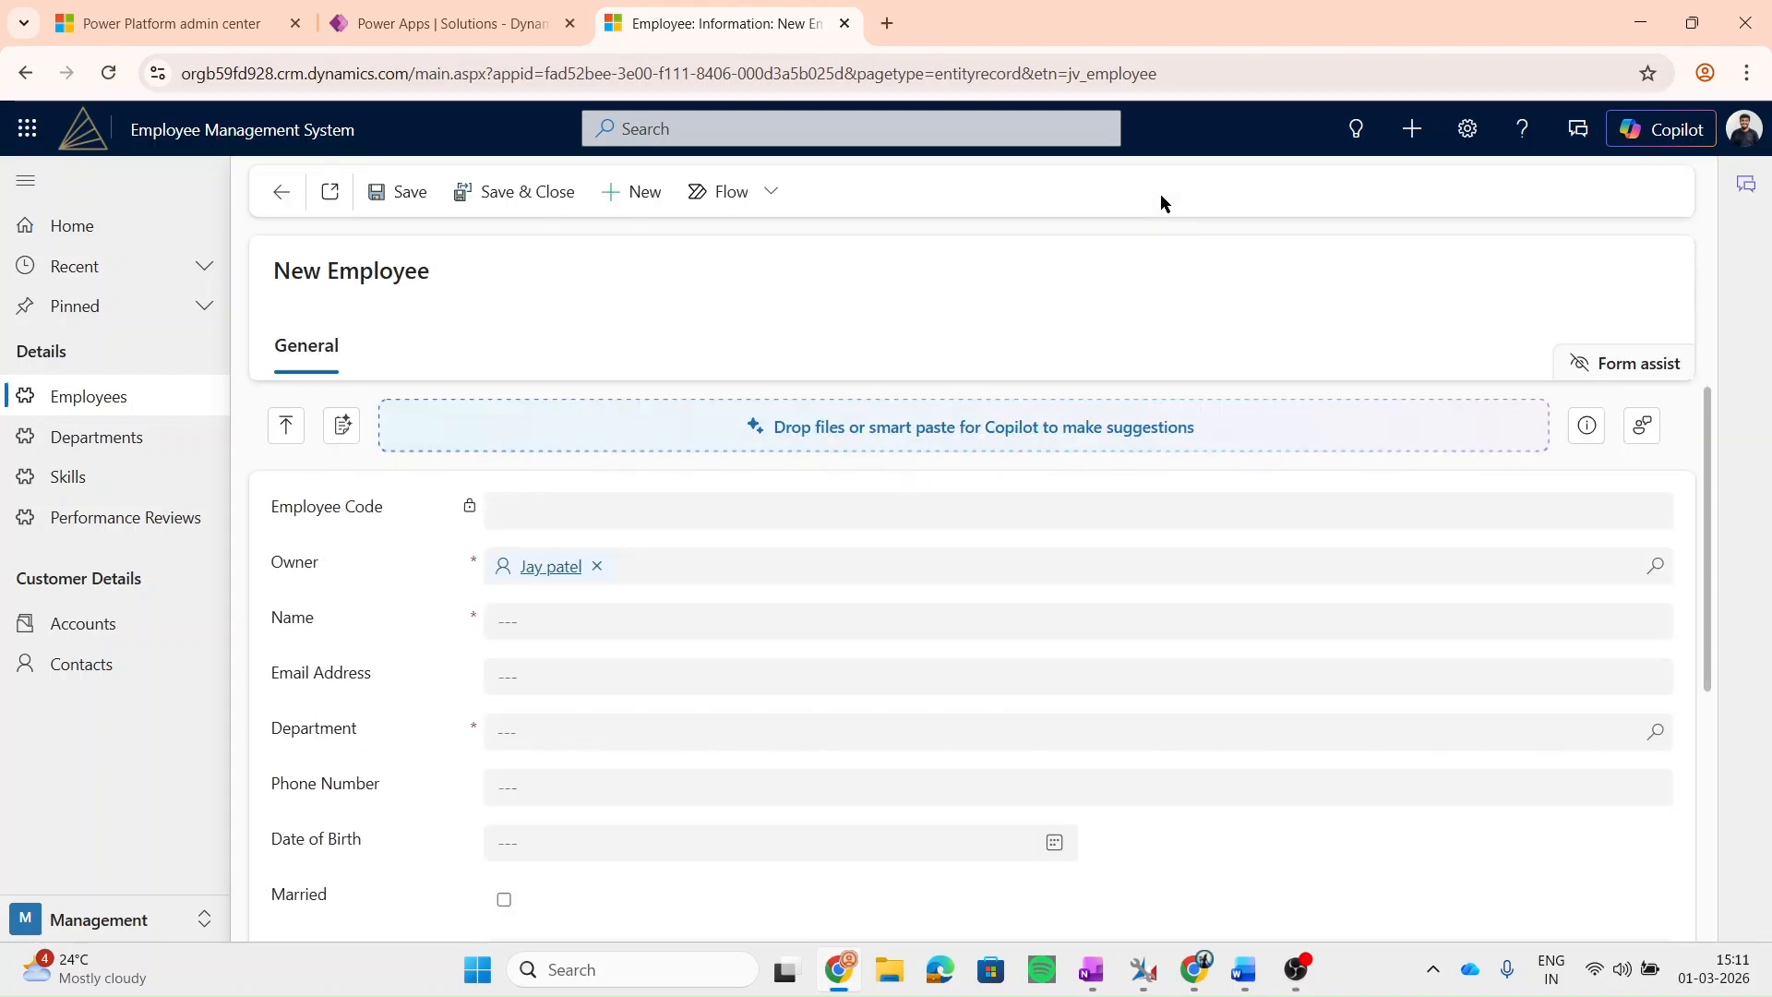
pyautogui.click(528, 620)
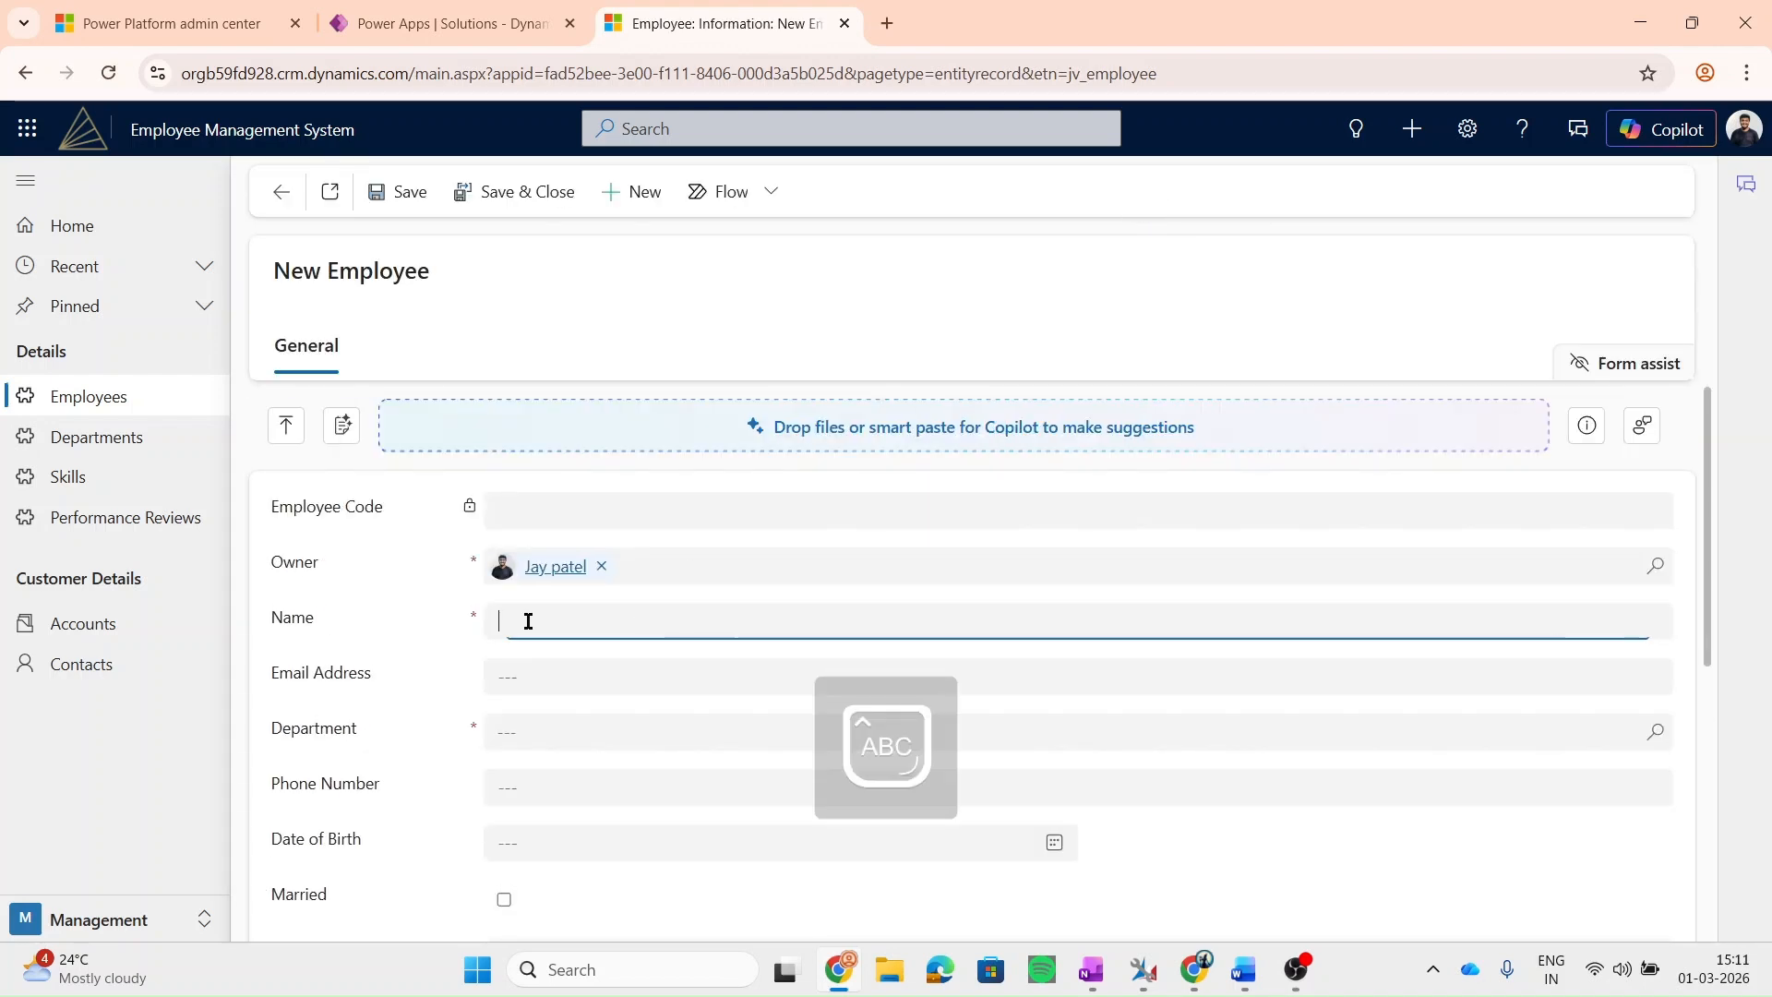
pyautogui.write('Vivek')
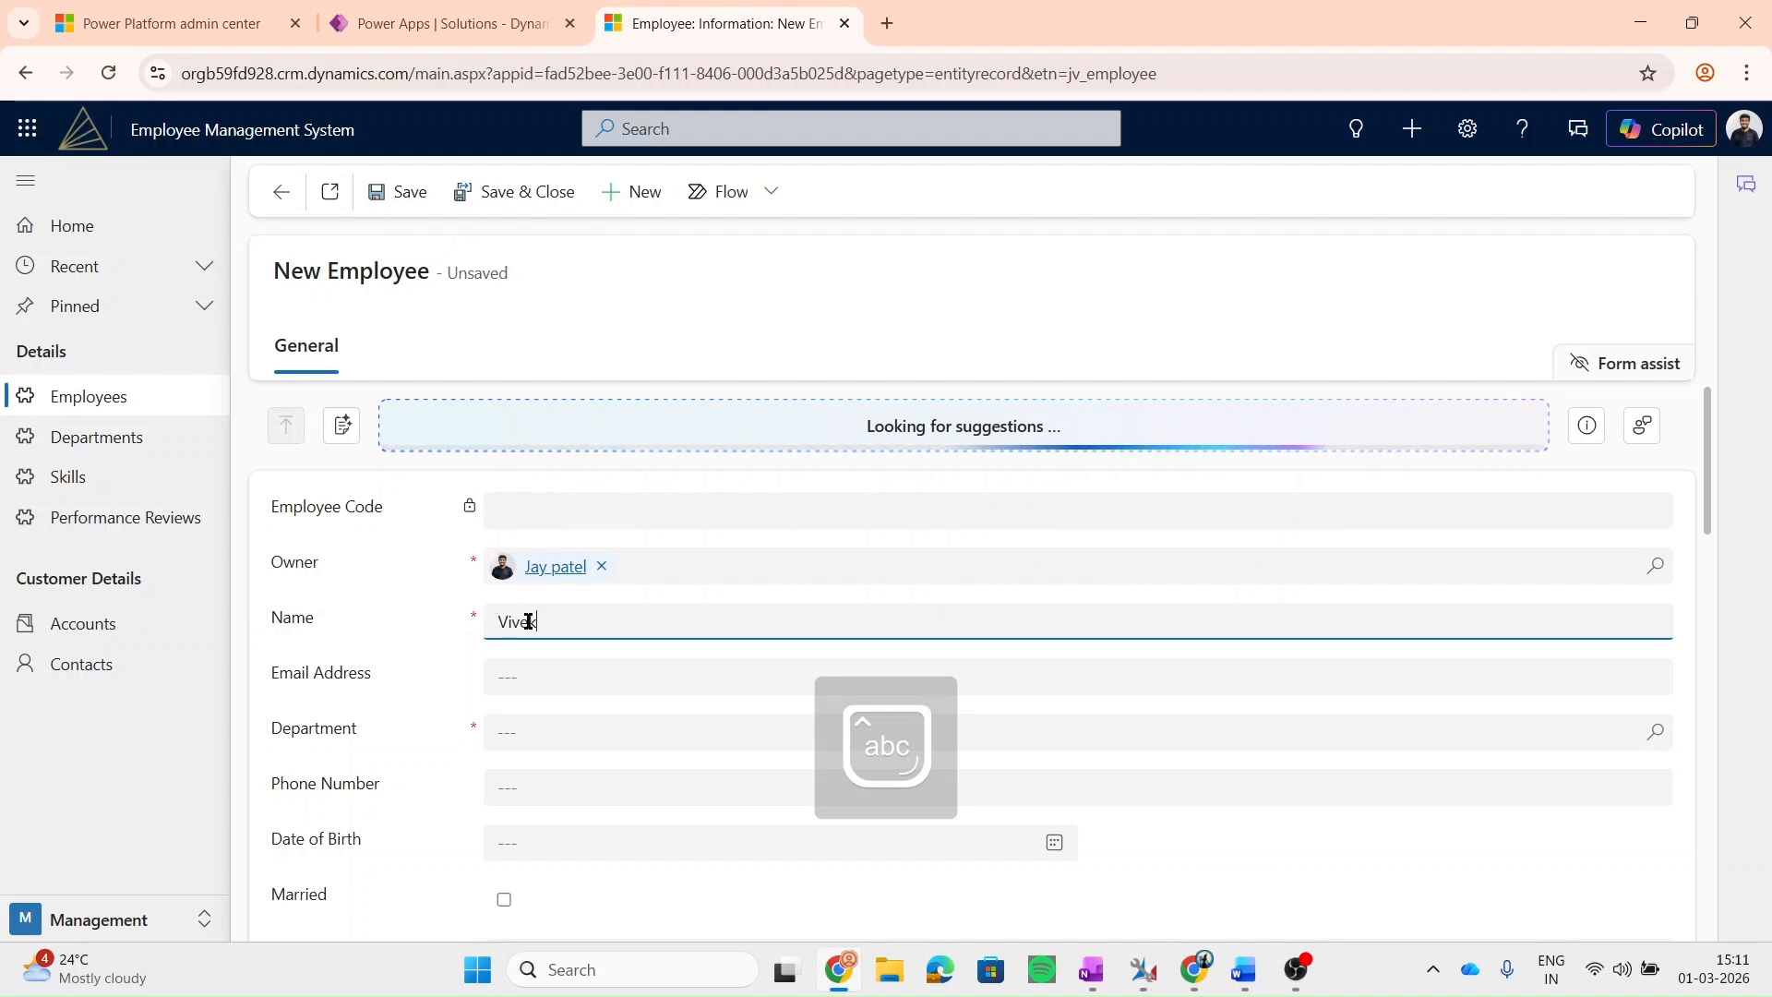
pyautogui.write(' Sha')
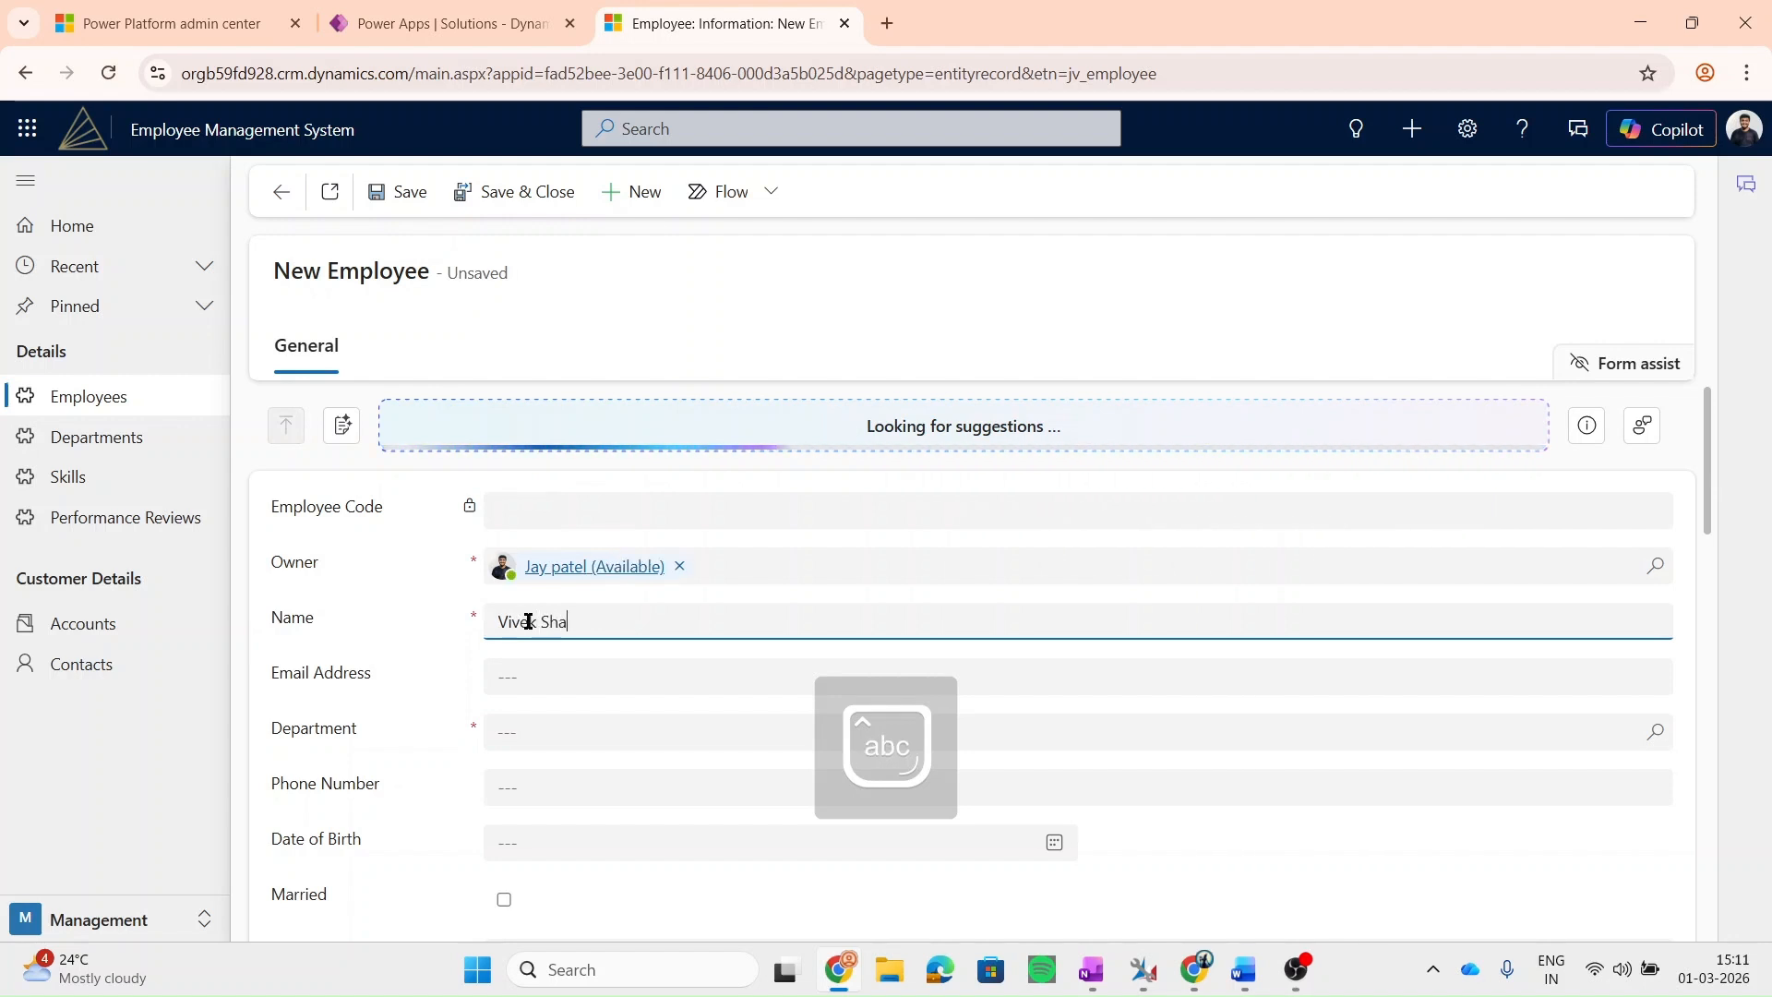
pyautogui.write('rma')
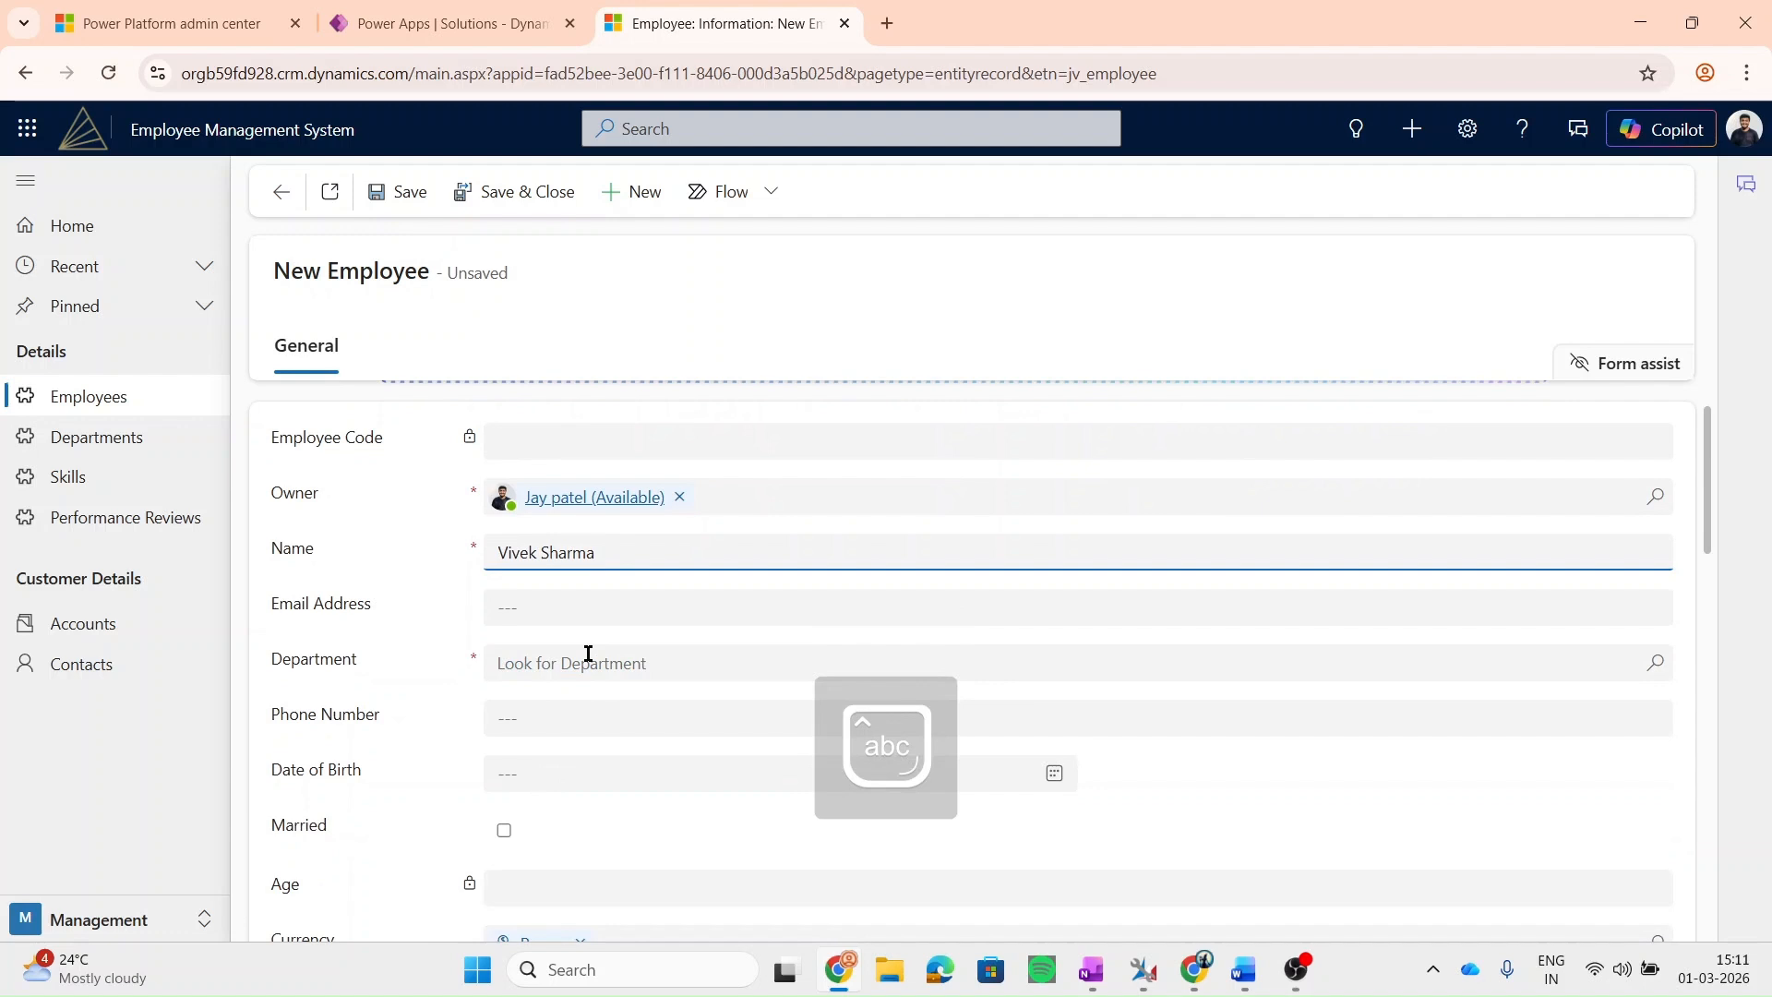
pyautogui.click(572, 667)
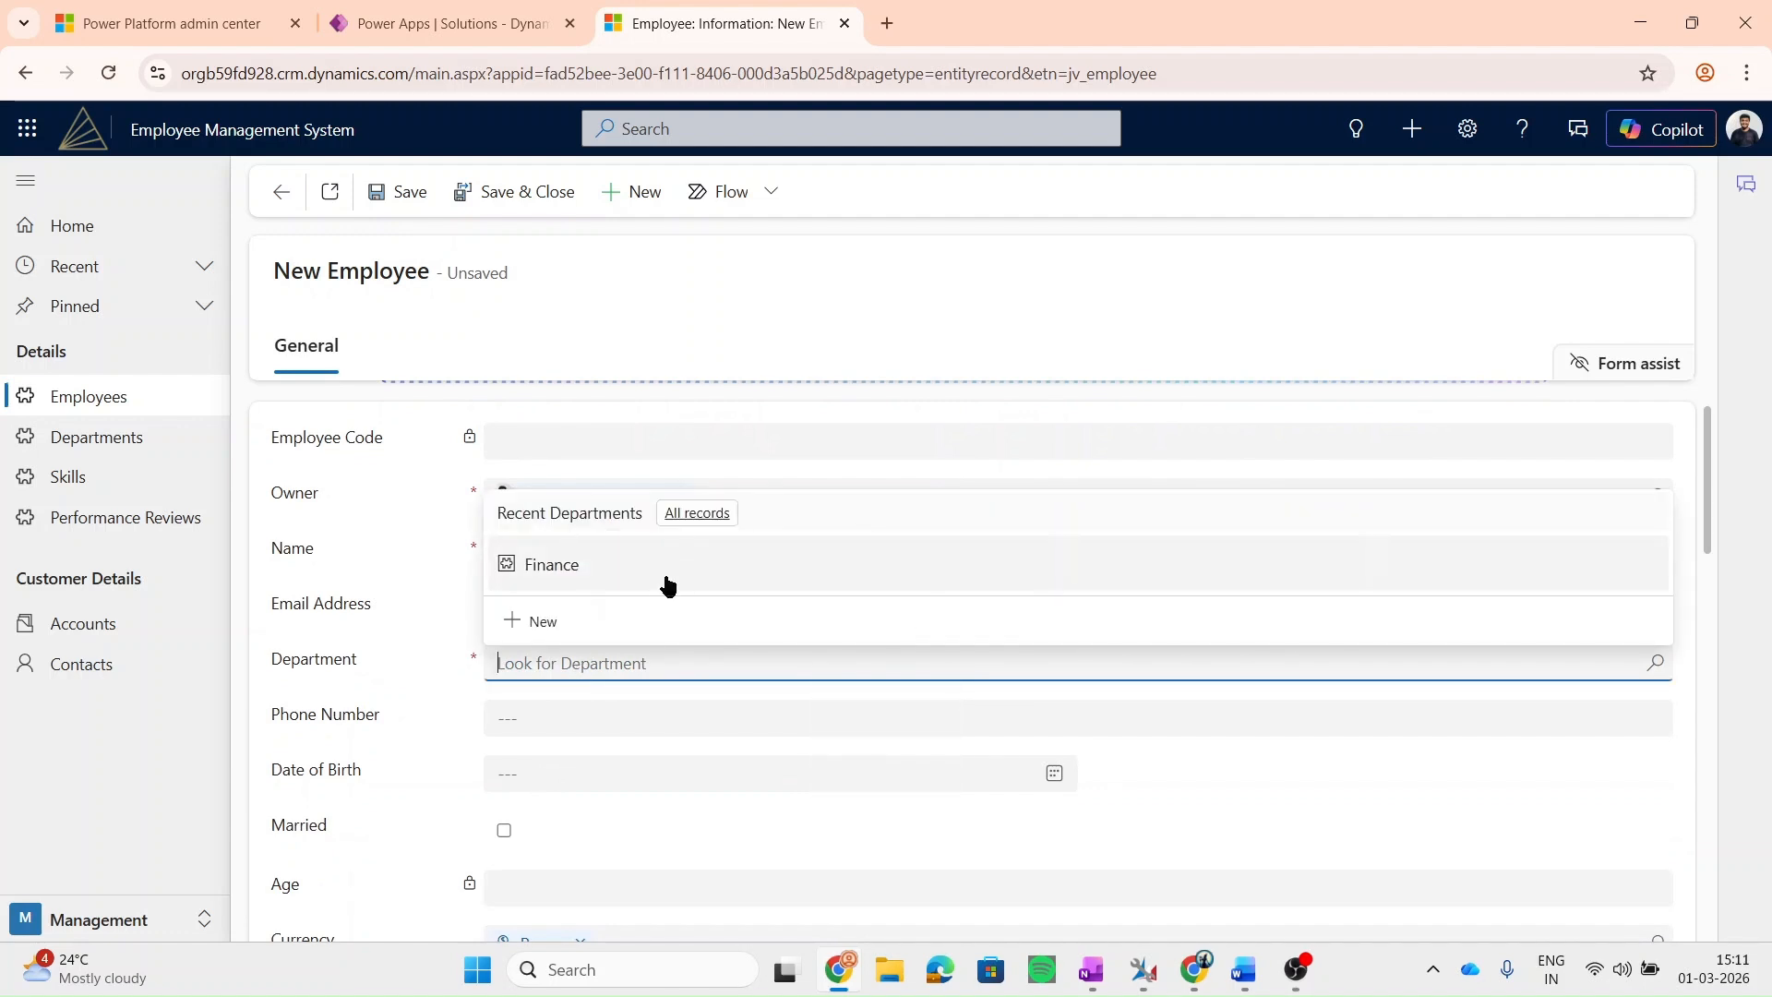
pyautogui.click(663, 577)
# - Fill in the employee's date of birth from the calendar
pyautogui.scroll(-2, 369, 649)
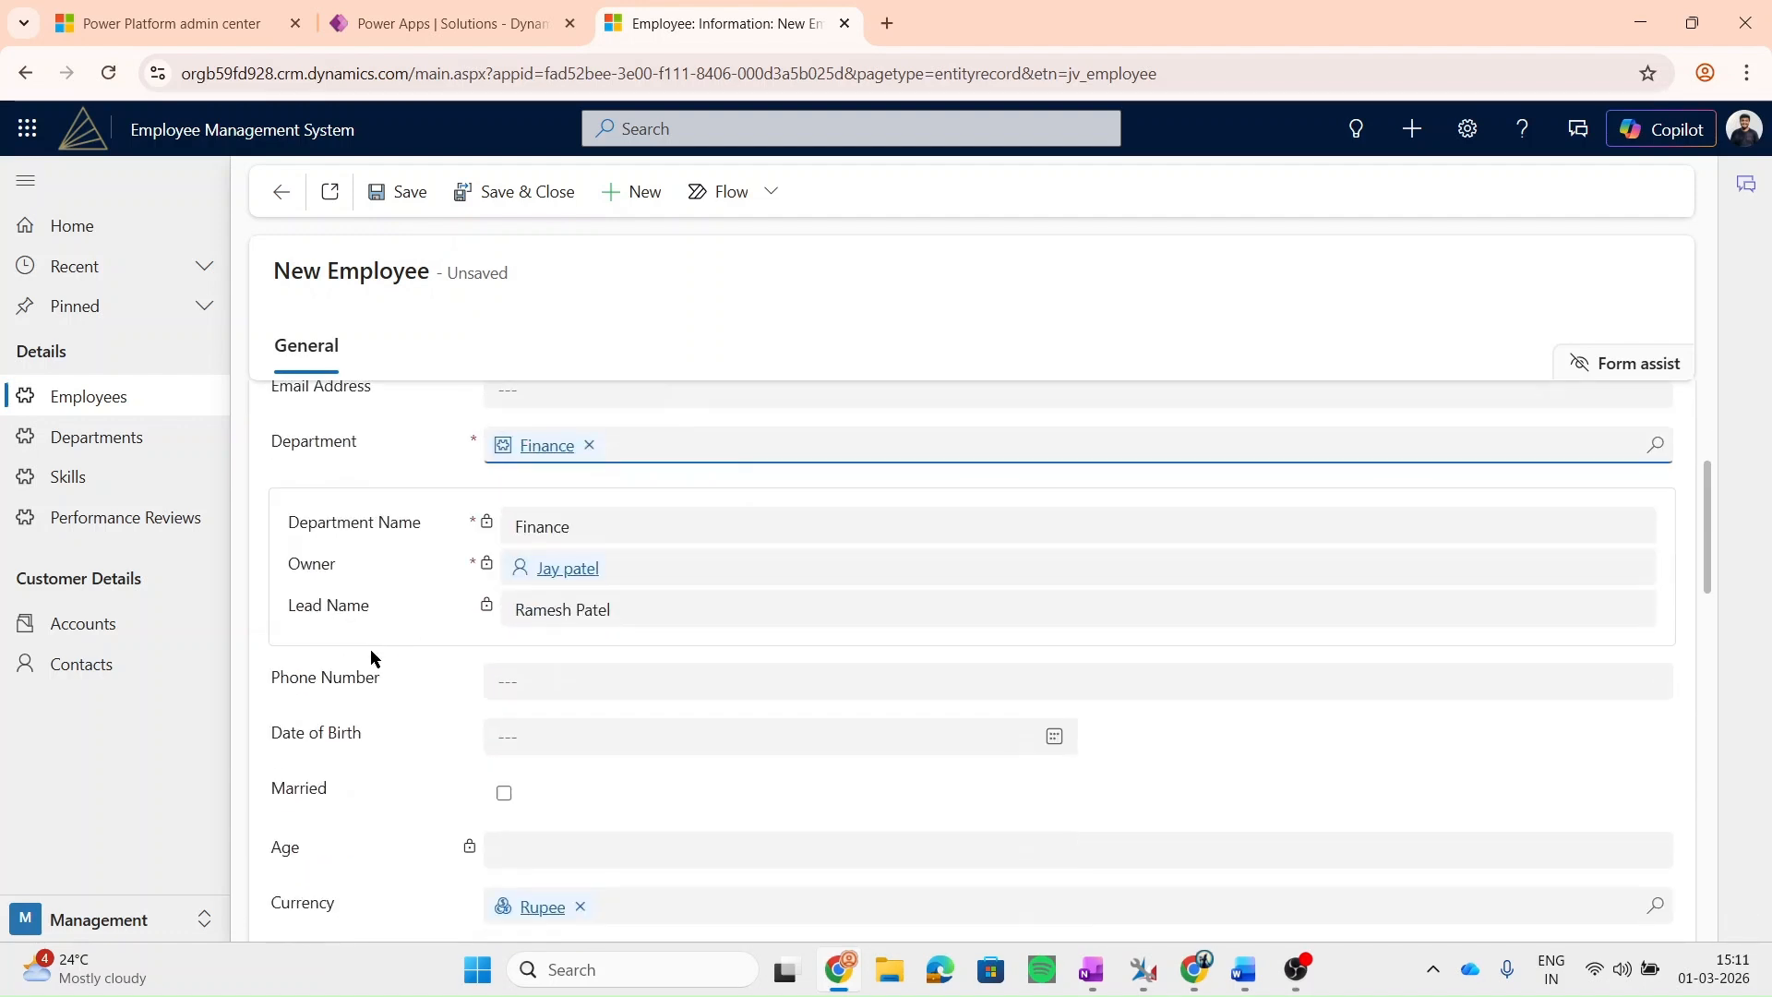
pyautogui.scroll(-2, 371, 651)
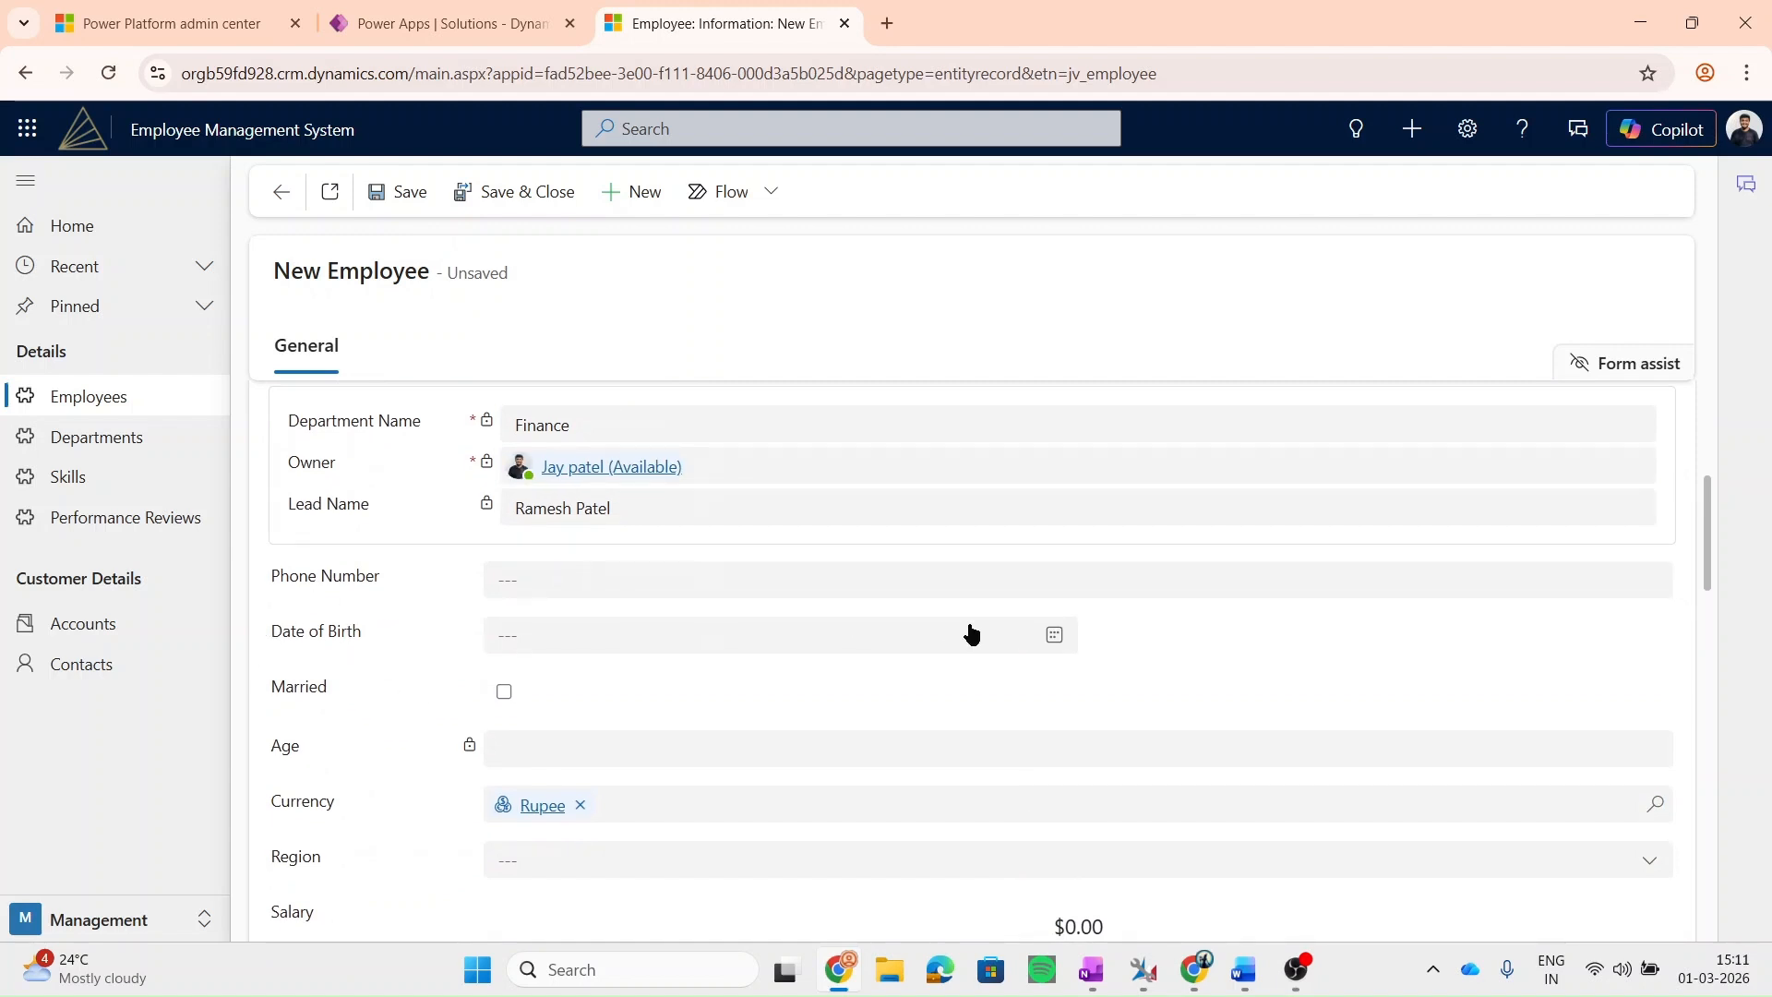
pyautogui.click(1052, 635)
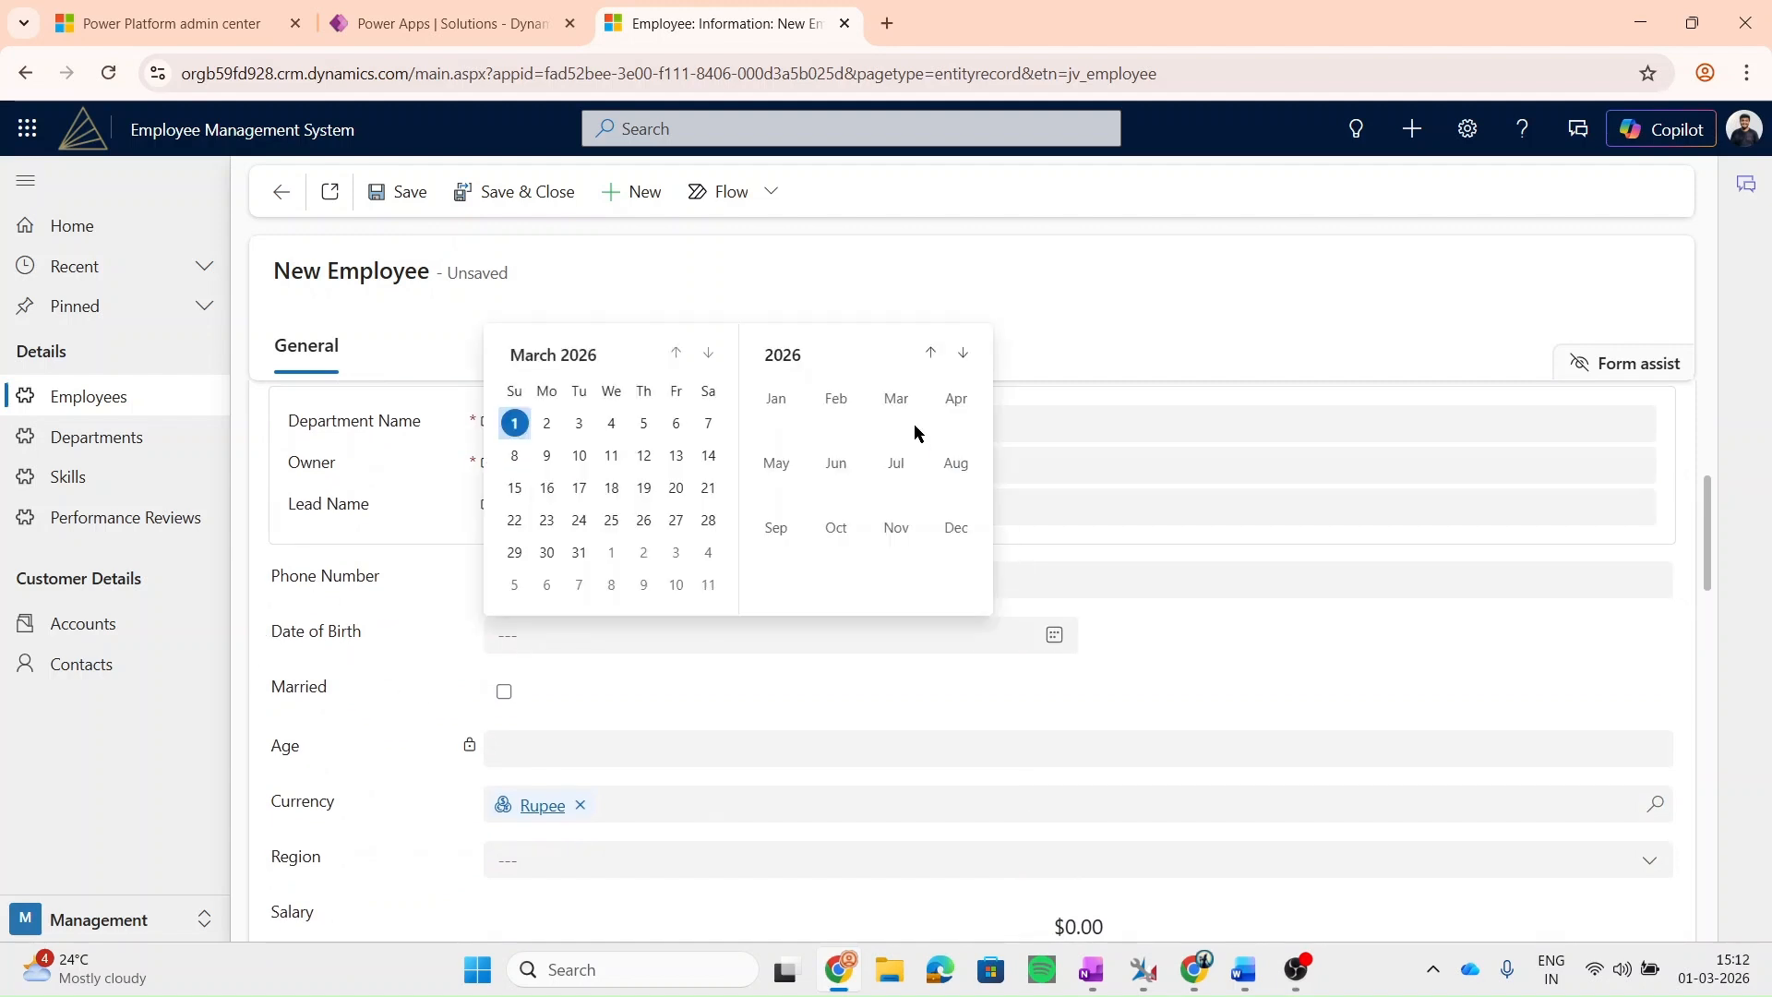
pyautogui.click(931, 354)
pyautogui.click(930, 354)
pyautogui.click(930, 354)
pyautogui.click(931, 354)
pyautogui.click(931, 353)
pyautogui.click(931, 354)
pyautogui.click(930, 353)
pyautogui.click(930, 354)
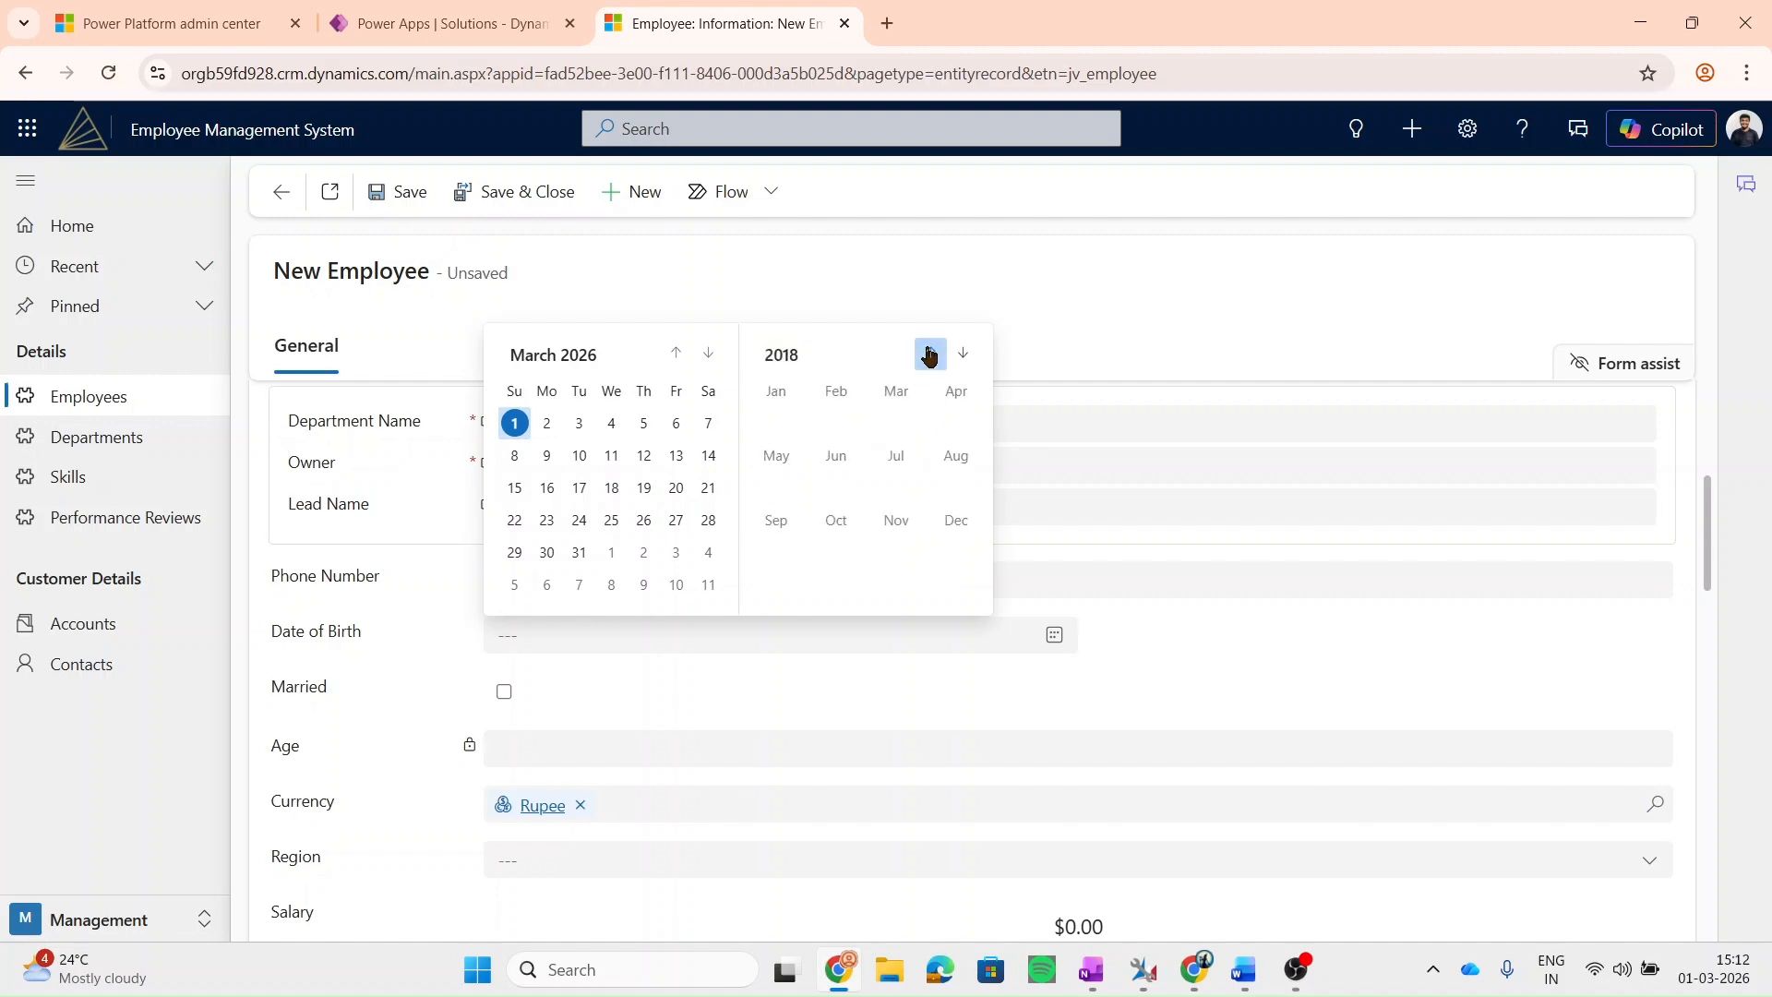
pyautogui.tripleClick(930, 353)
pyautogui.doubleClick(931, 354)
pyautogui.doubleClick(931, 353)
pyautogui.tripleClick(931, 354)
pyautogui.click(930, 354)
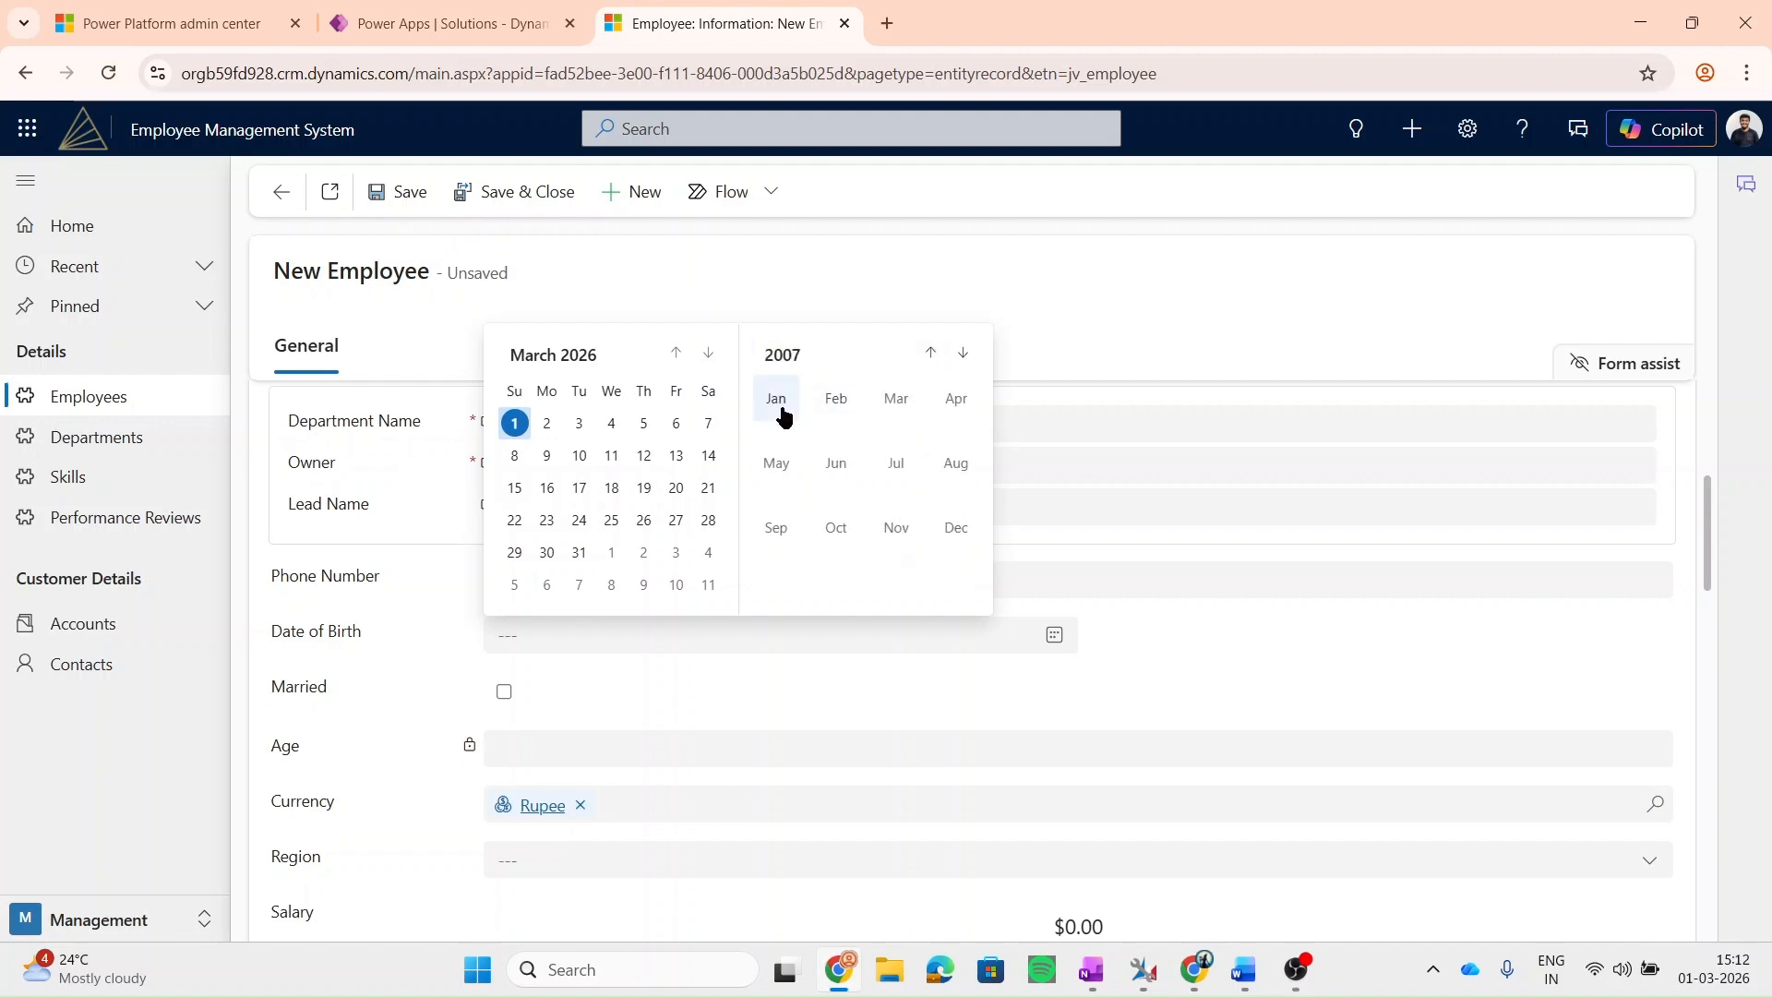
pyautogui.click(781, 407)
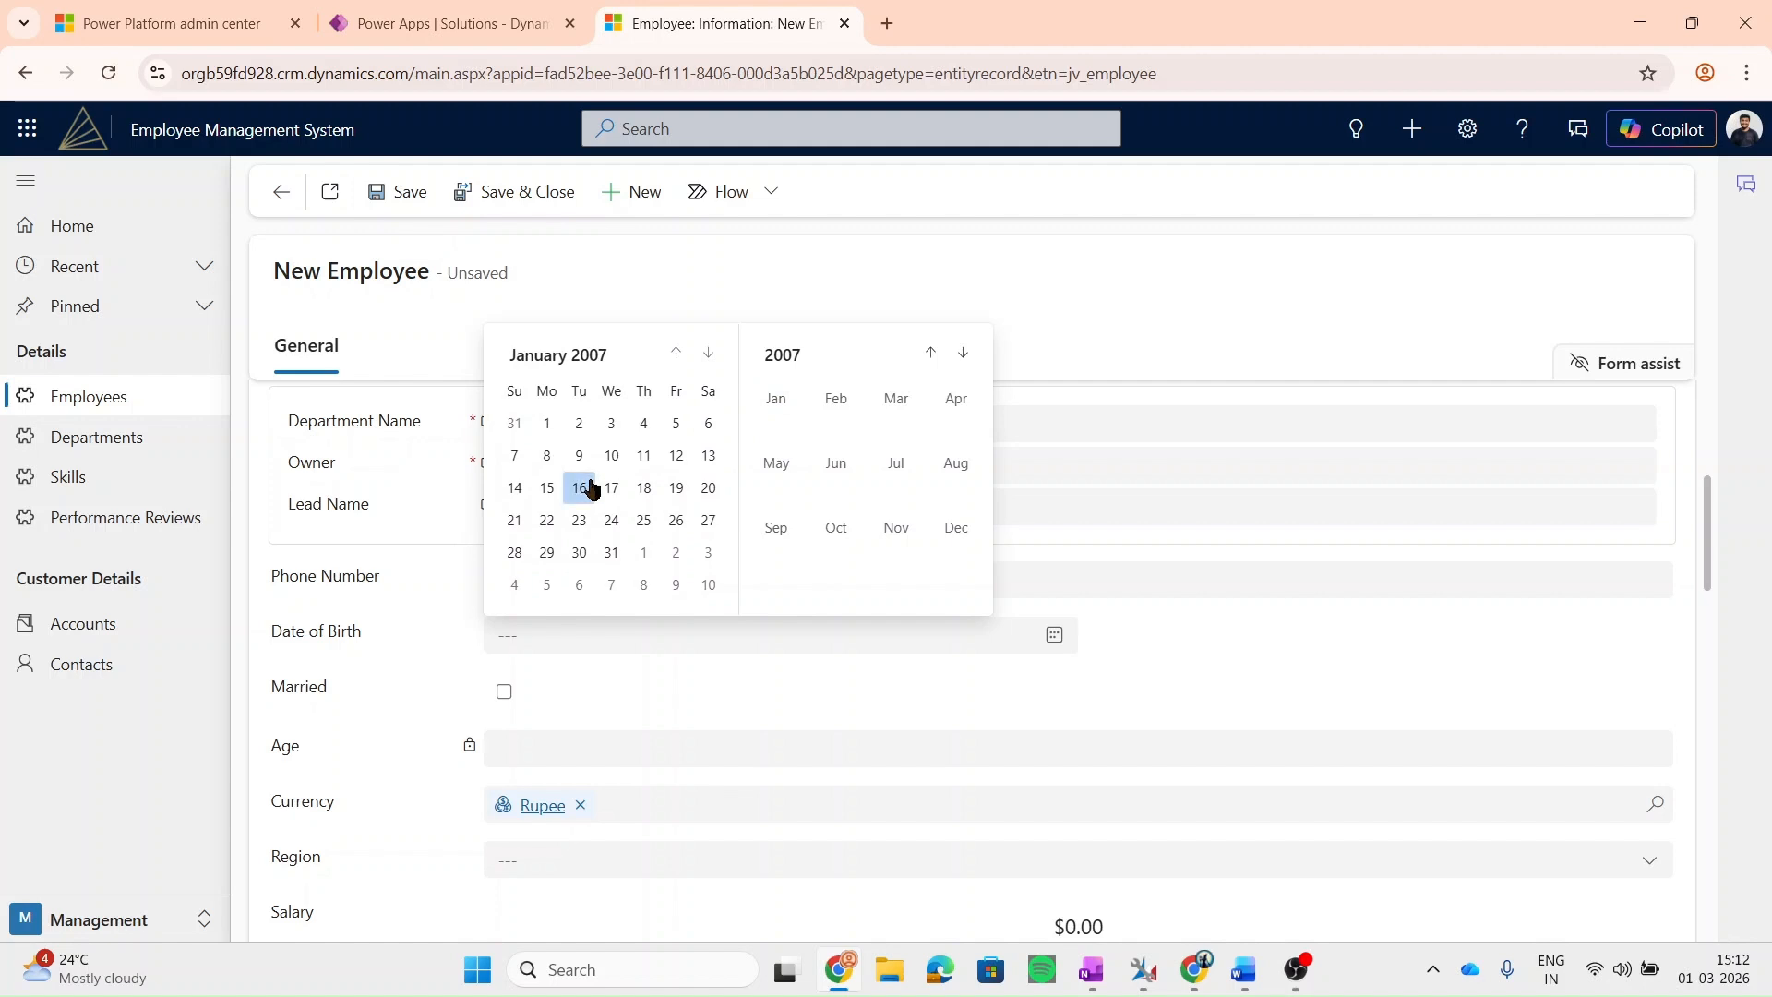
pyautogui.click(591, 486)
# - Save the new employee record so its Age field is calculated
pyautogui.scroll(-1, 613, 685)
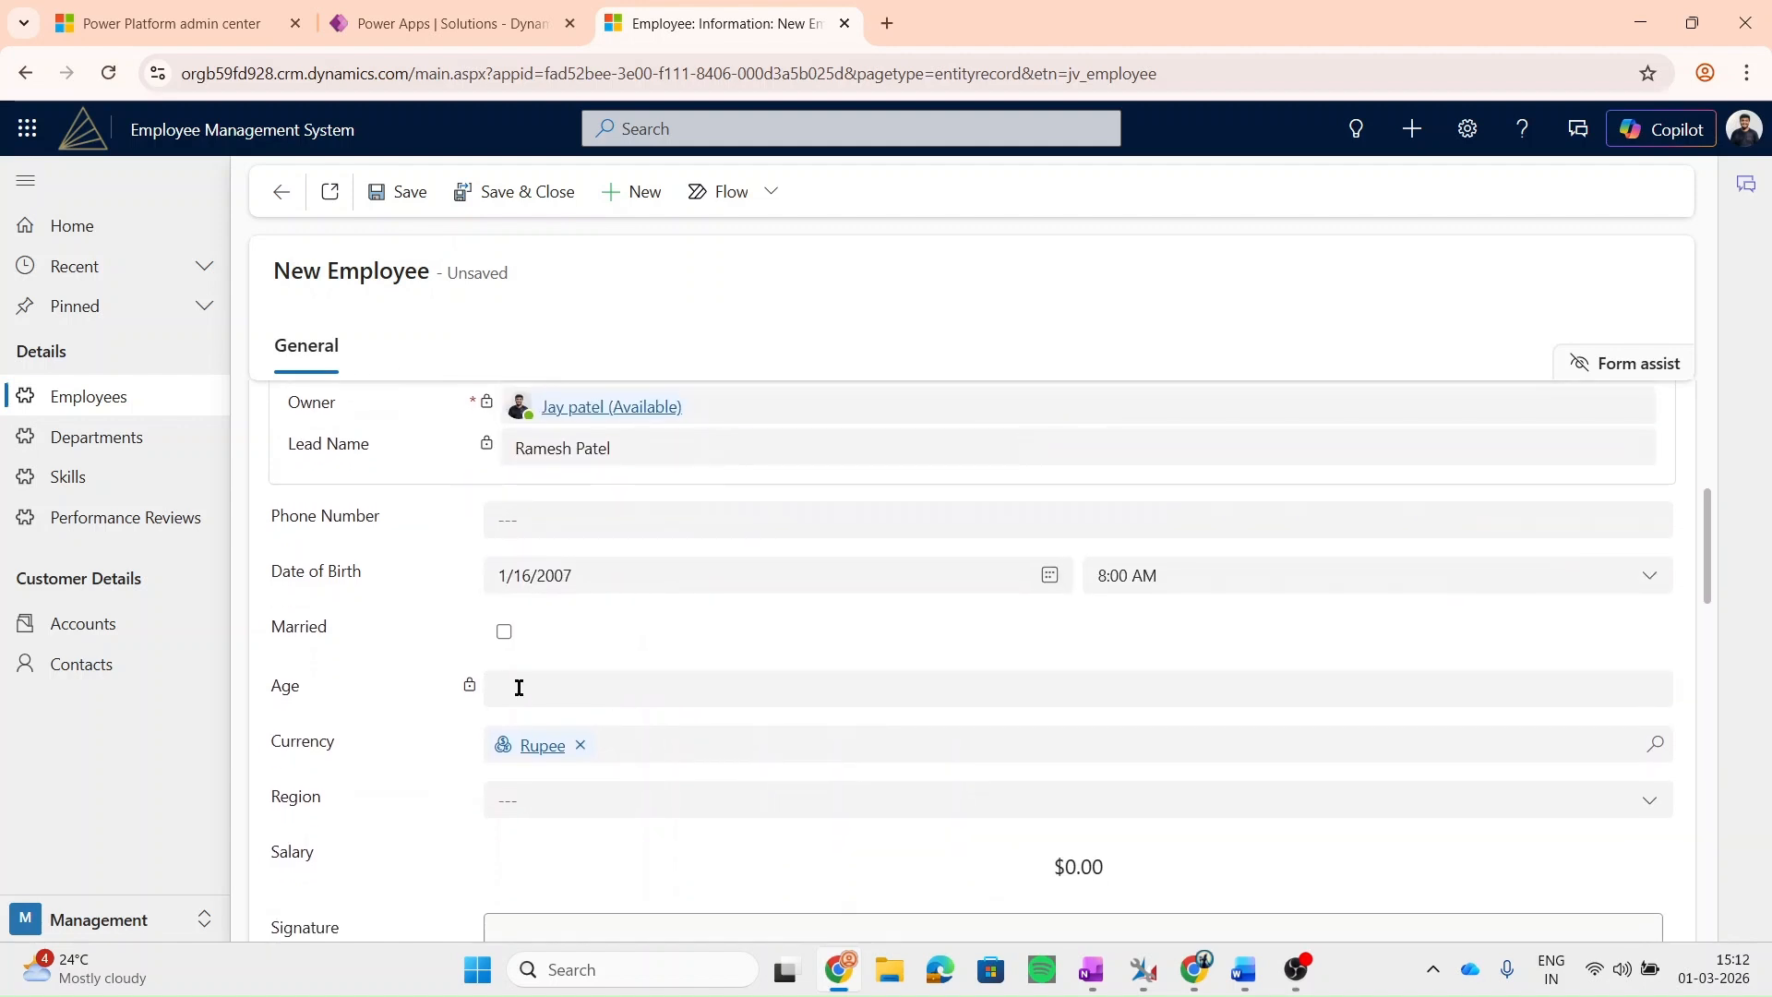
pyautogui.moveTo(249, 683); pyautogui.dragTo(323, 694)
pyautogui.hotkey('ctrl', 's')
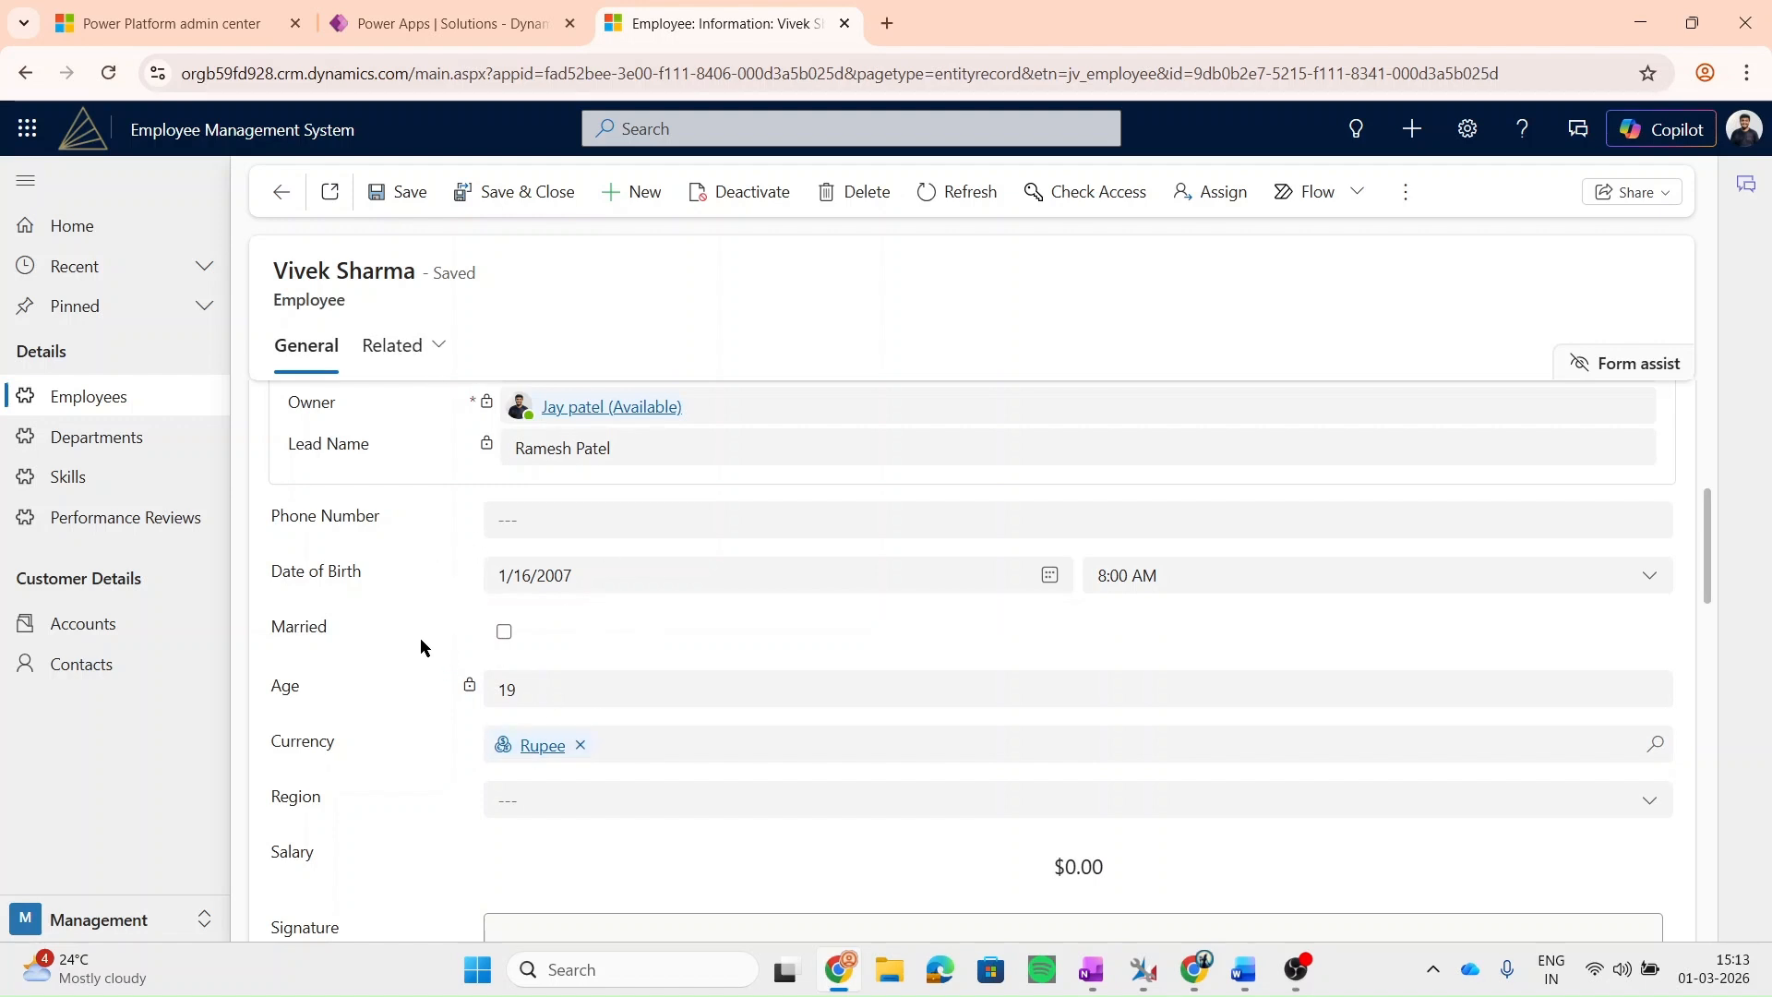
# - Switch to Power Apps and examine the settings of the Employee table's Age column, including its data type and behavior
pyautogui.click(432, 24)
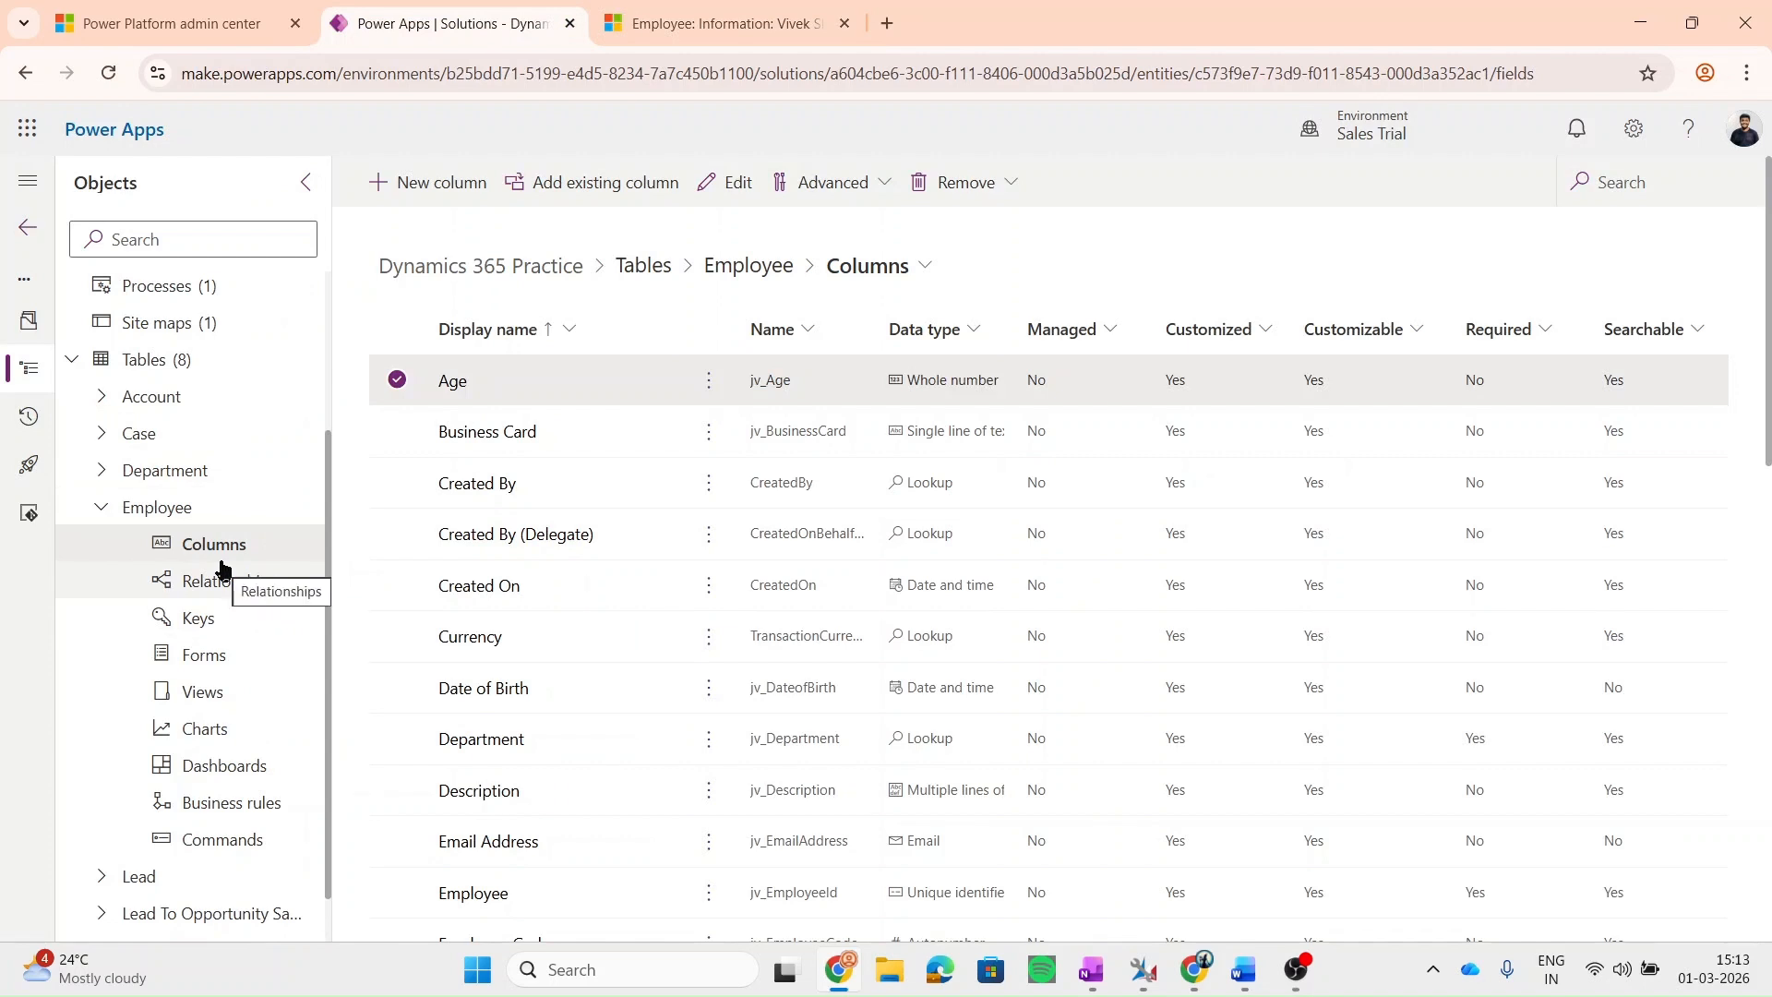
pyautogui.click(453, 382)
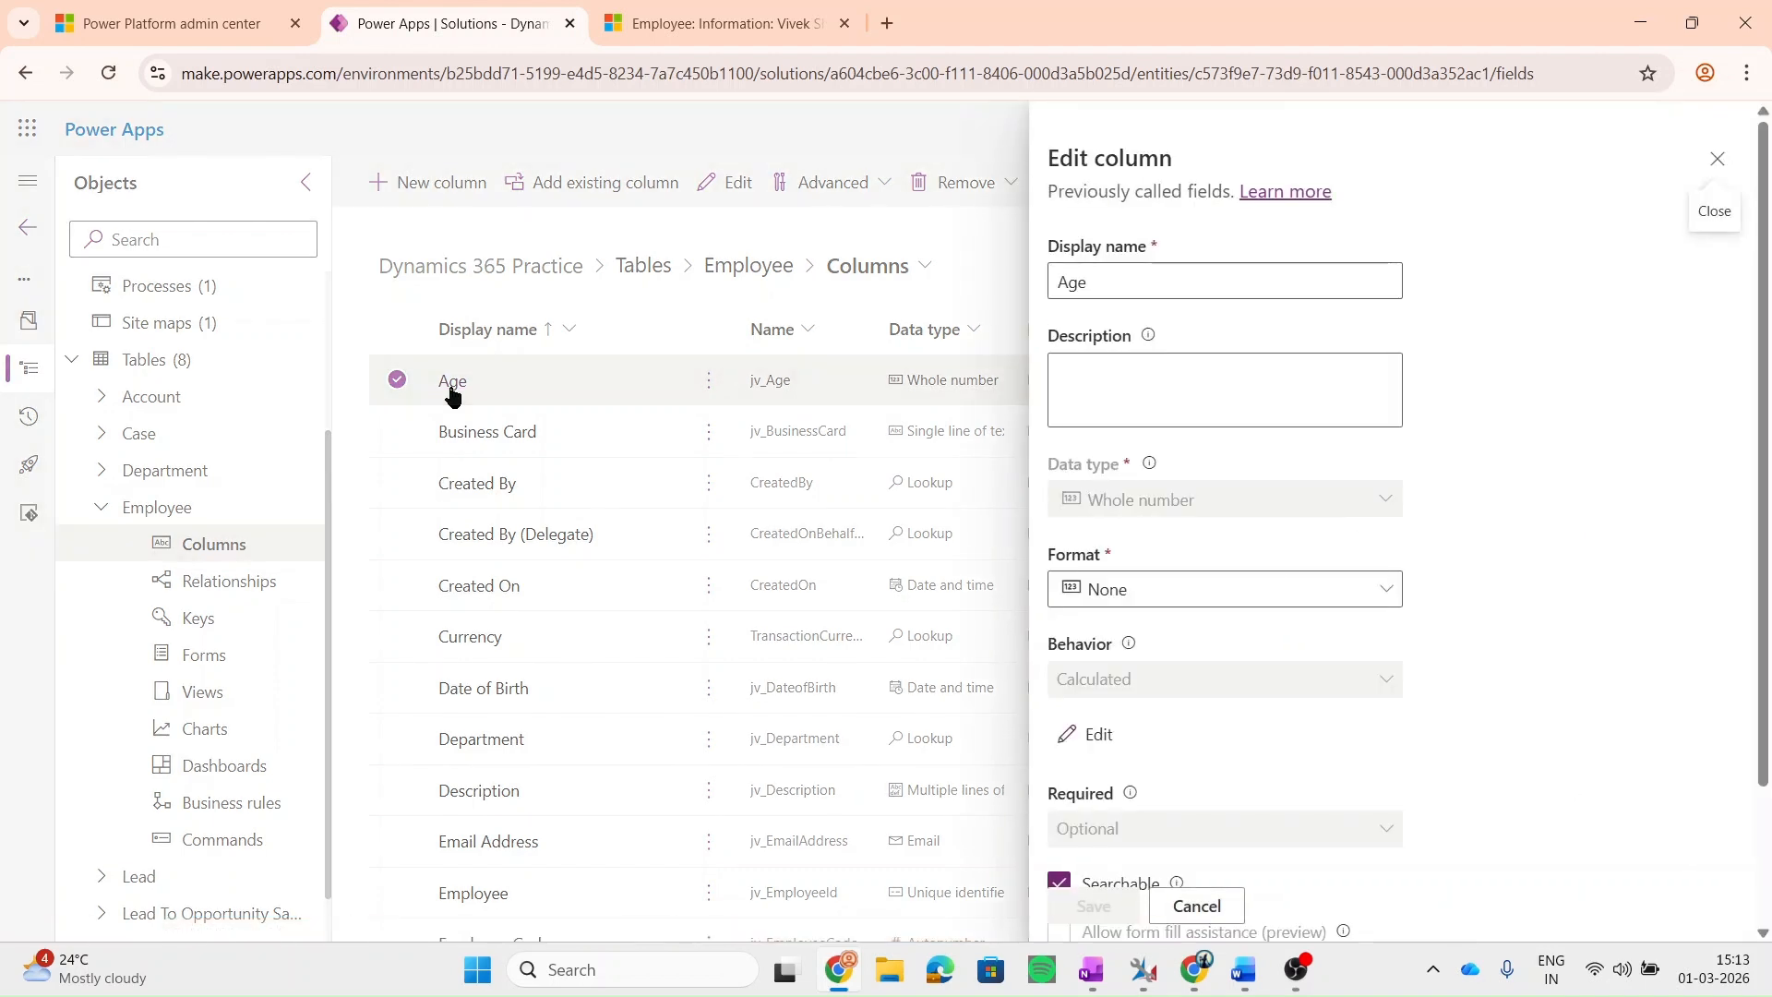
pyautogui.scroll(-2, 1265, 609)
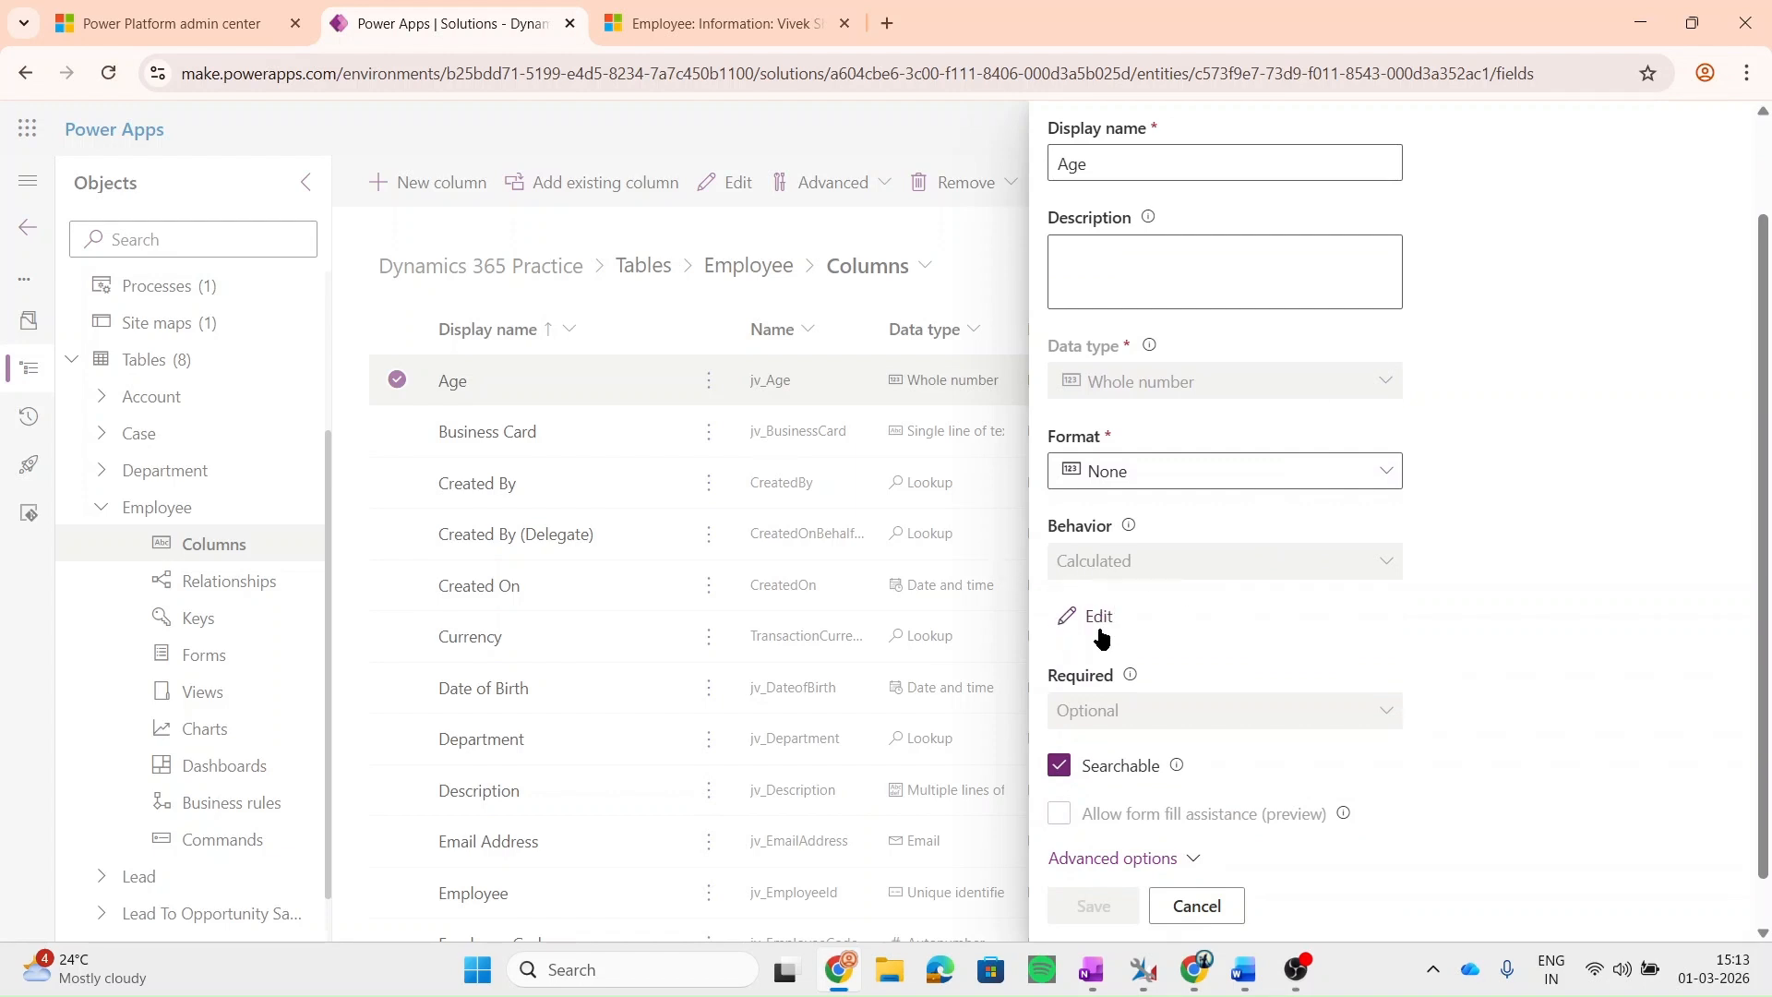
pyautogui.click(1182, 912)
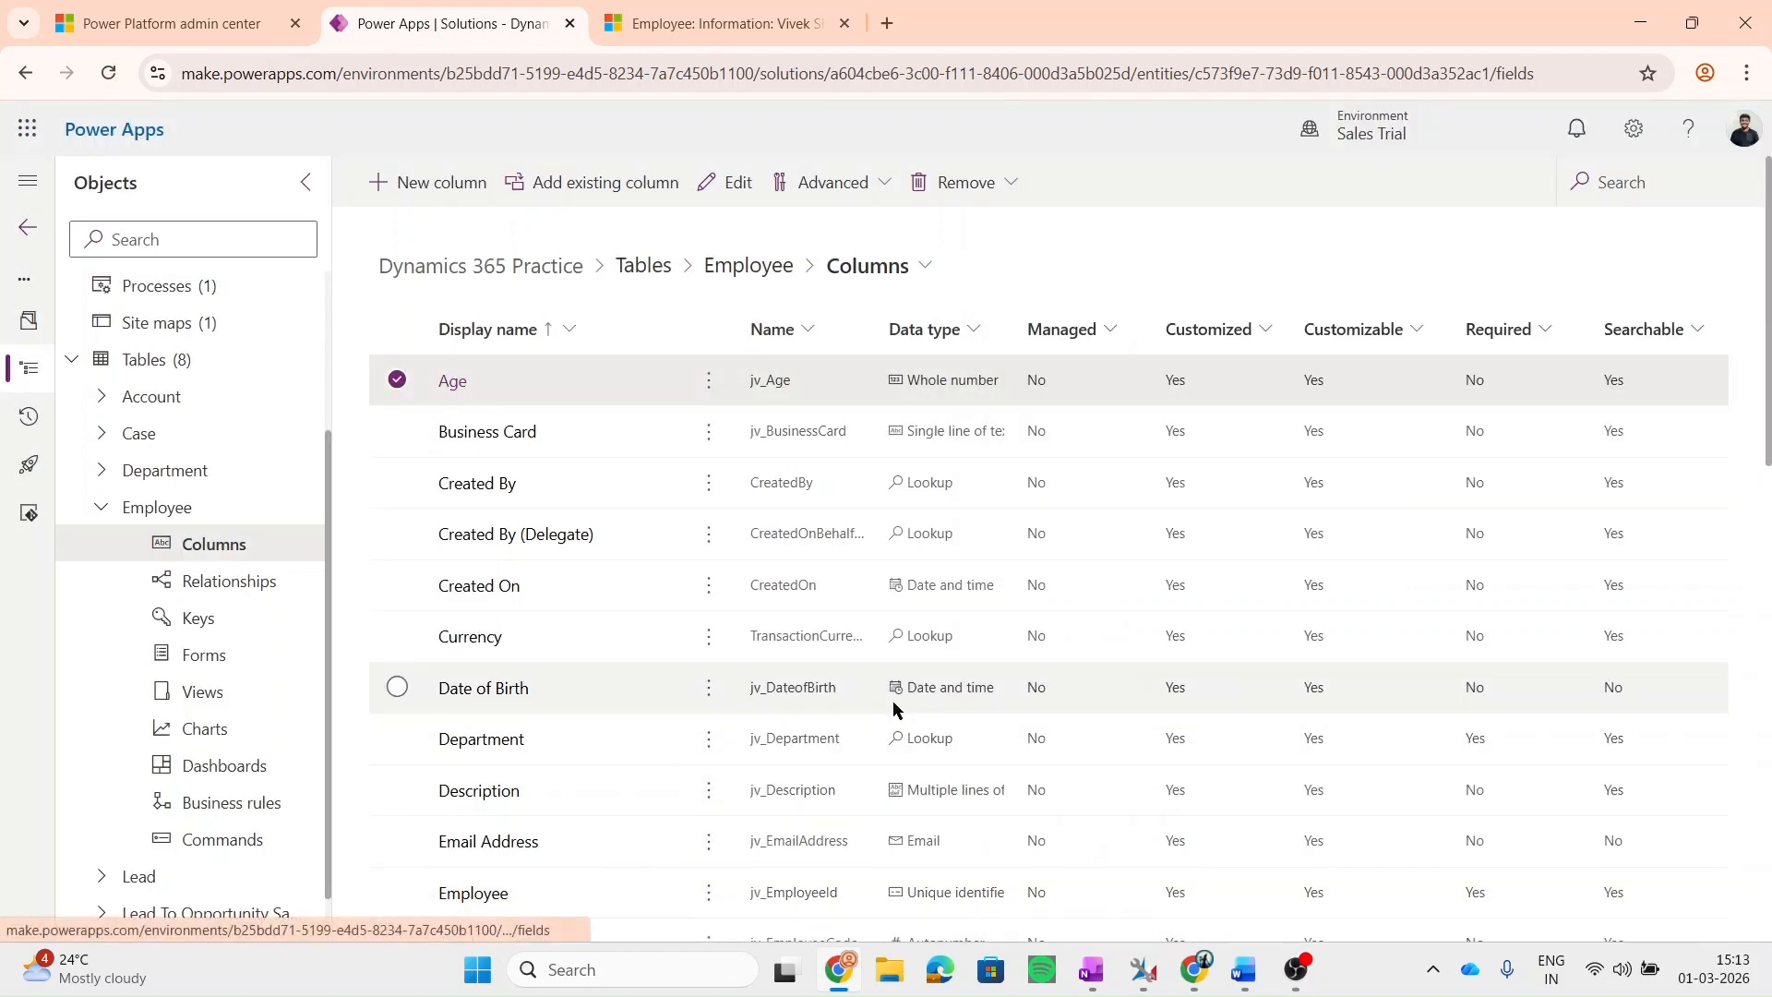
# - Start a new Employee column named Total Est. Revenue with the Whole number data type
pyautogui.click(399, 185)
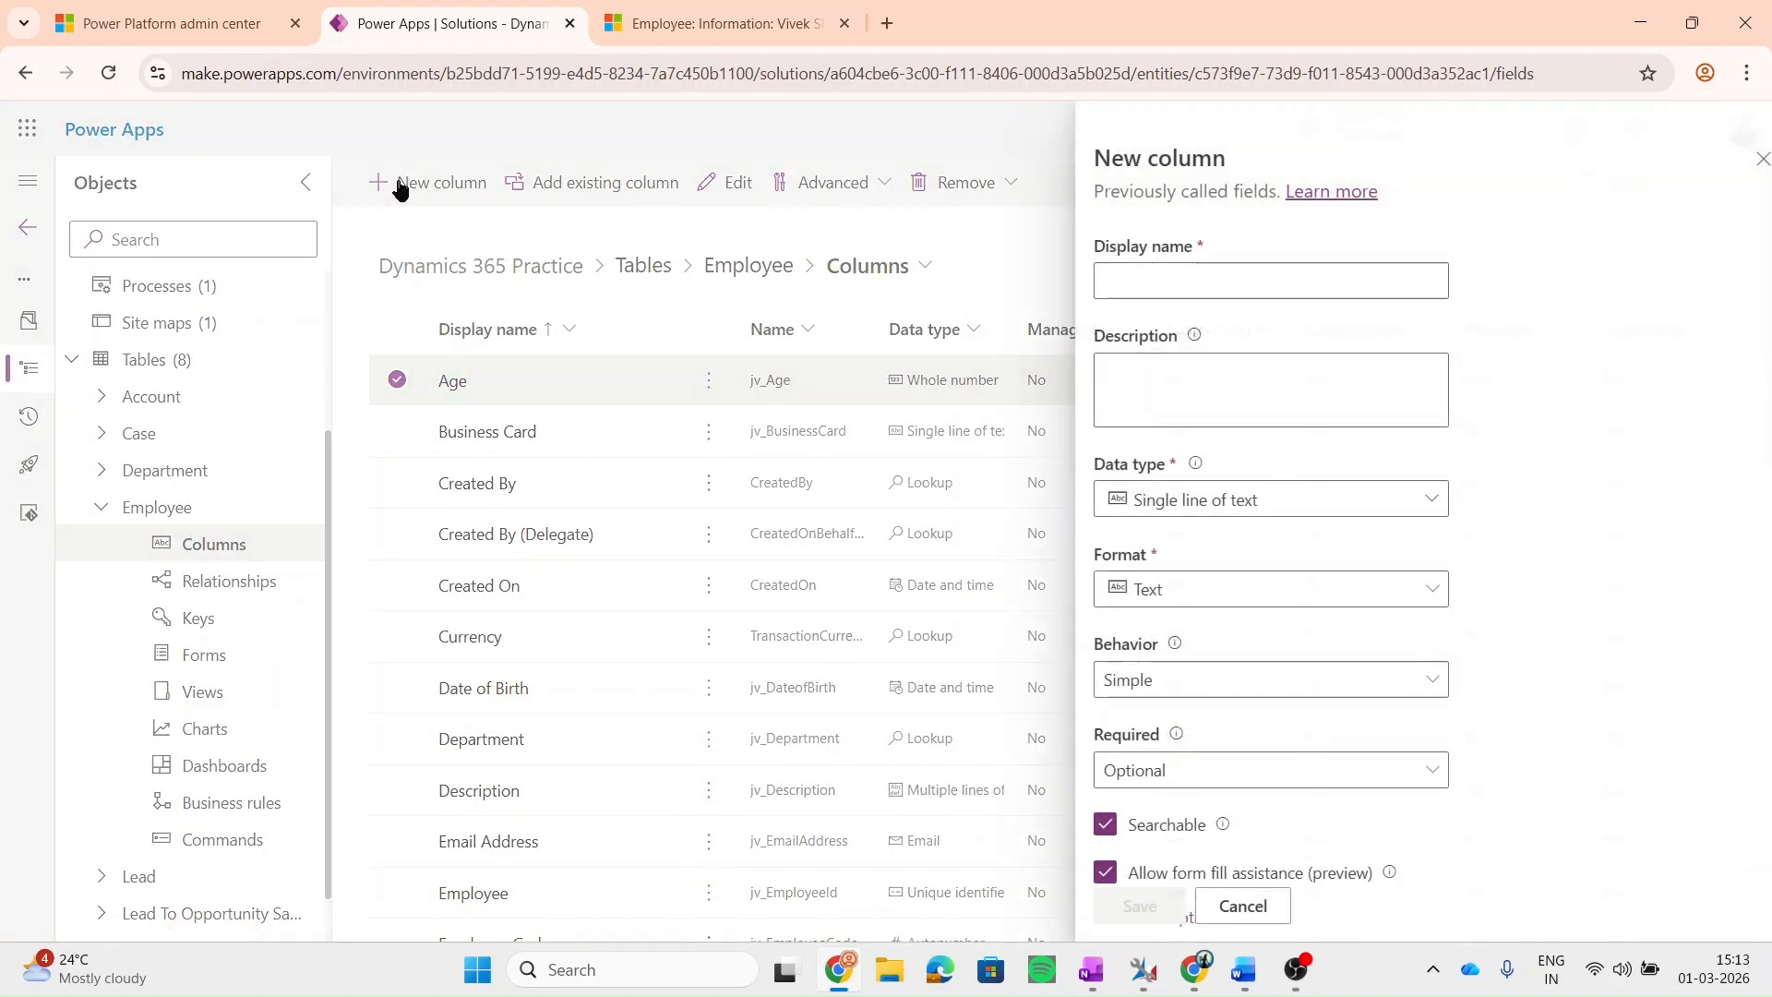
pyautogui.click(1103, 280)
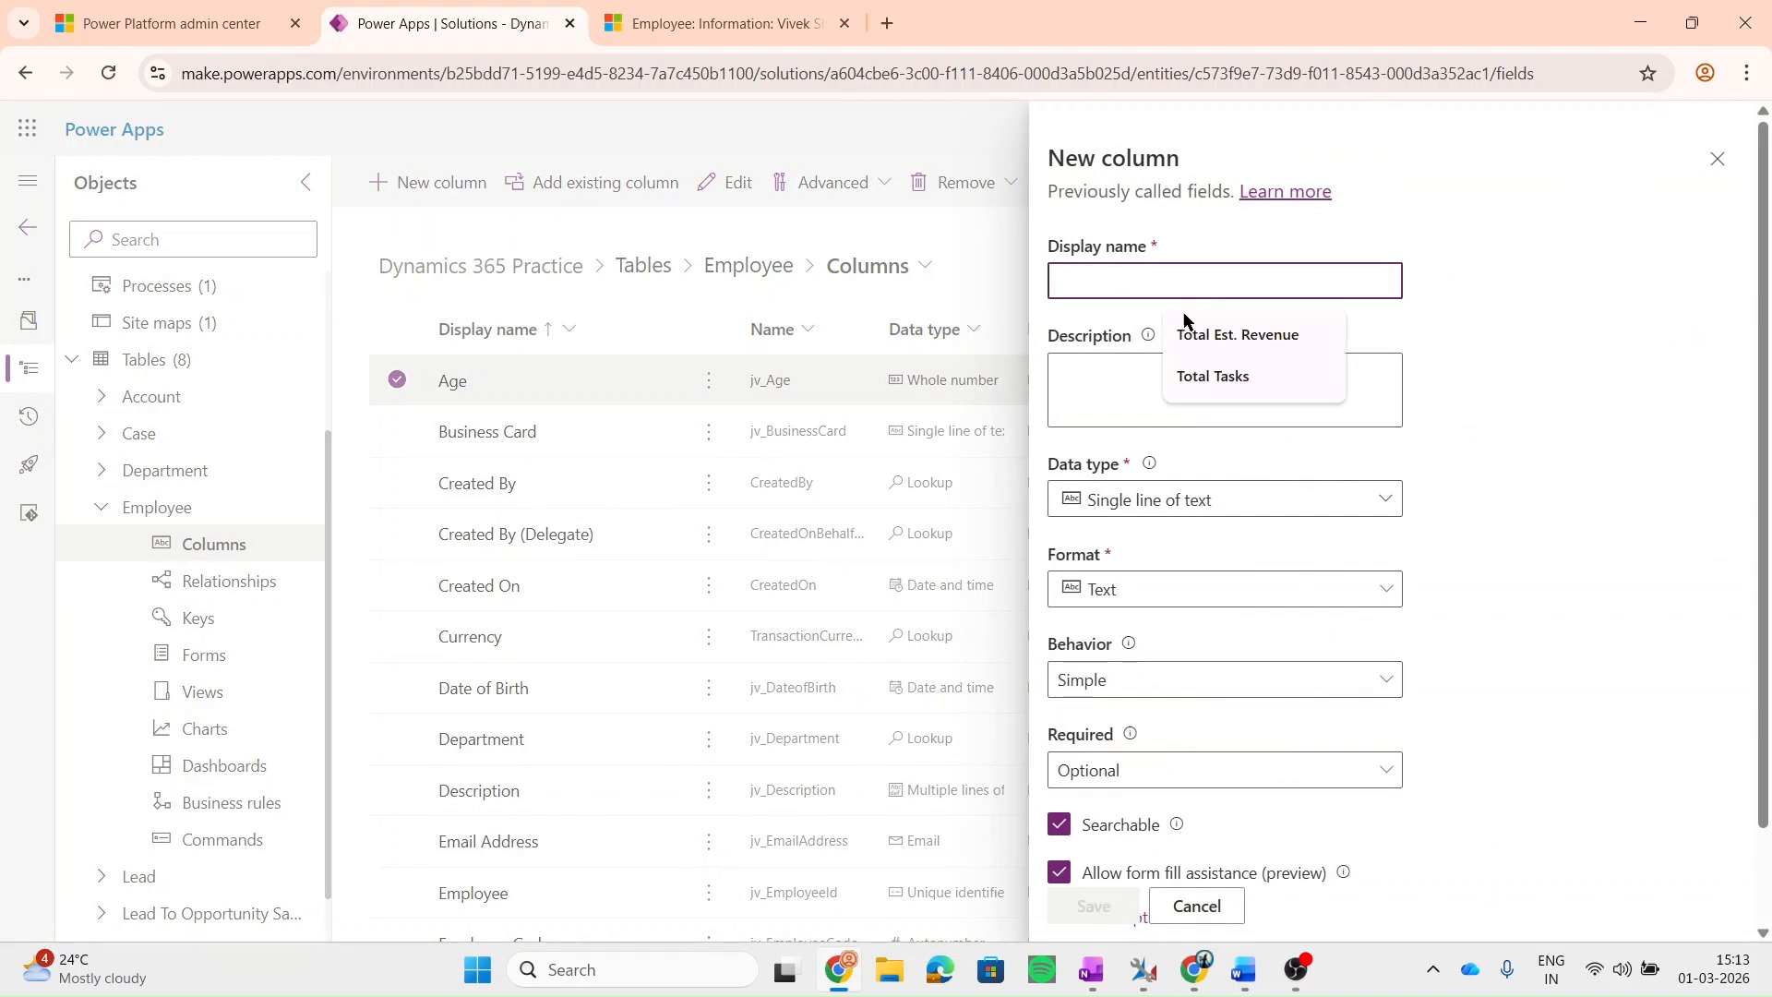
pyautogui.click(1259, 346)
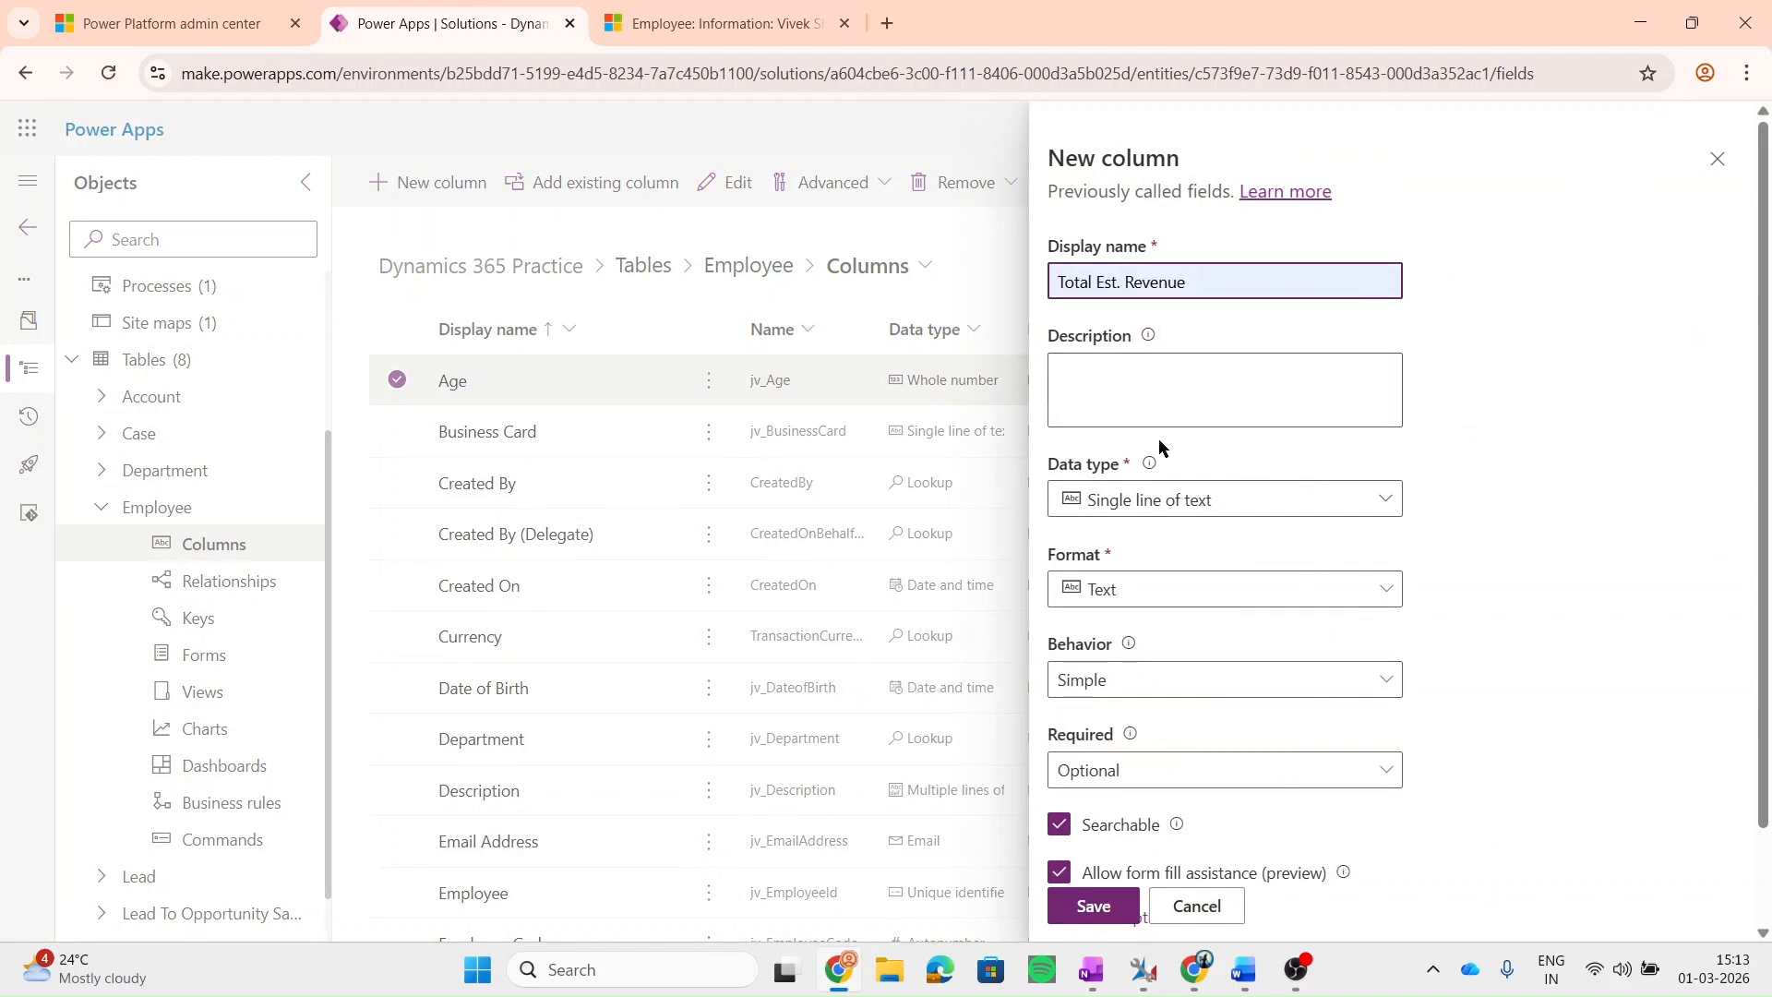
pyautogui.scroll(-1, 1159, 439)
pyautogui.click(1131, 444)
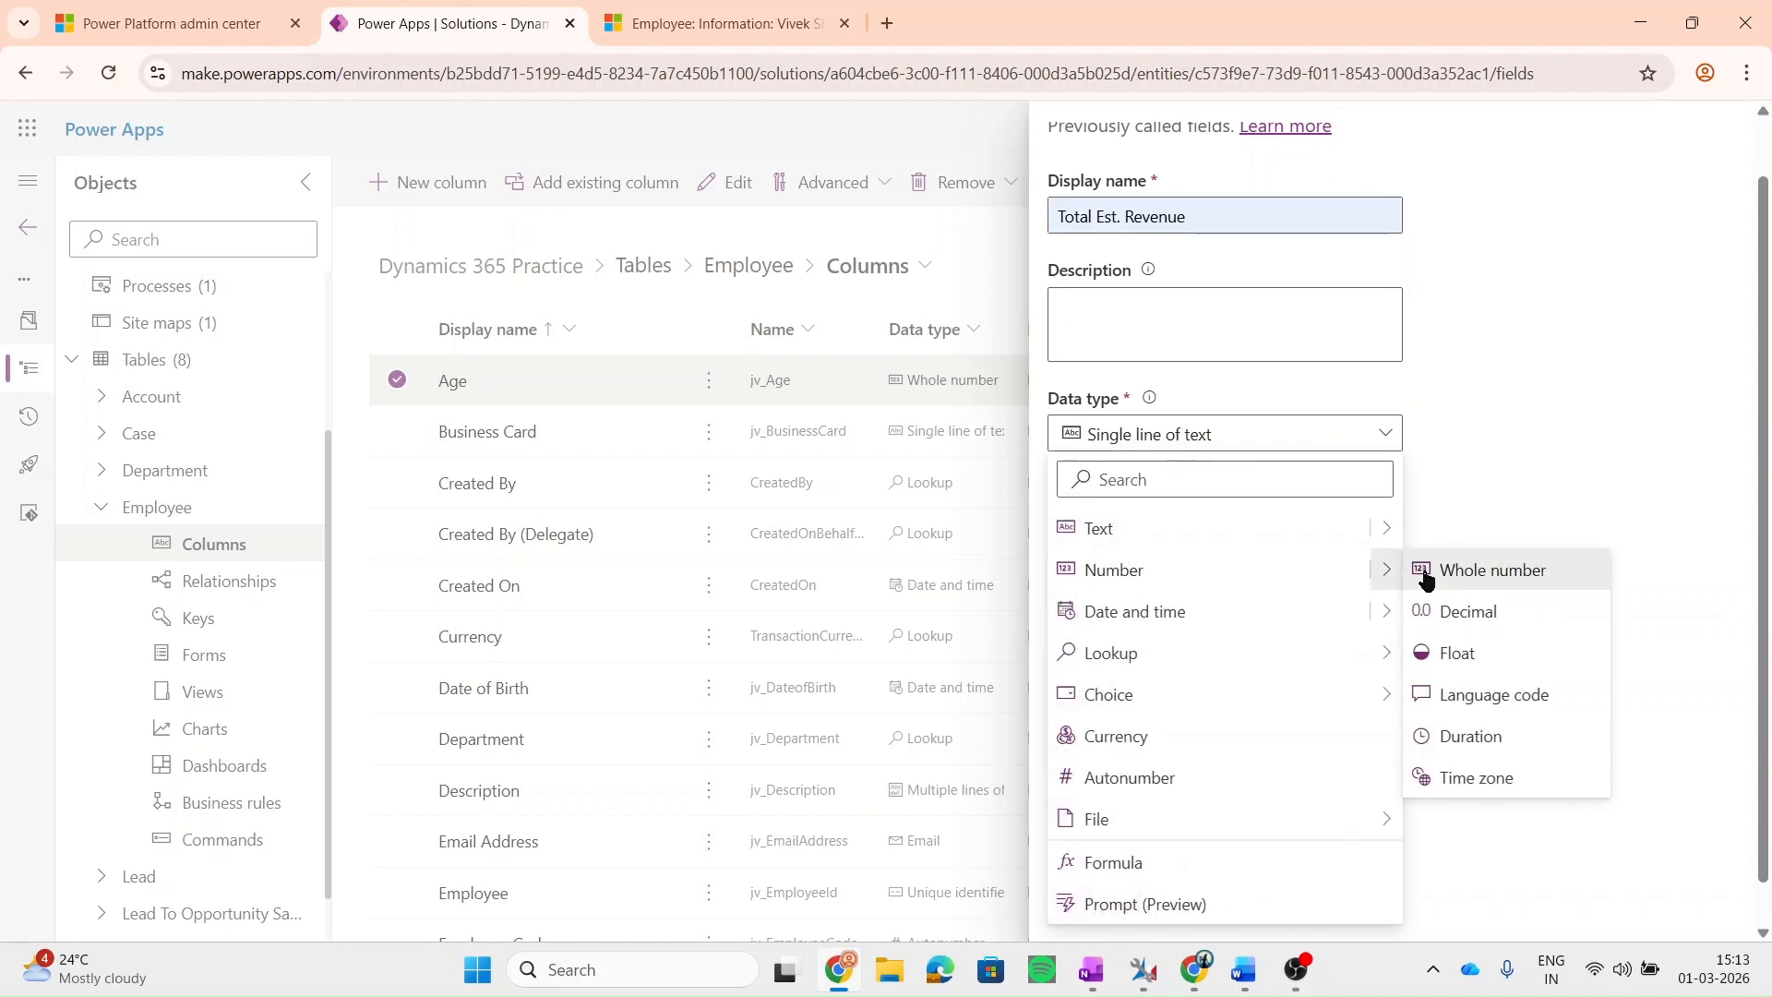
pyautogui.click(1423, 570)
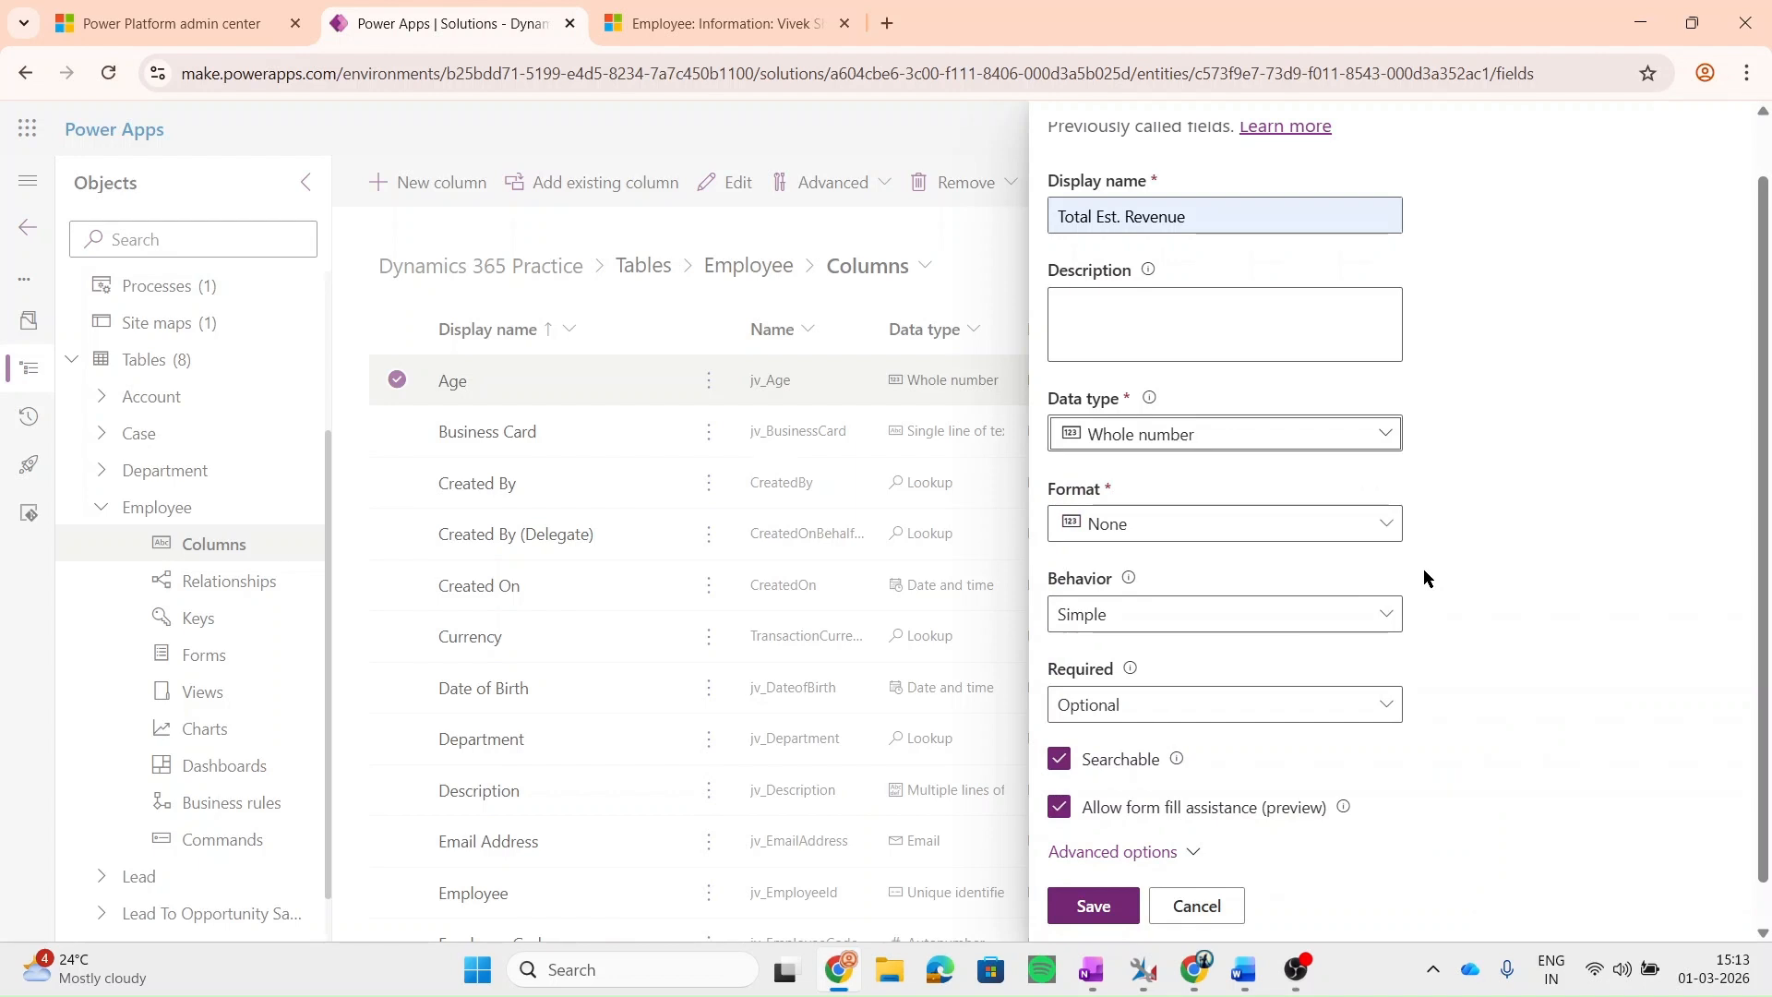
# - Try the Calculated behavior for the Total Est. Revenue column and discard the unsaved column
pyautogui.scroll(-1, 1424, 571)
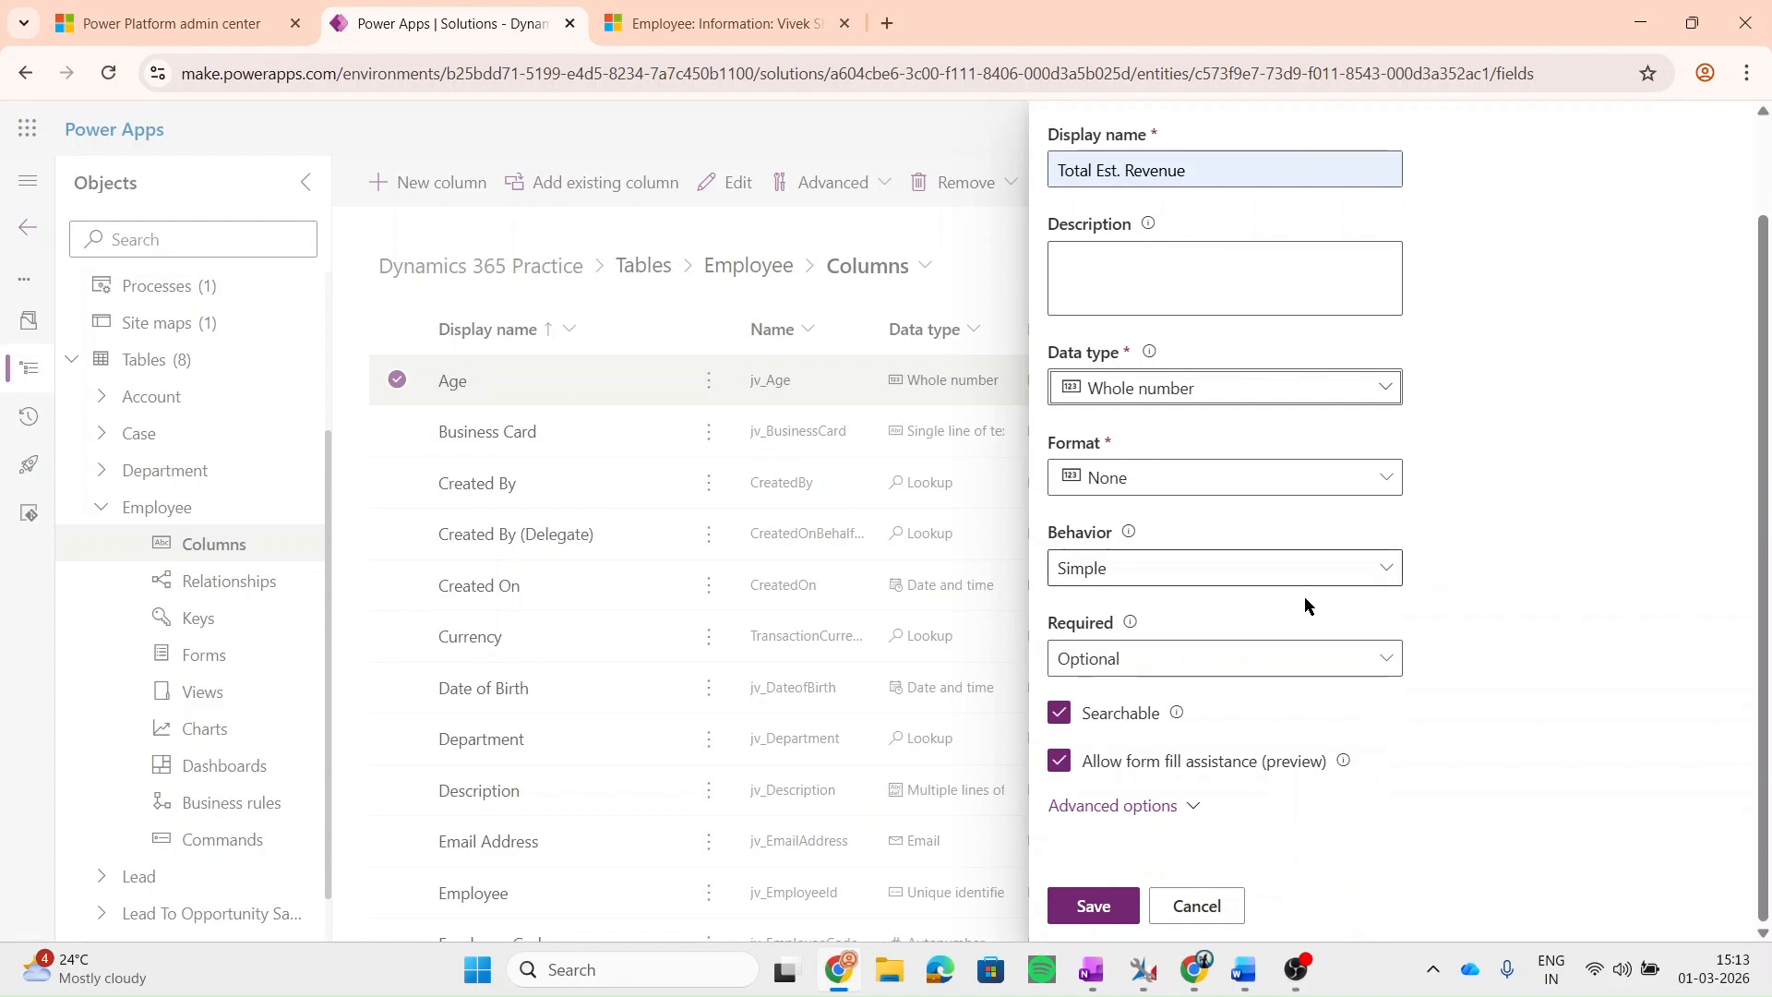
pyautogui.click(1094, 576)
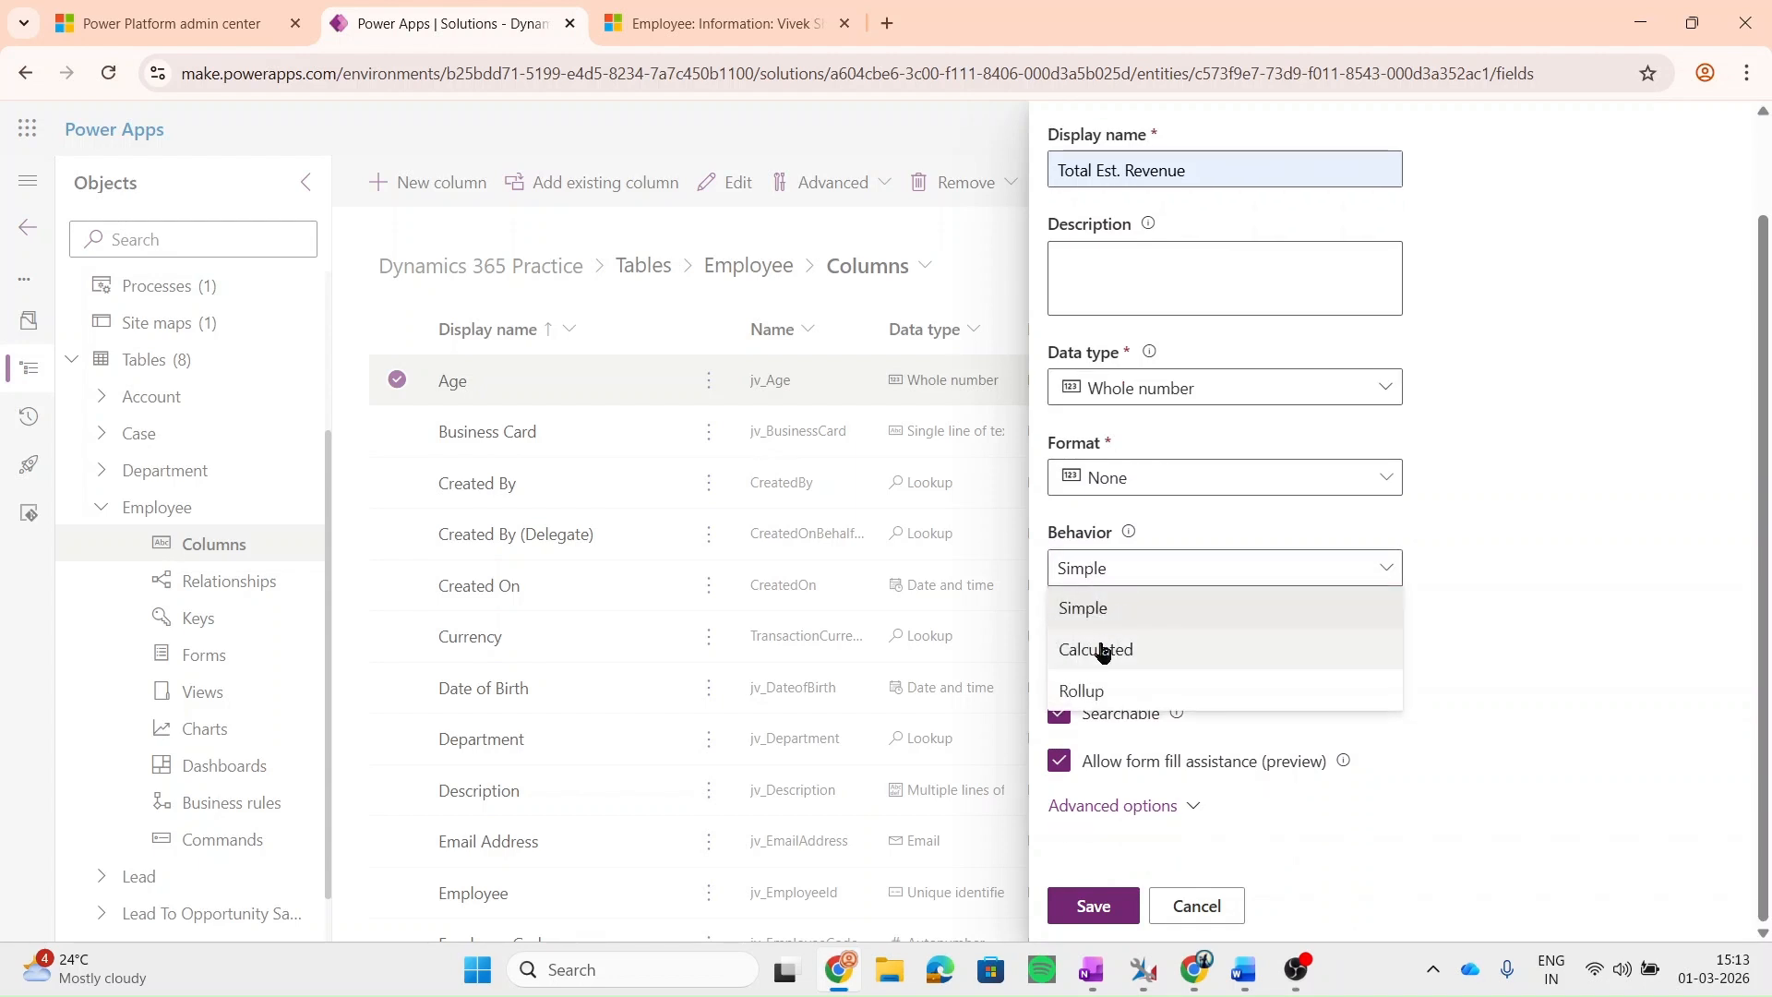
pyautogui.click(1095, 659)
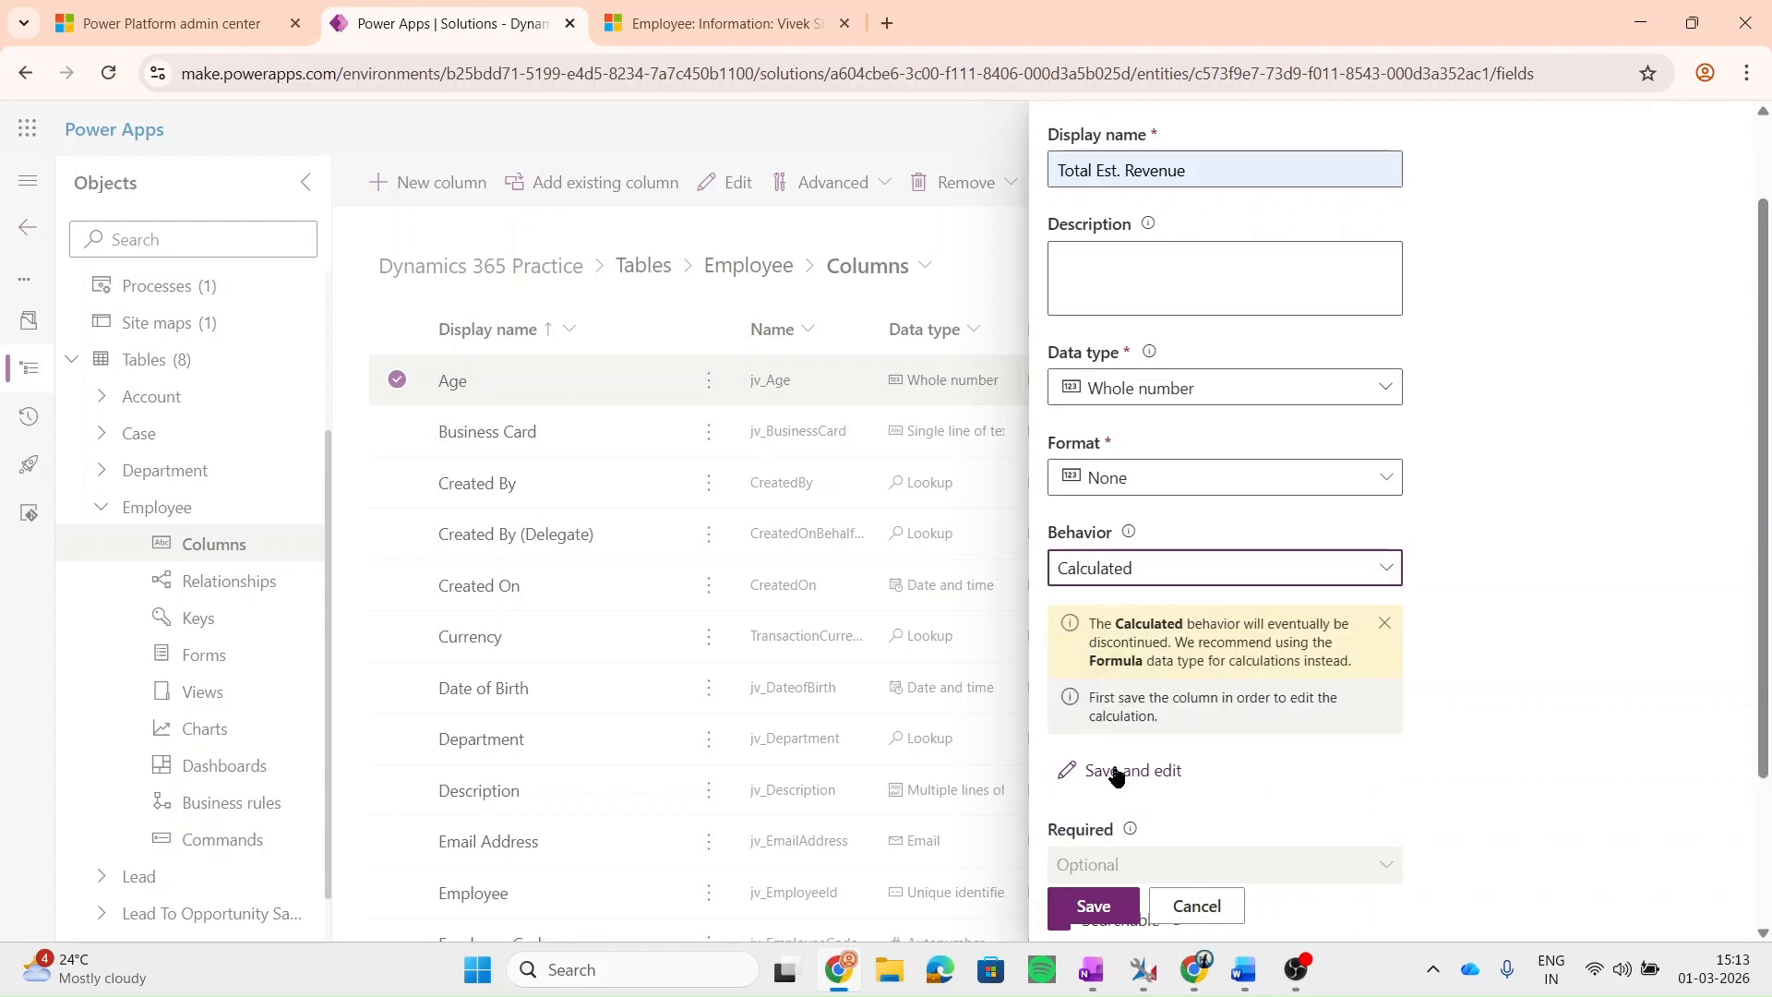
pyautogui.click(1098, 774)
pyautogui.click(1188, 909)
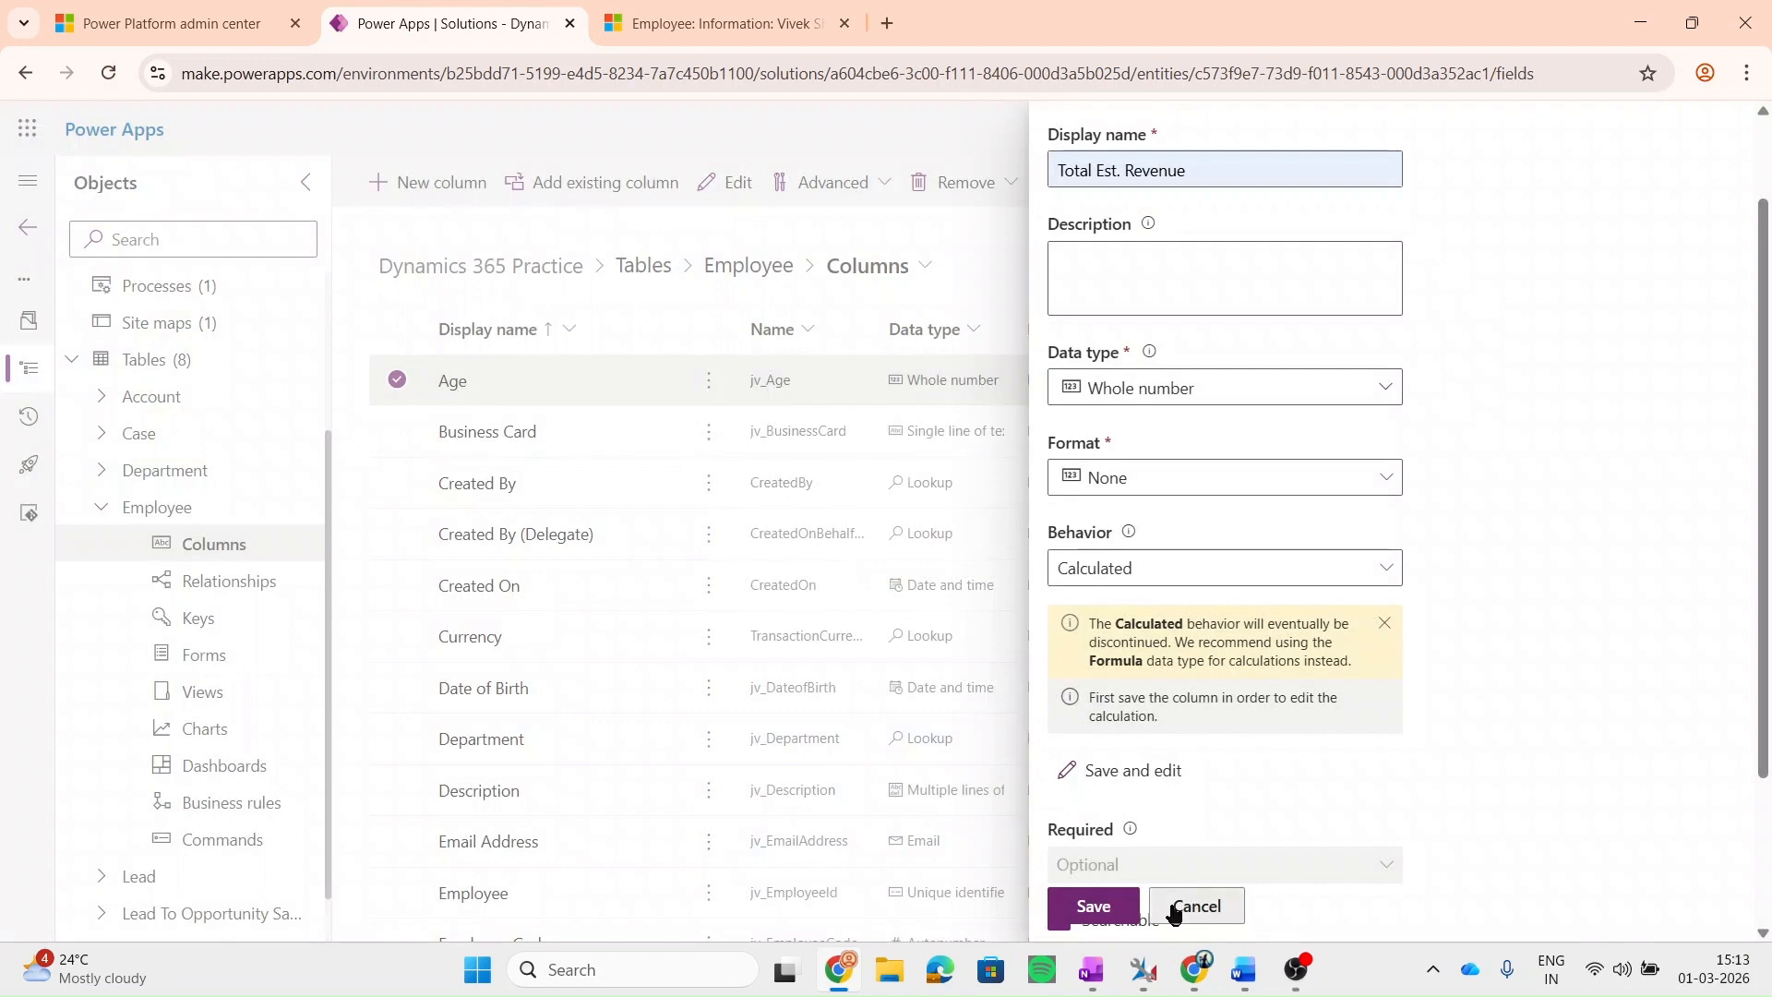
pyautogui.click(1185, 907)
pyautogui.click(881, 564)
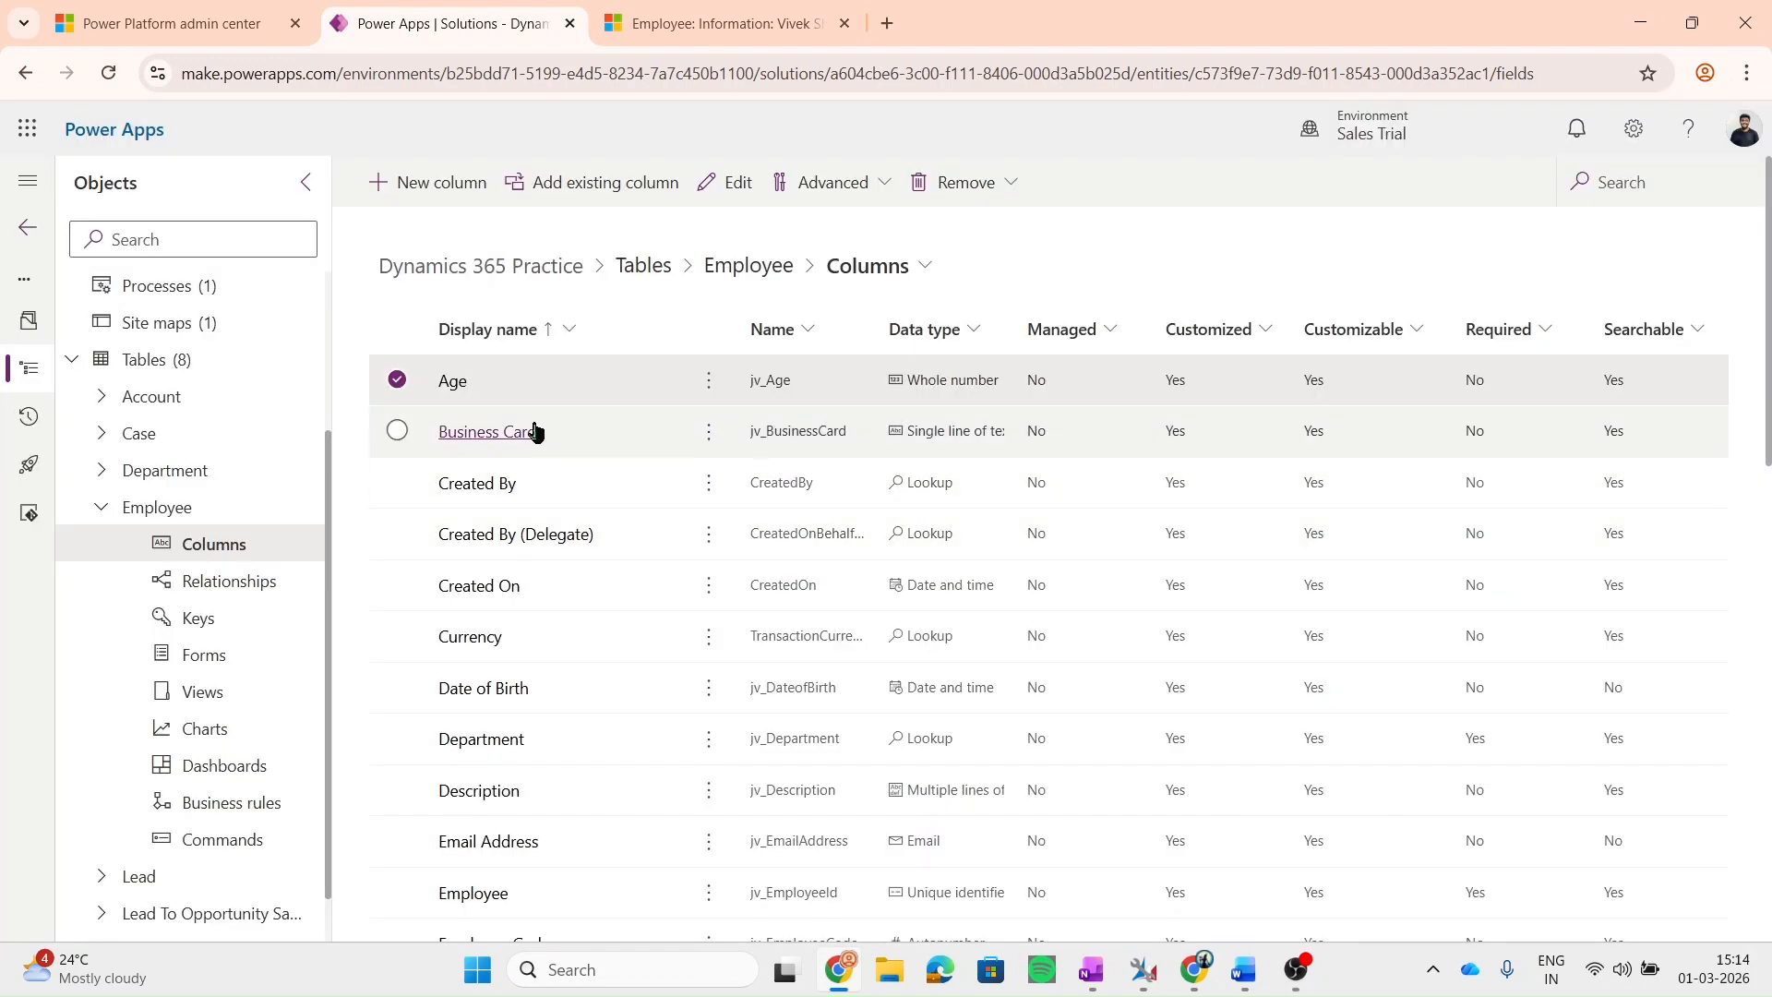
# - Open the calculation definition of the Age column and maximize its window
pyautogui.click(453, 381)
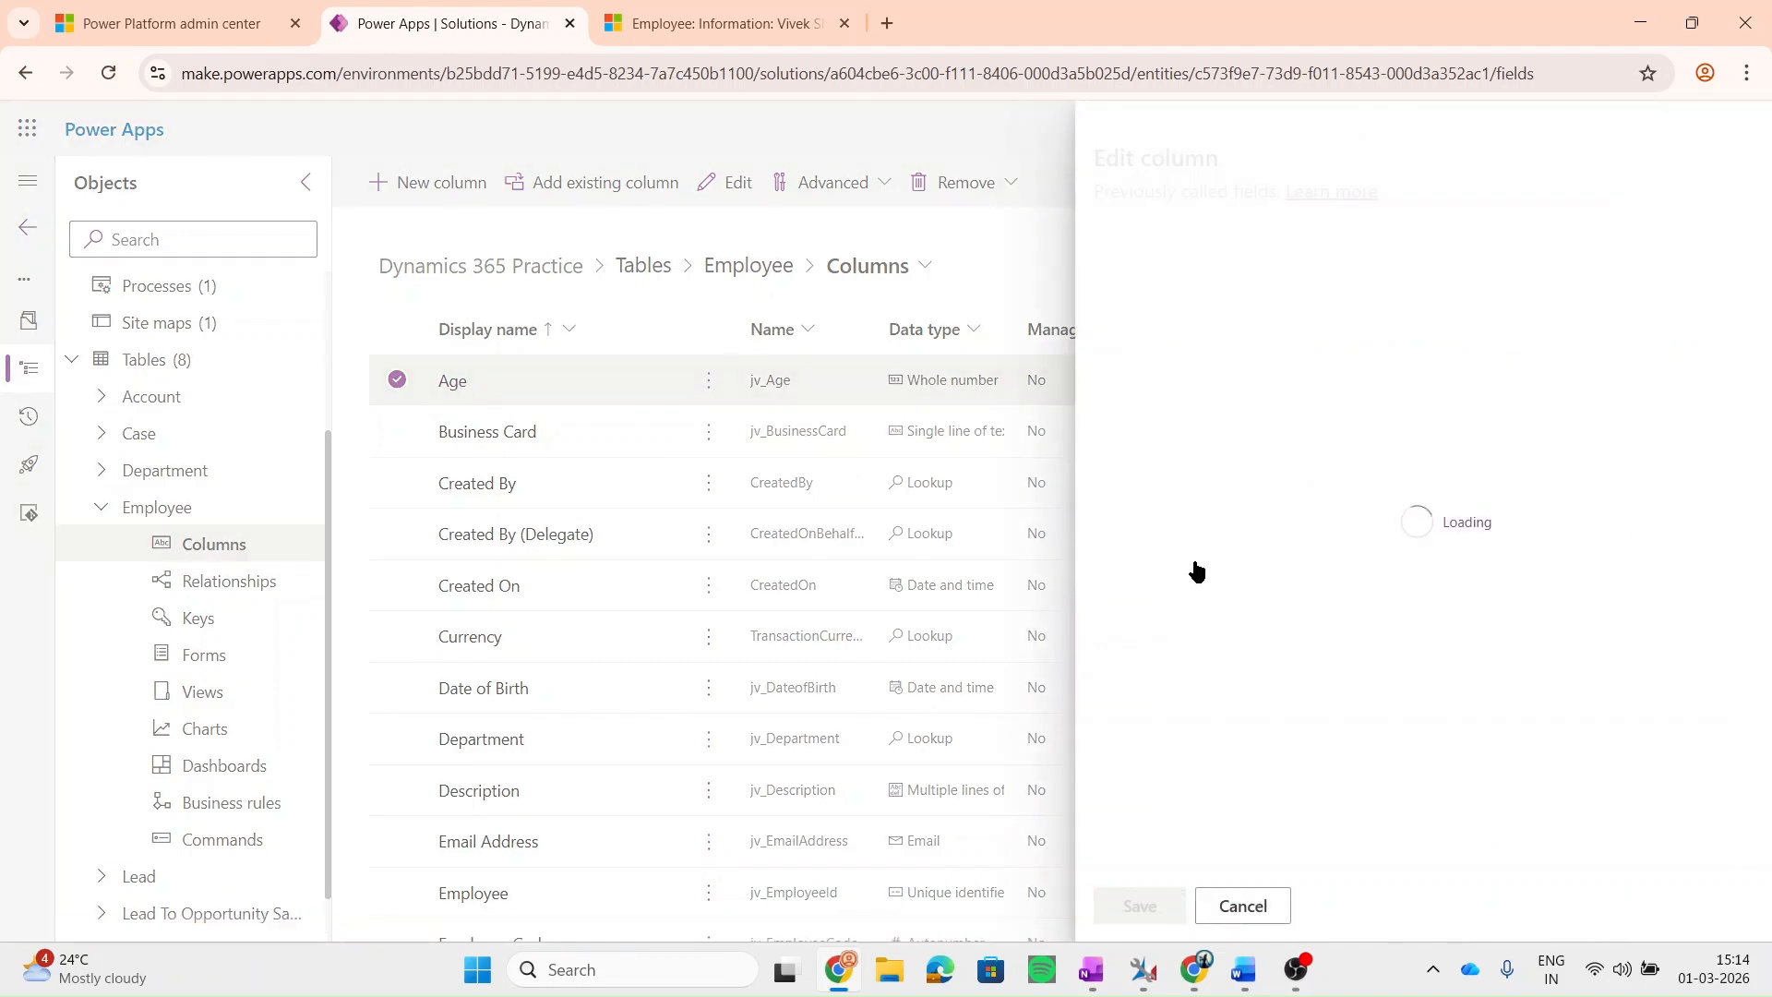
pyautogui.scroll(-1, 1268, 595)
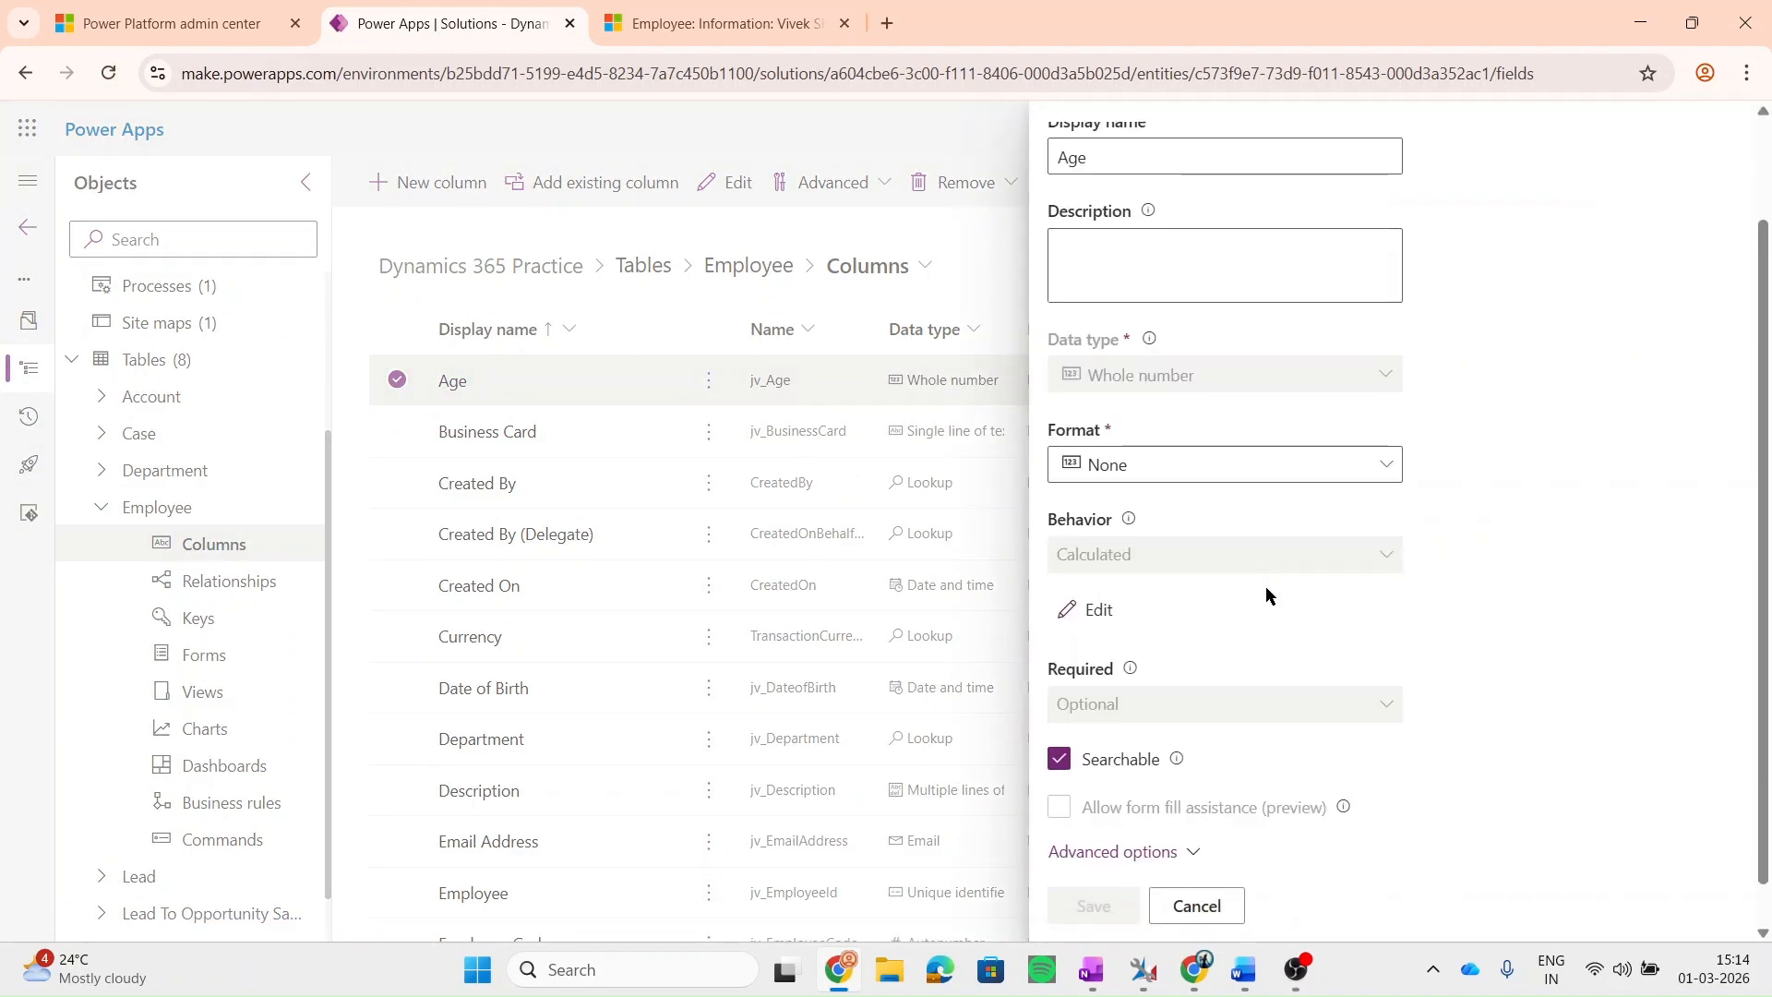
pyautogui.click(1088, 612)
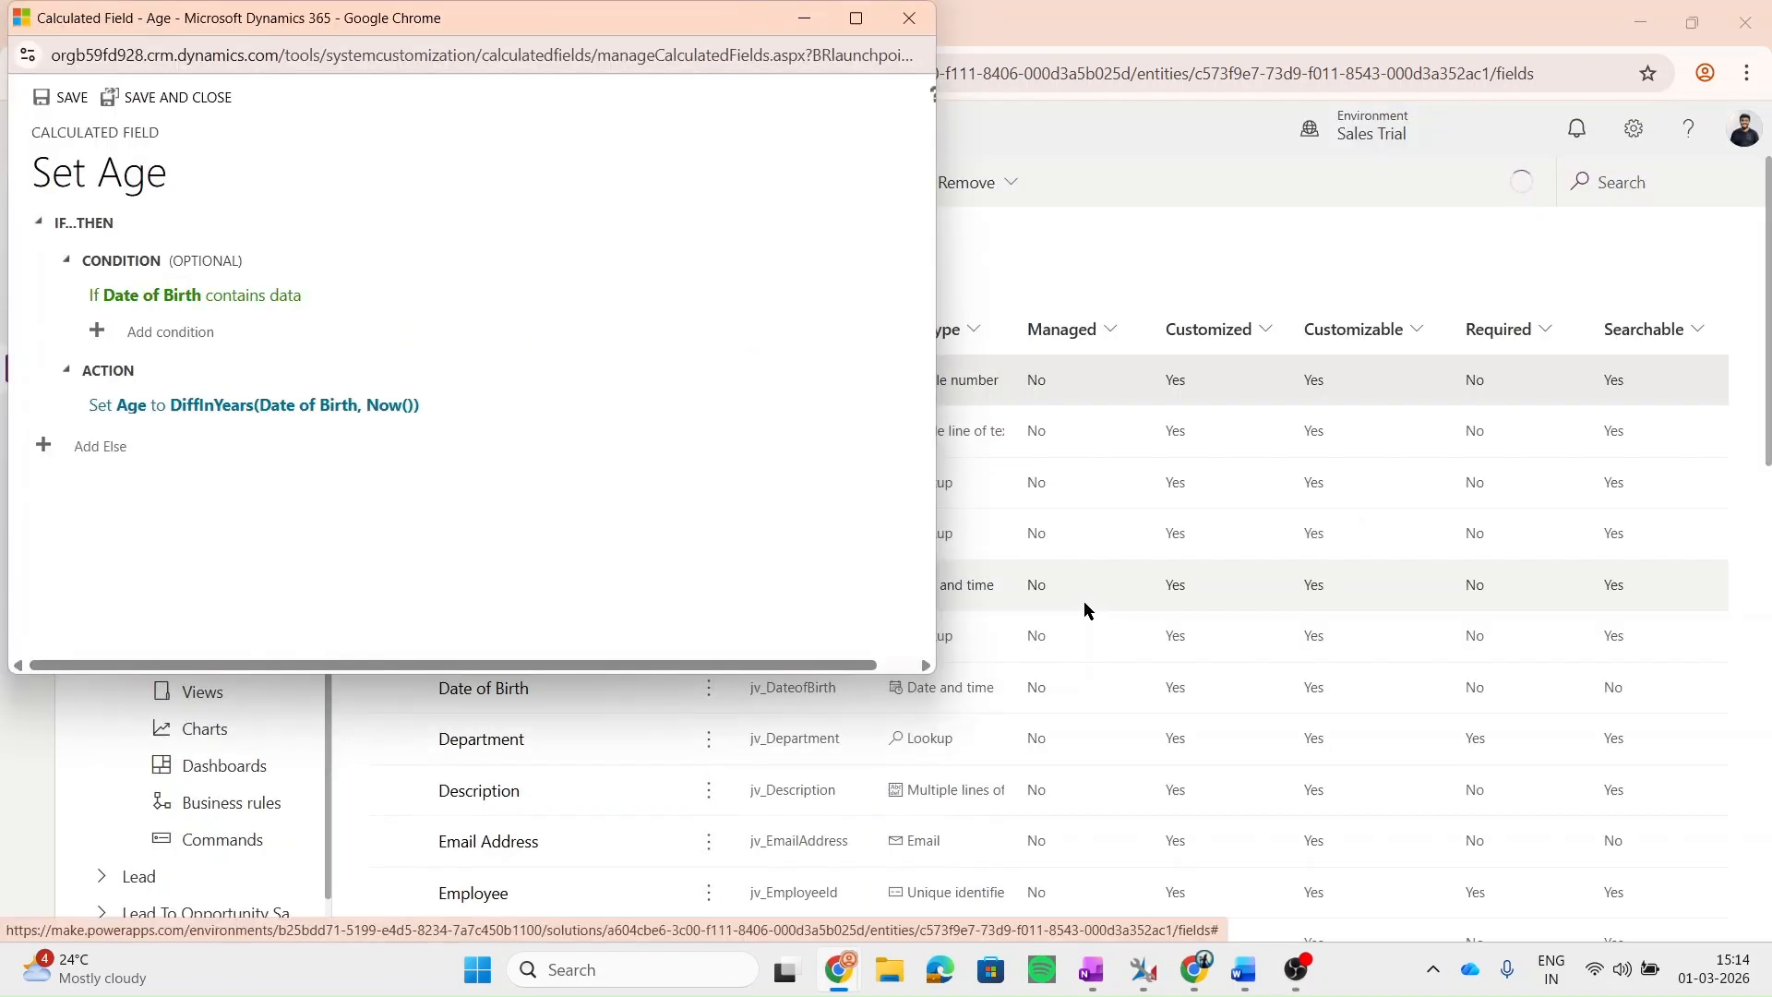
pyautogui.click(858, 18)
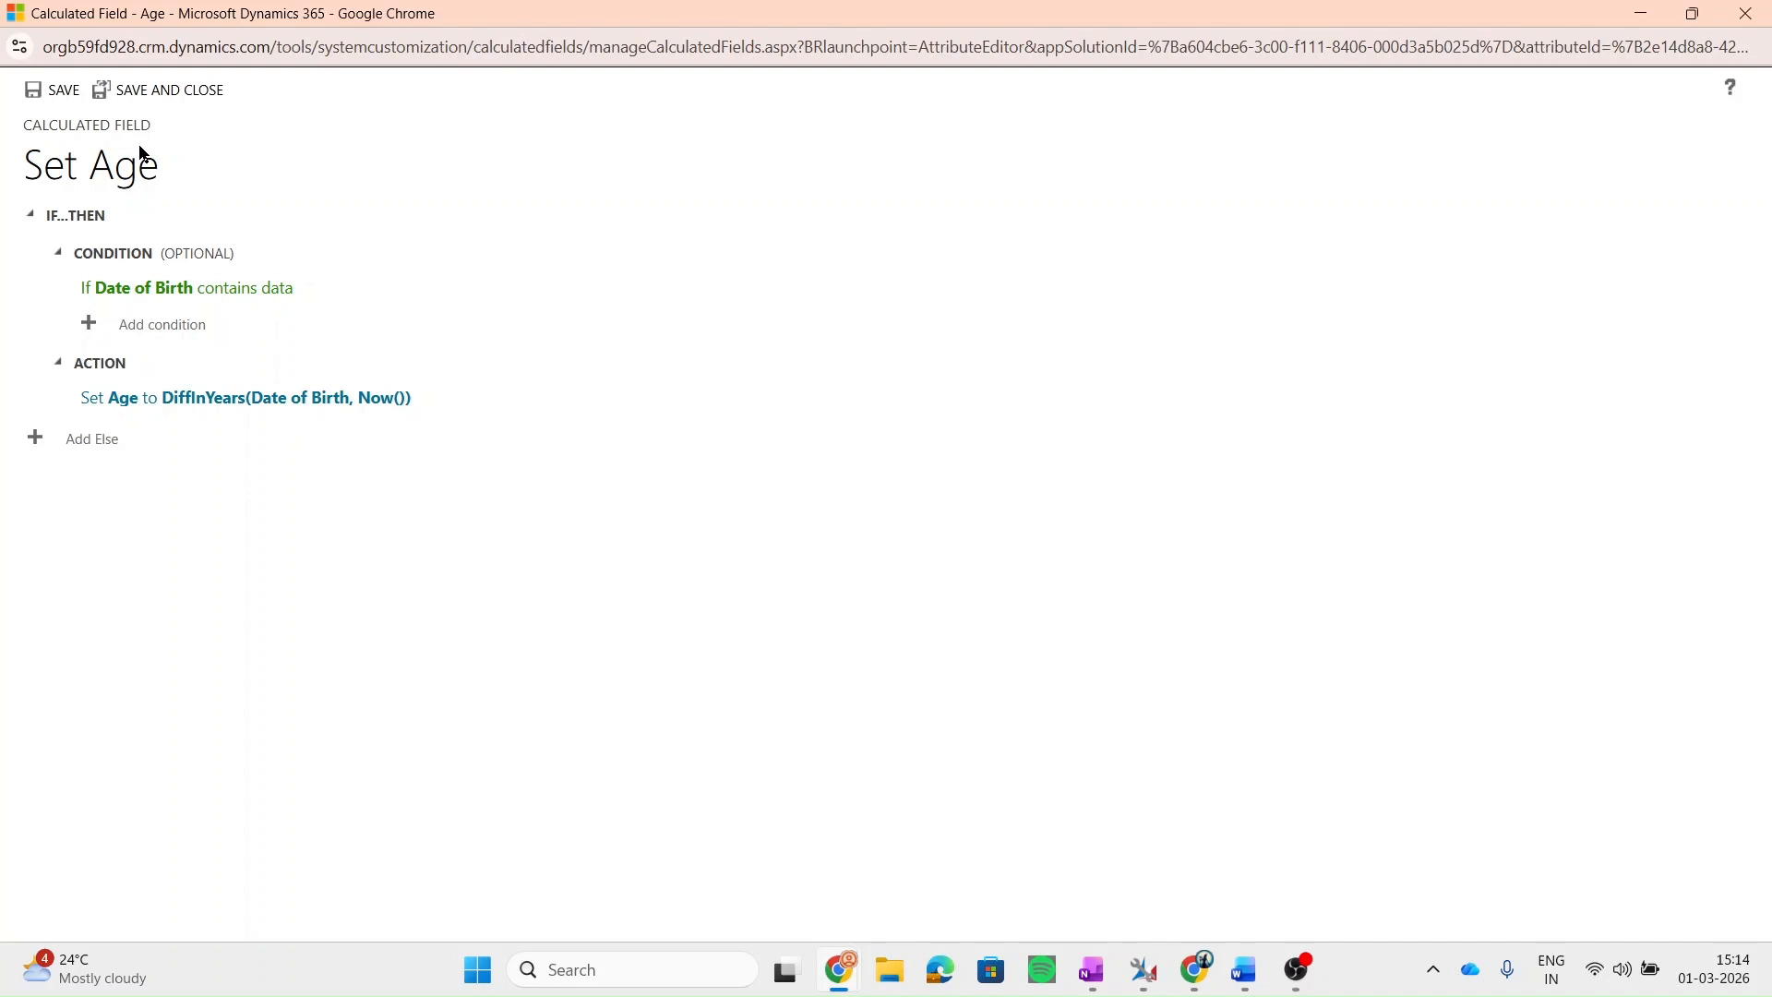
# - Start an additional condition for the Age column and examine its And/Or options and the available entities
pyautogui.click(109, 288)
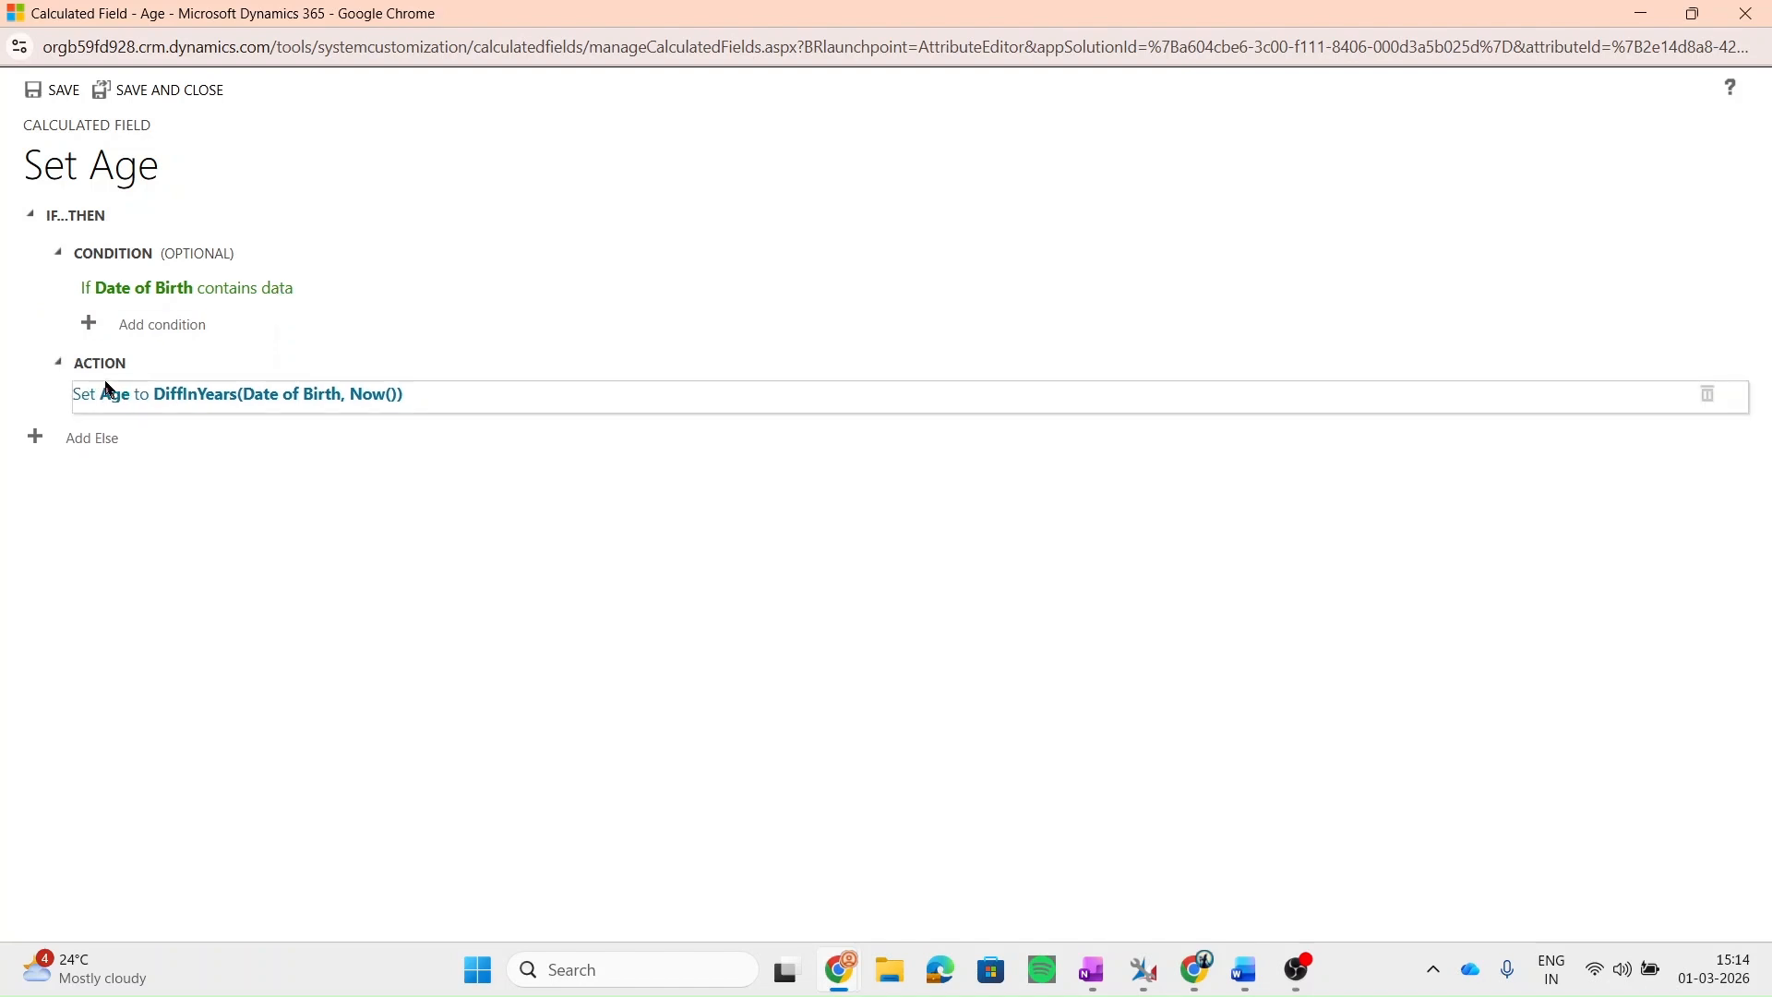
pyautogui.click(159, 329)
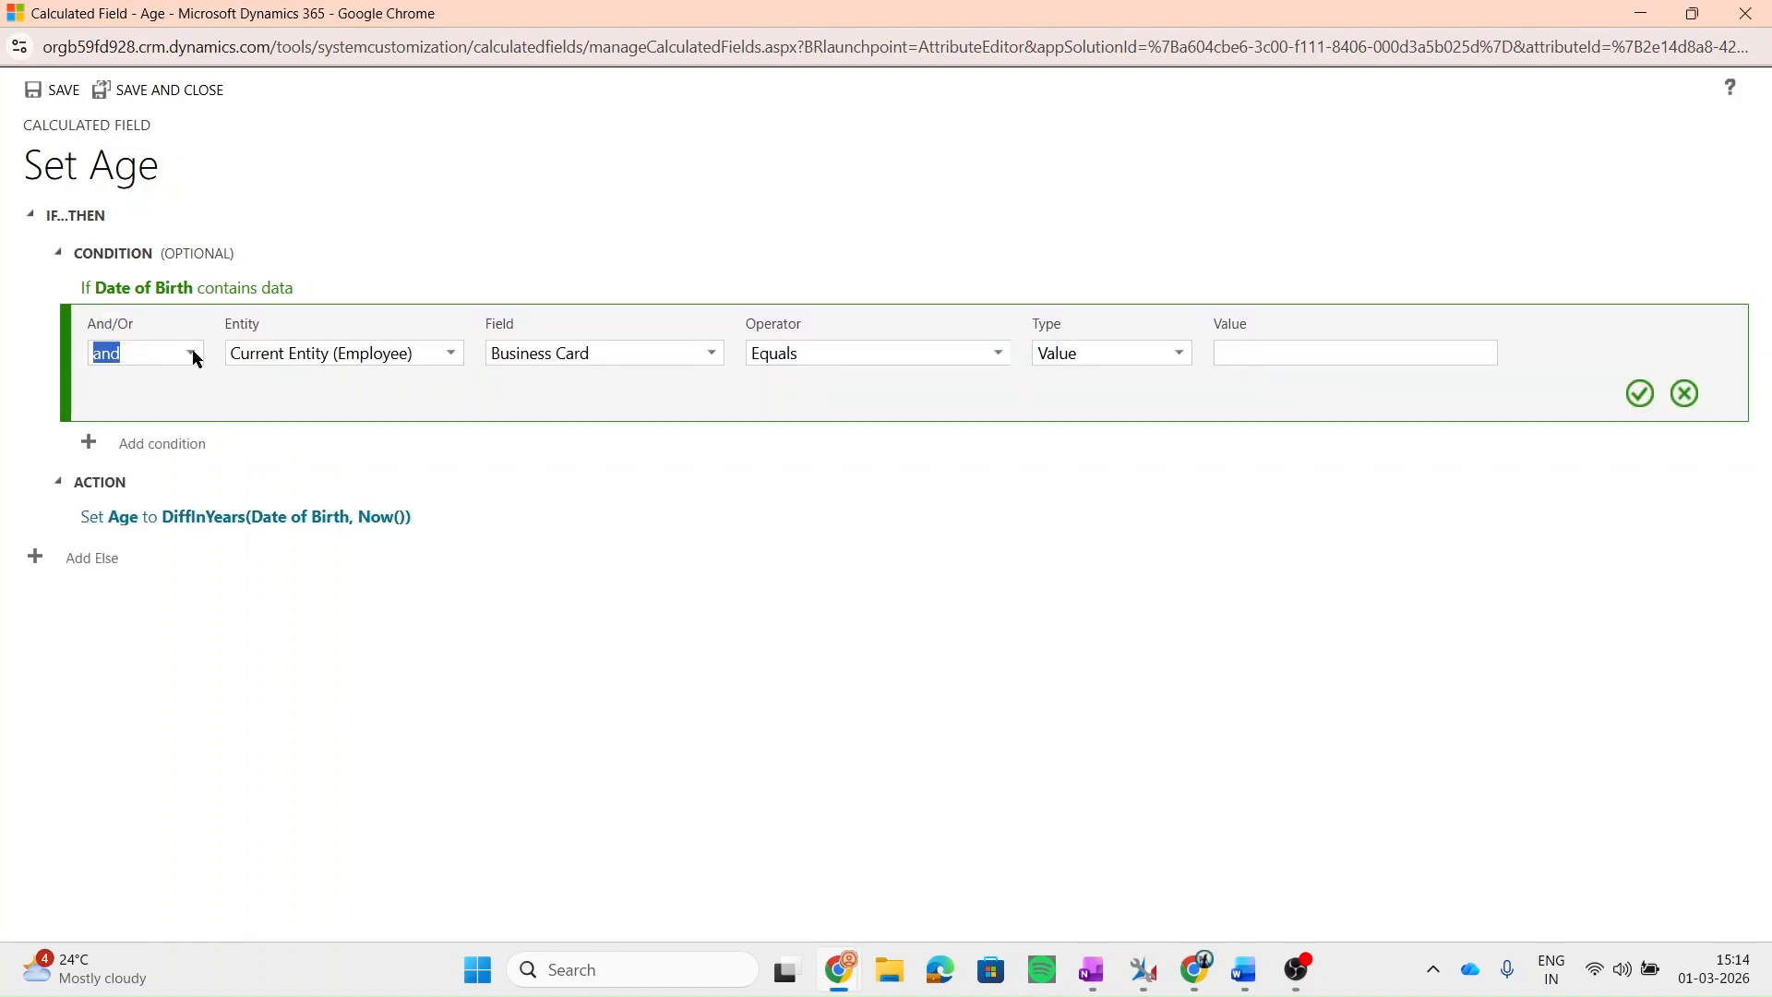
pyautogui.click(194, 354)
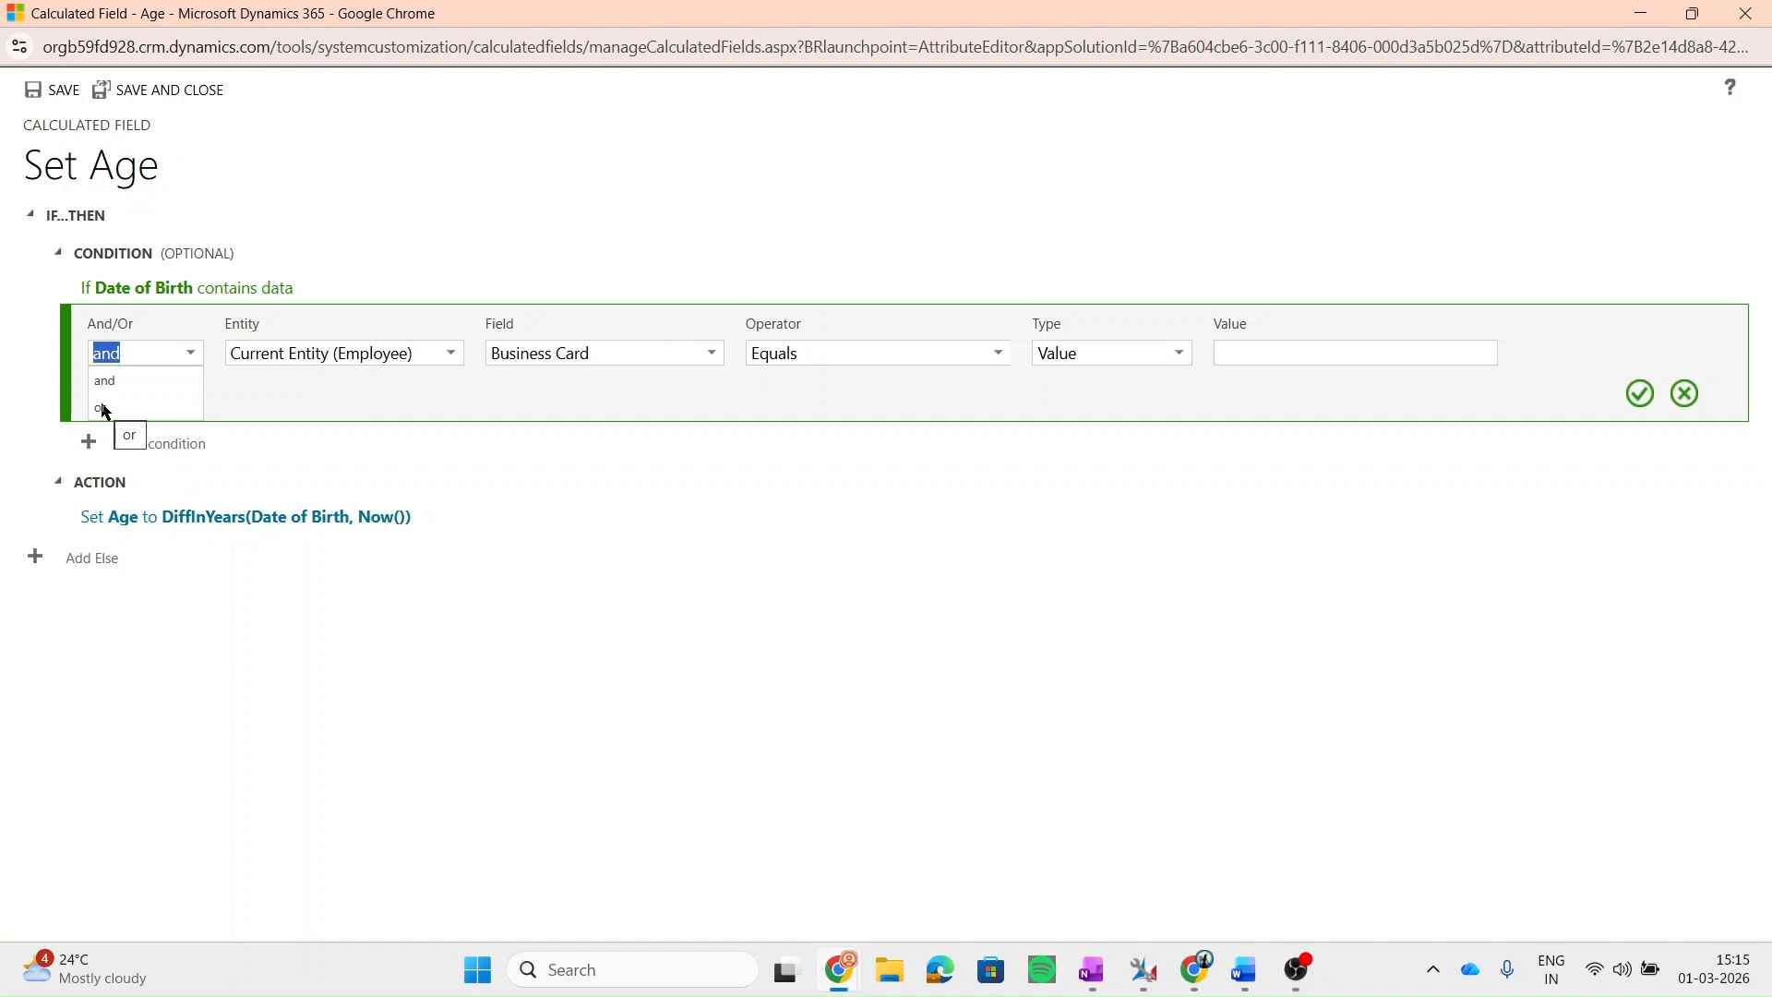
pyautogui.click(277, 349)
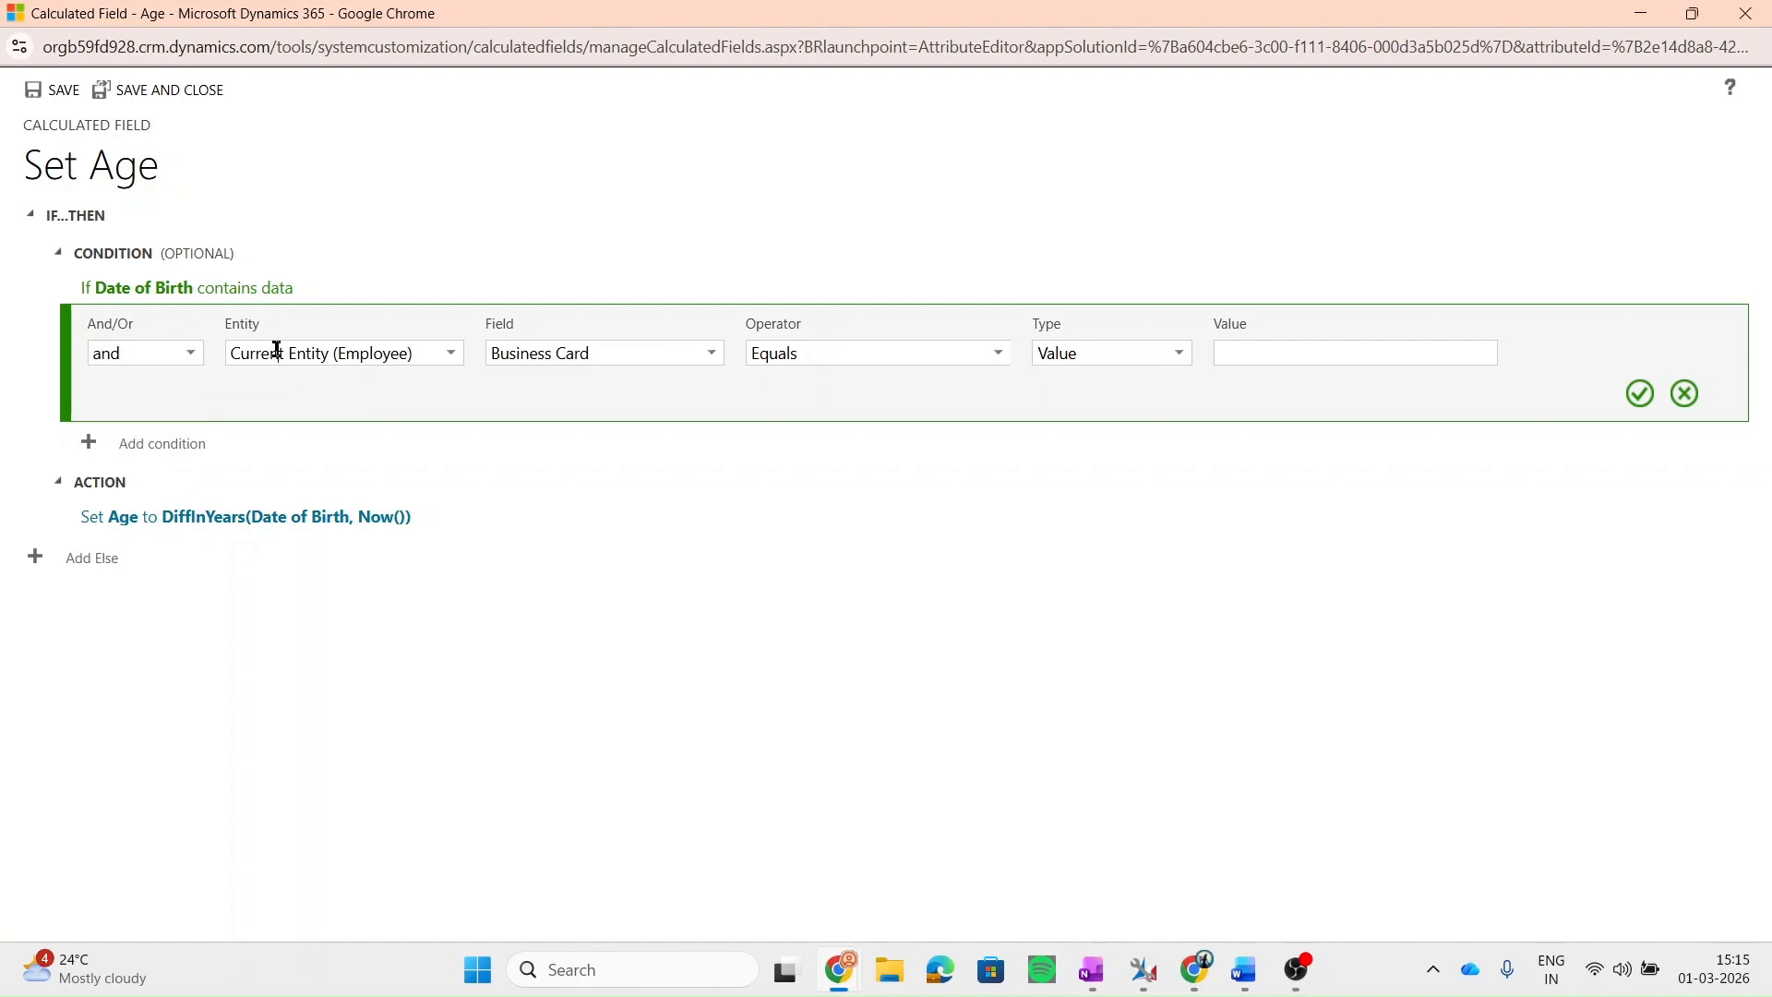
pyautogui.click(456, 357)
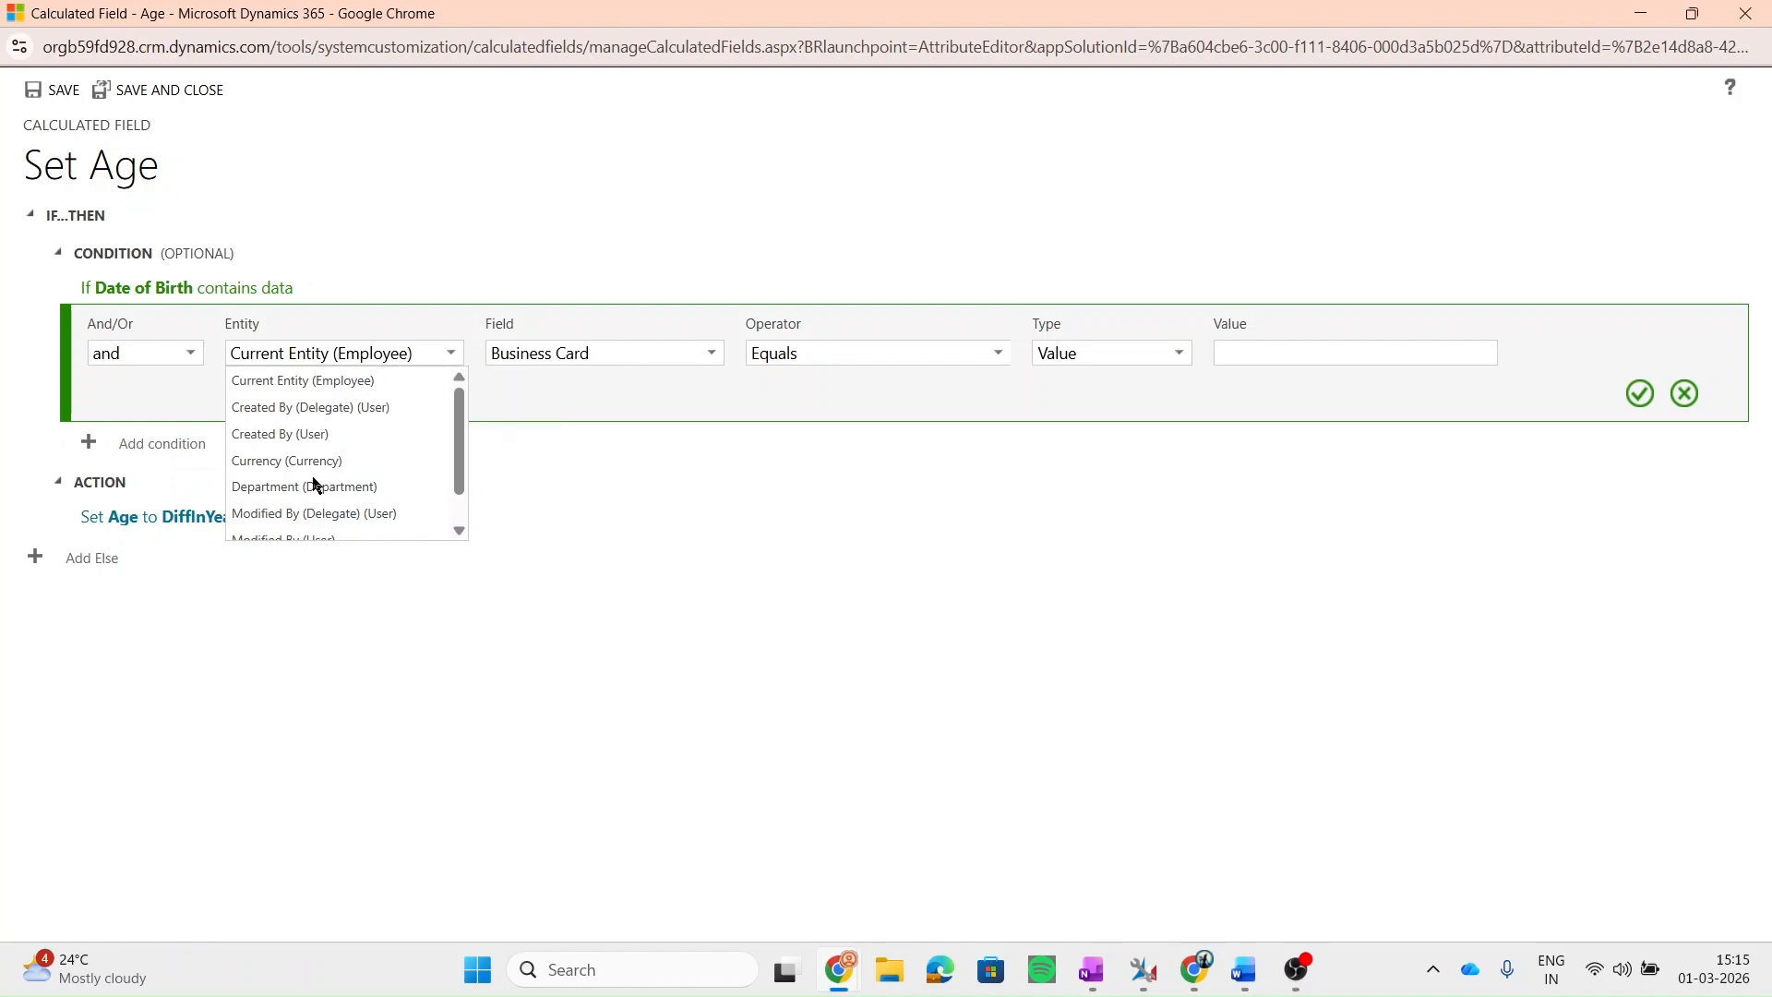
pyautogui.scroll(-1, 312, 482)
pyautogui.scroll(-1, 314, 482)
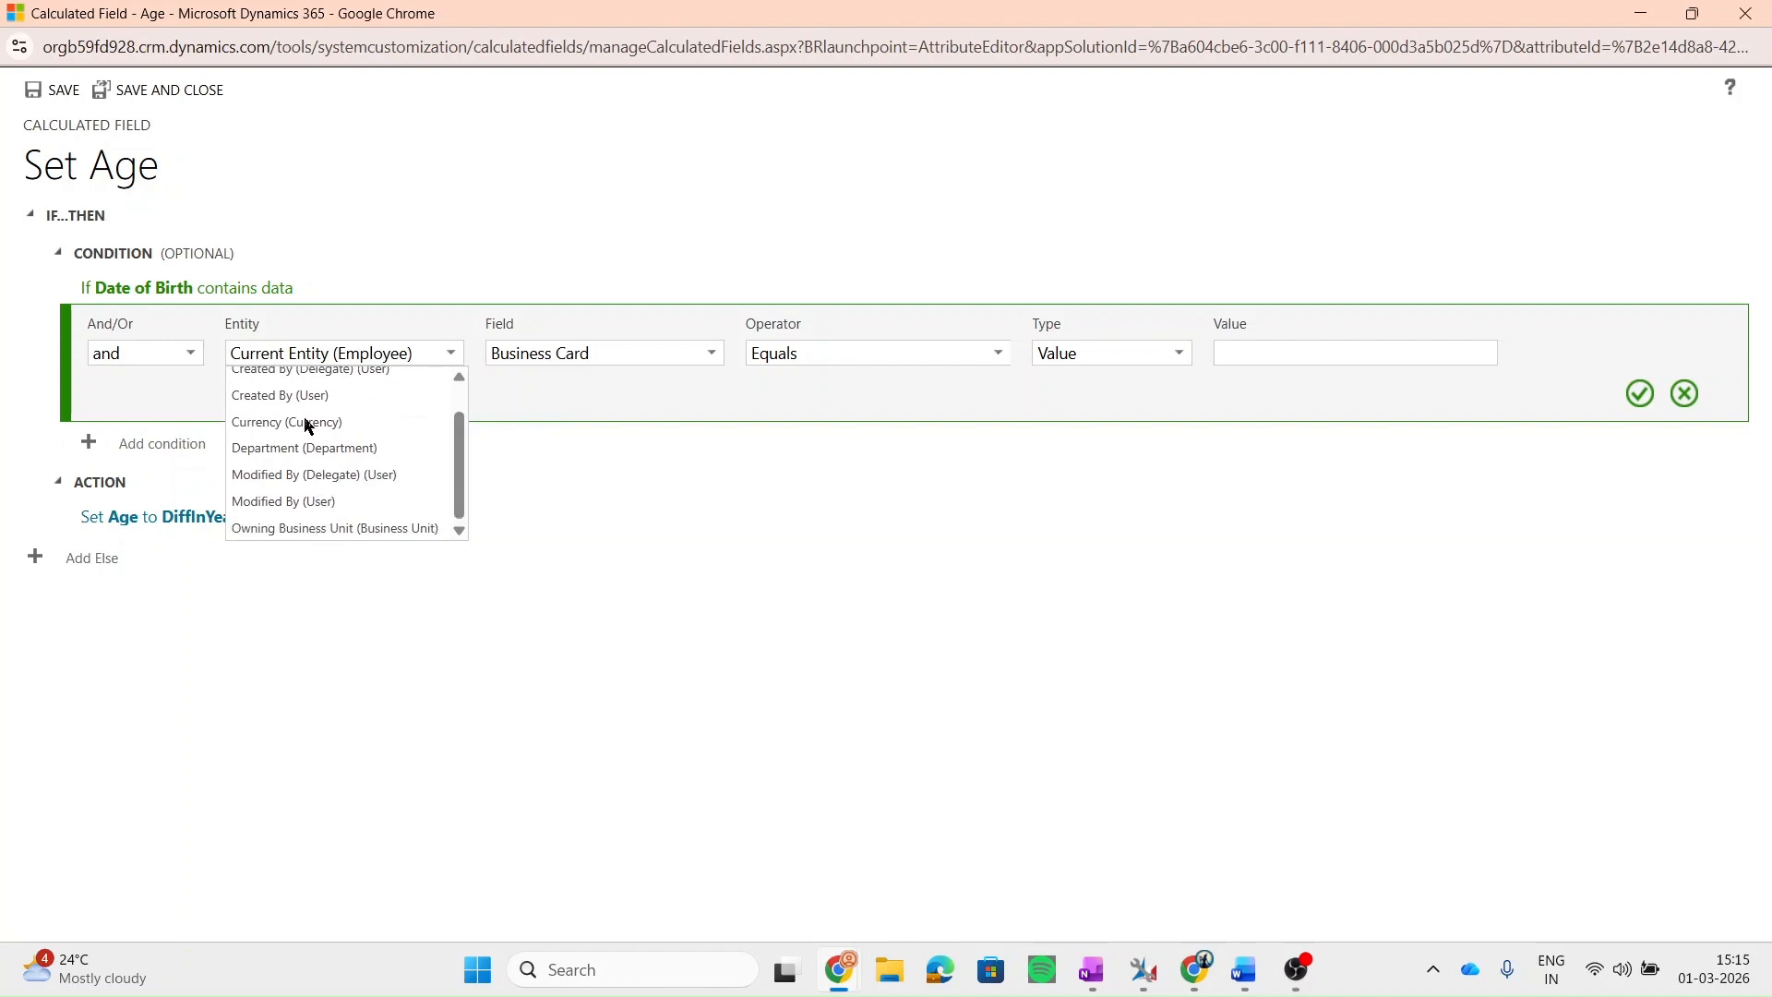
pyautogui.scroll(1, 307, 425)
pyautogui.scroll(-1, 291, 452)
pyautogui.scroll(1, 339, 428)
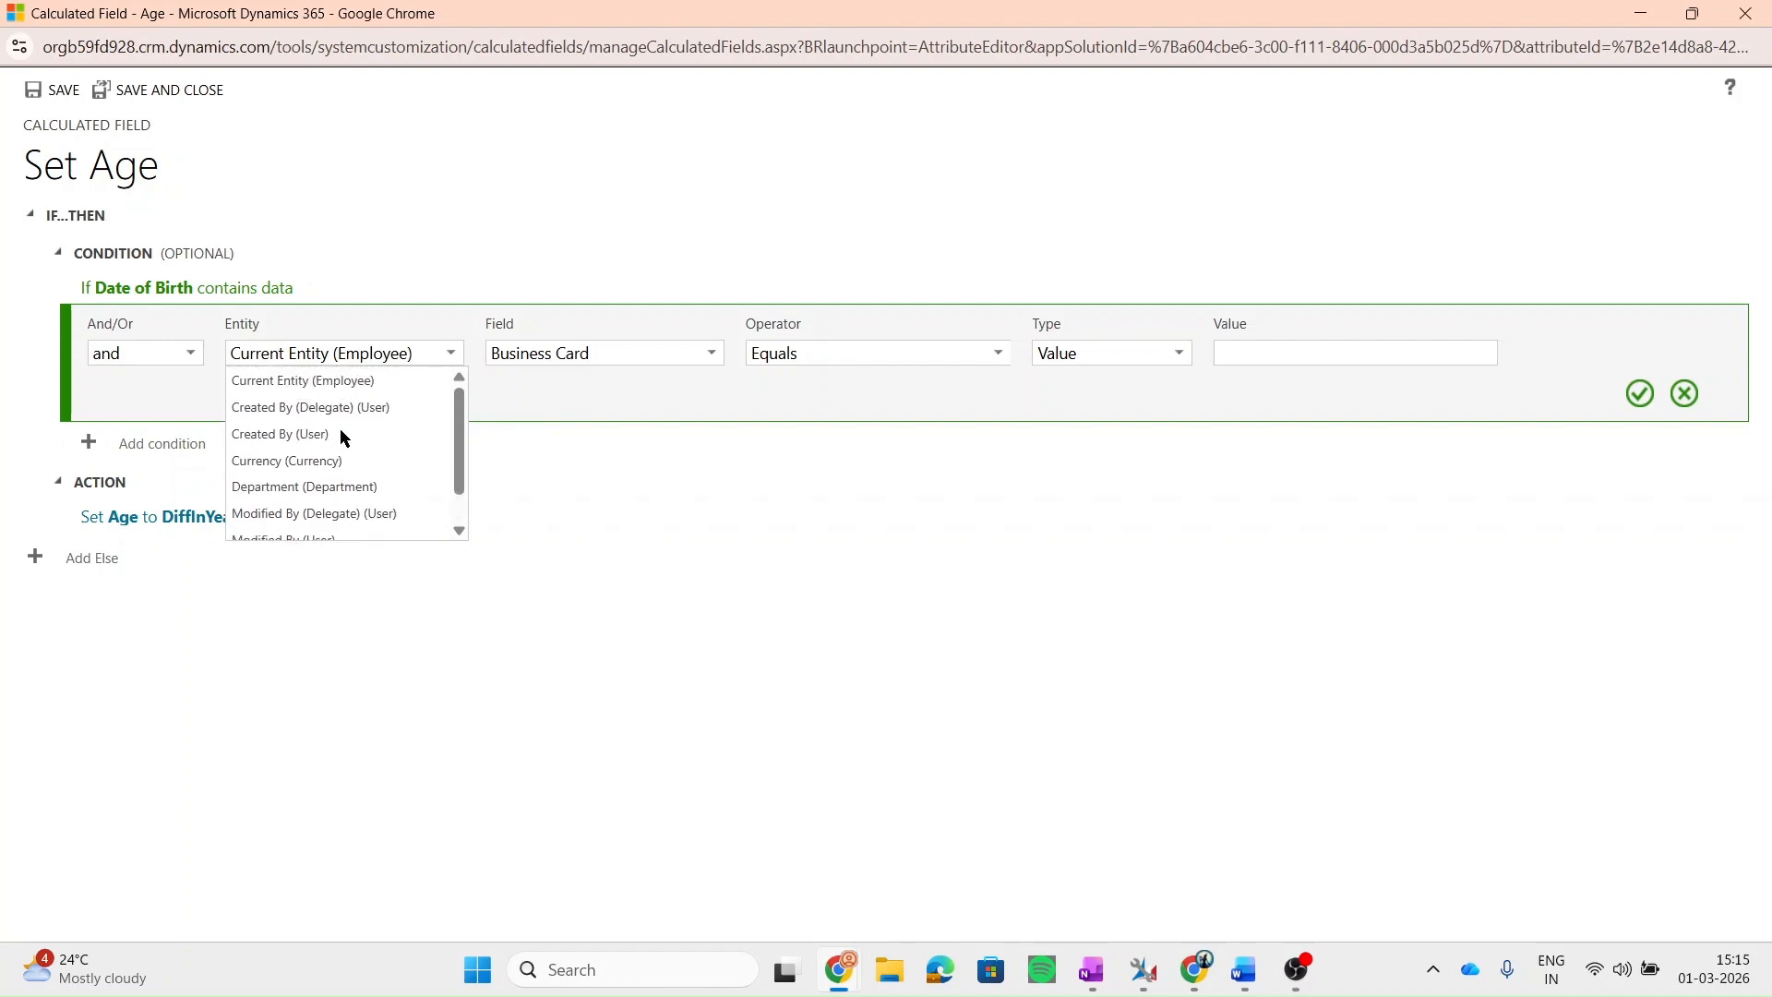
# - Examine the fields and the comparison operators offered for the additional condition
pyautogui.click(708, 356)
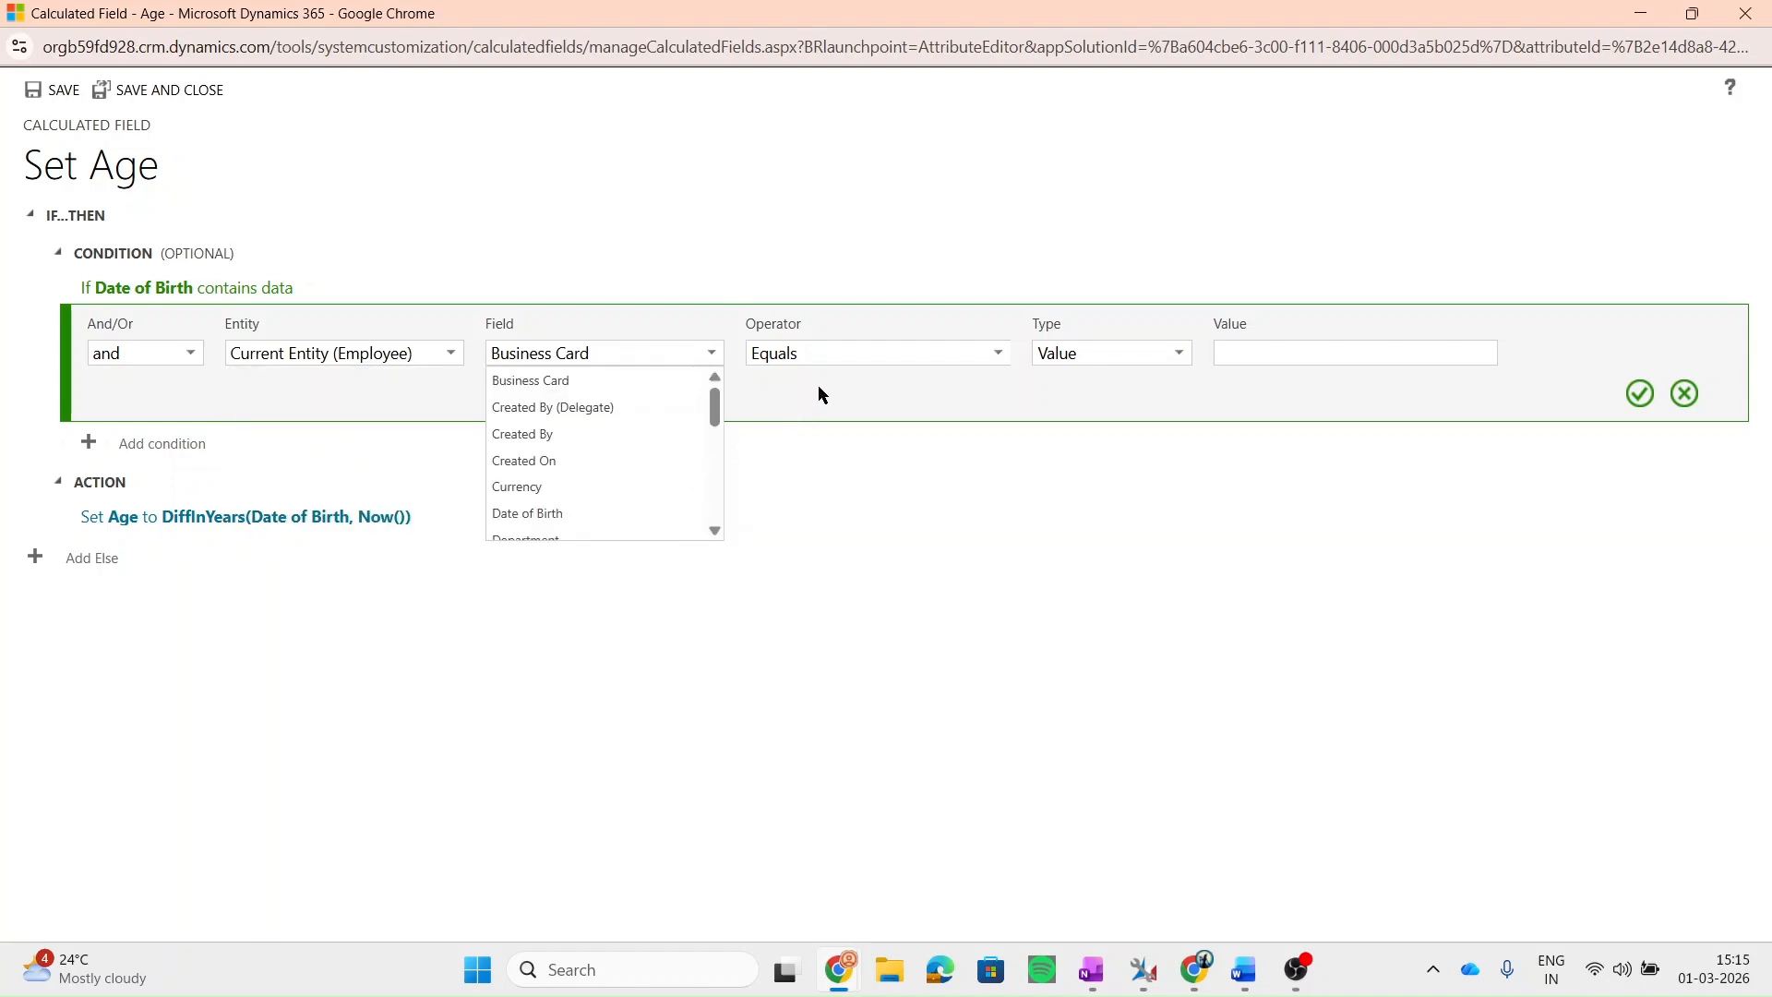
pyautogui.click(884, 386)
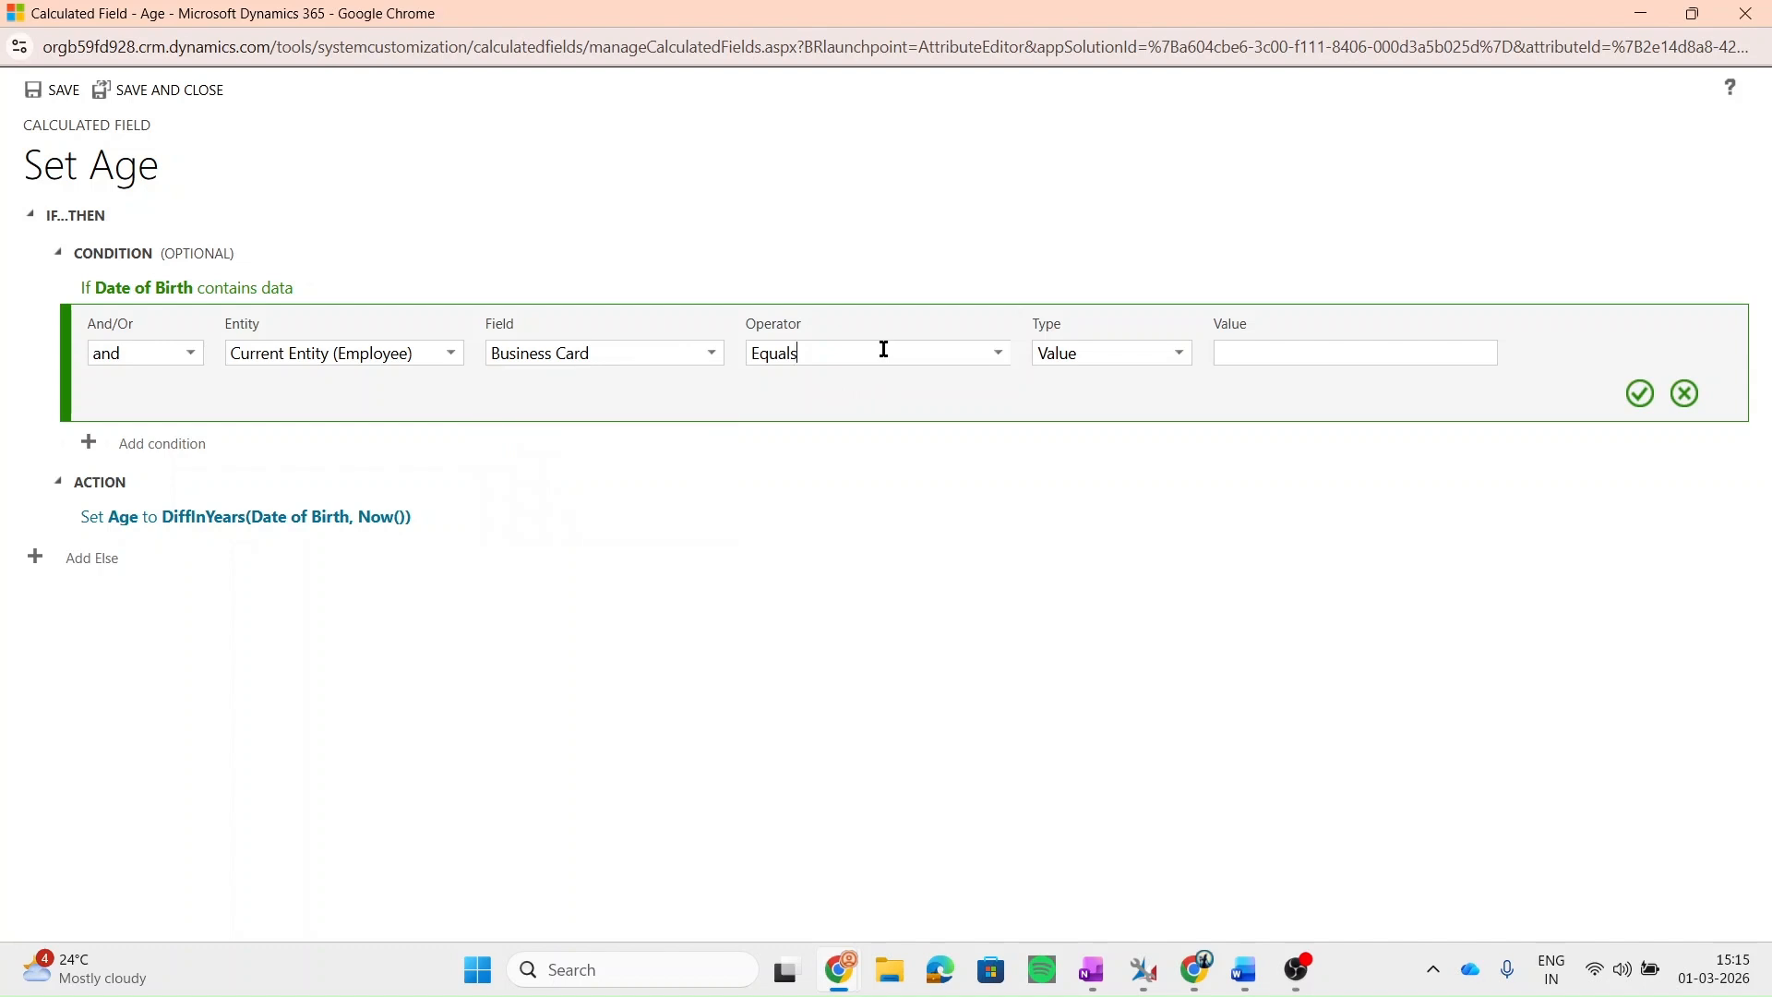
pyautogui.click(1000, 352)
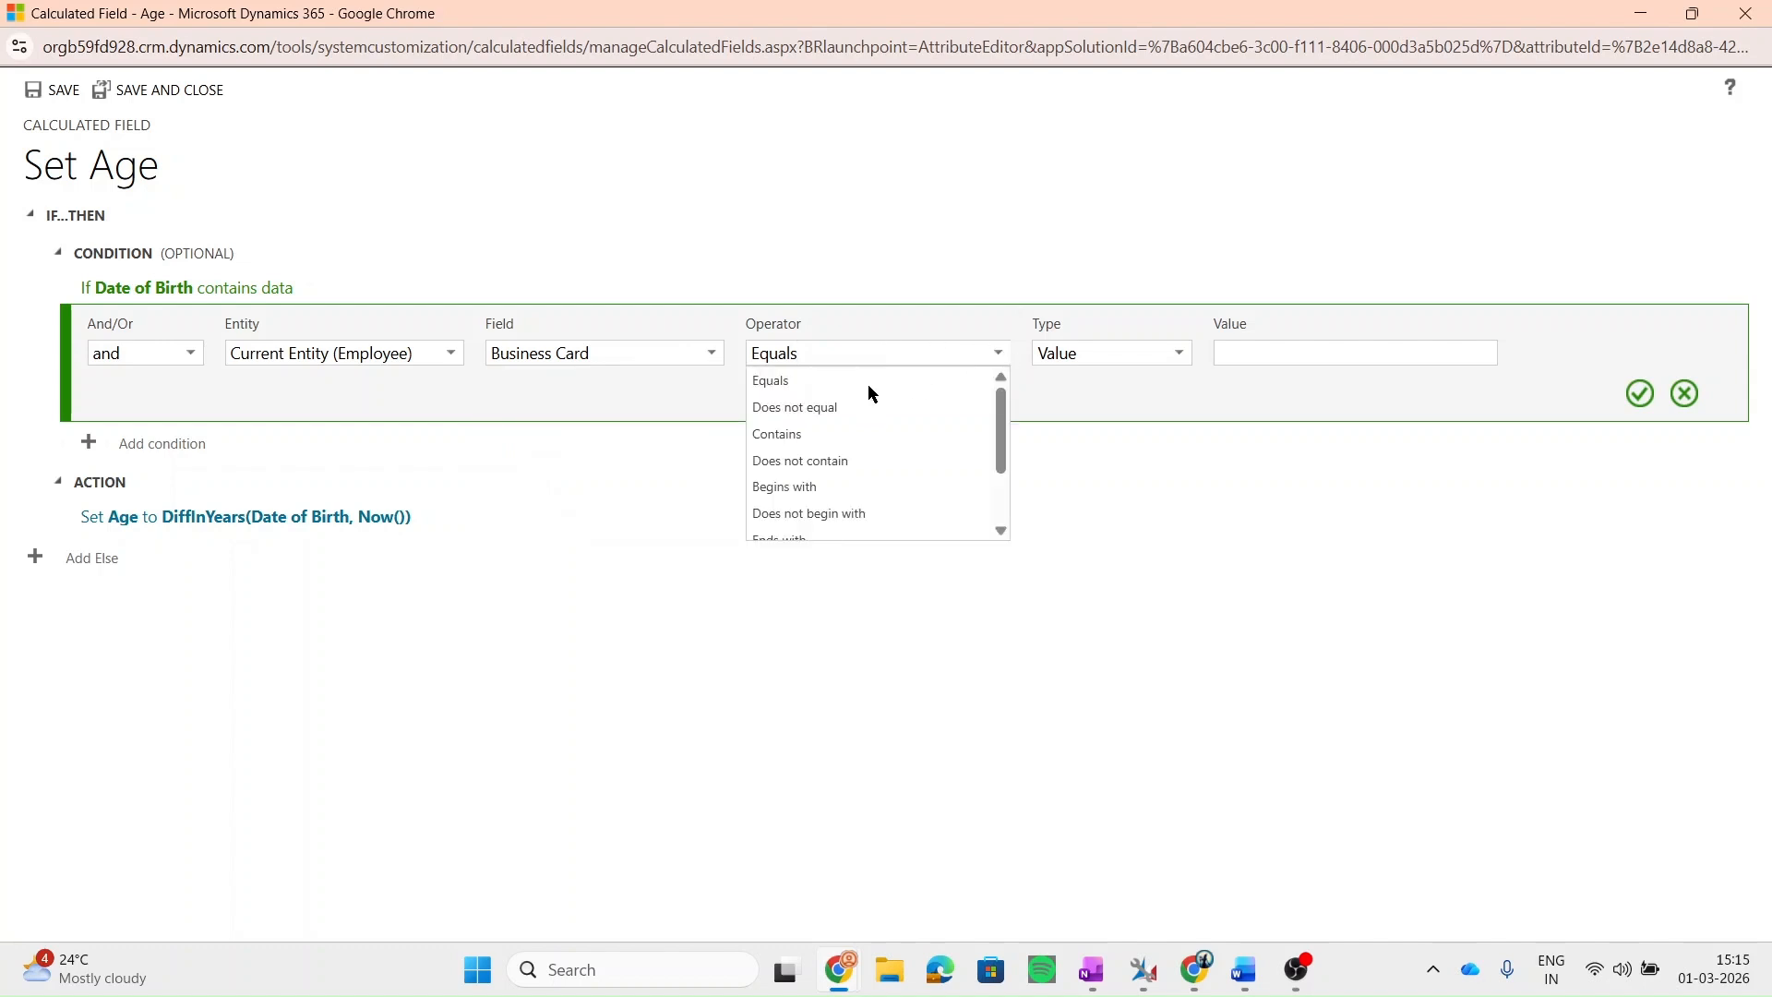
pyautogui.scroll(-2, 867, 448)
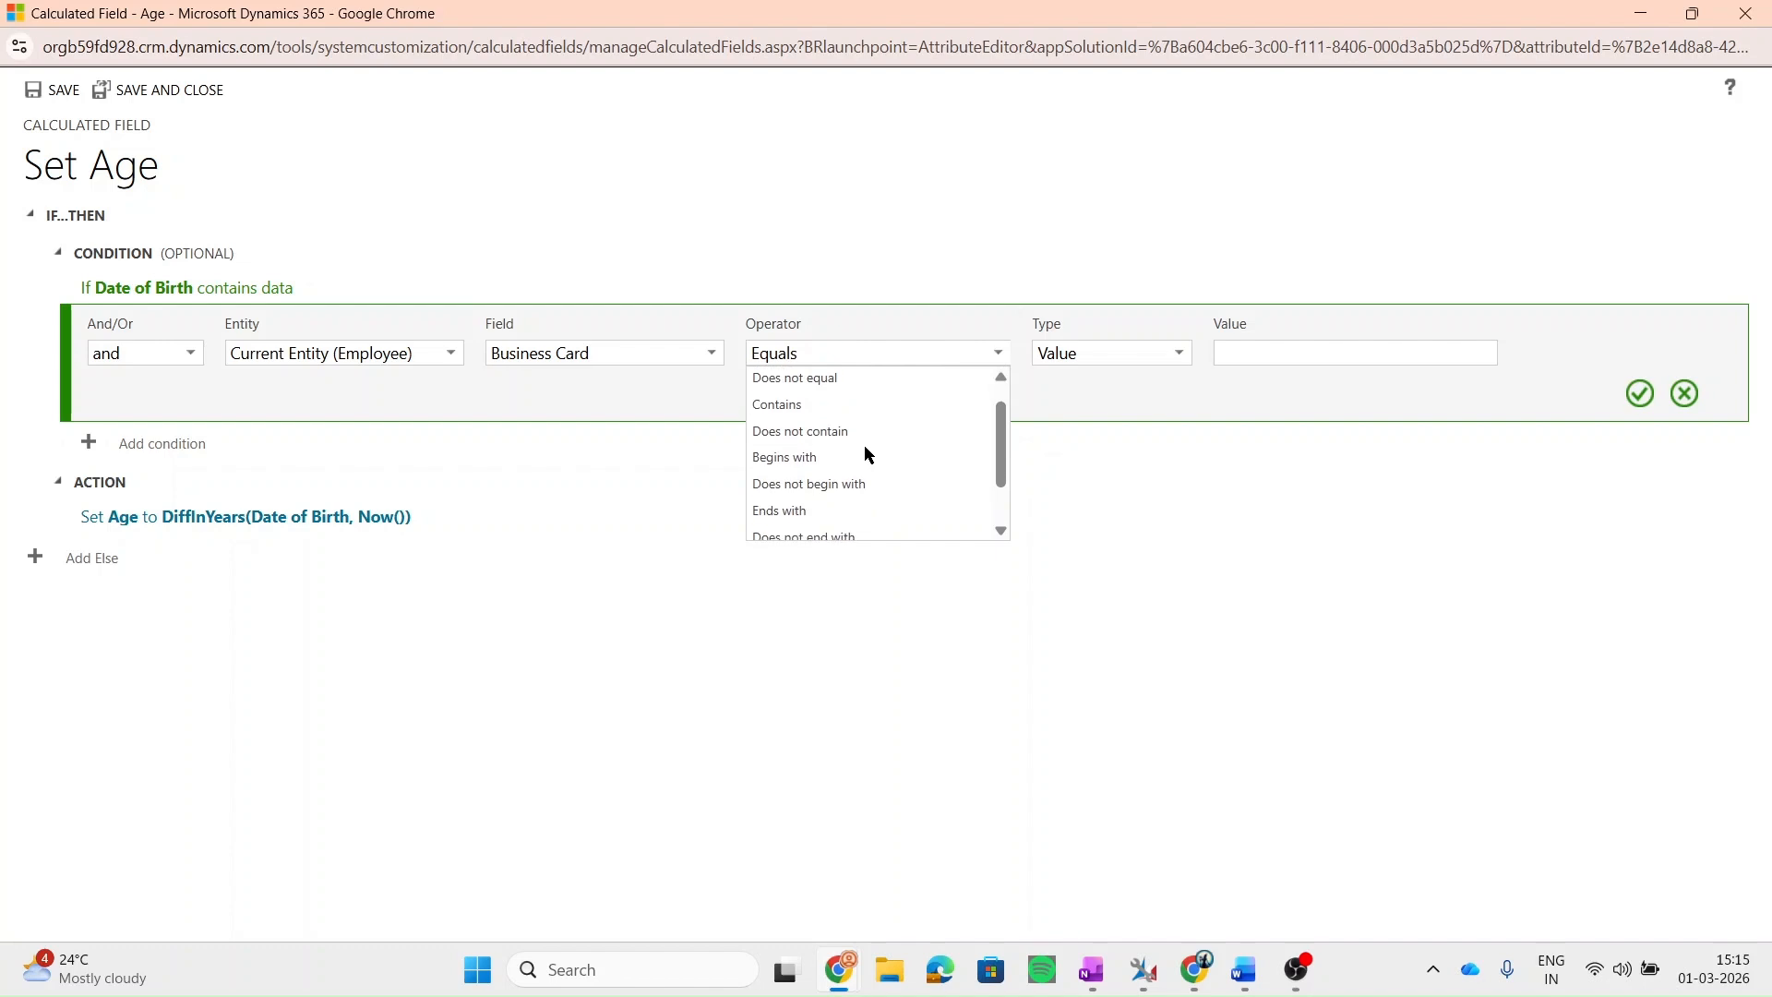
pyautogui.scroll(-2, 867, 449)
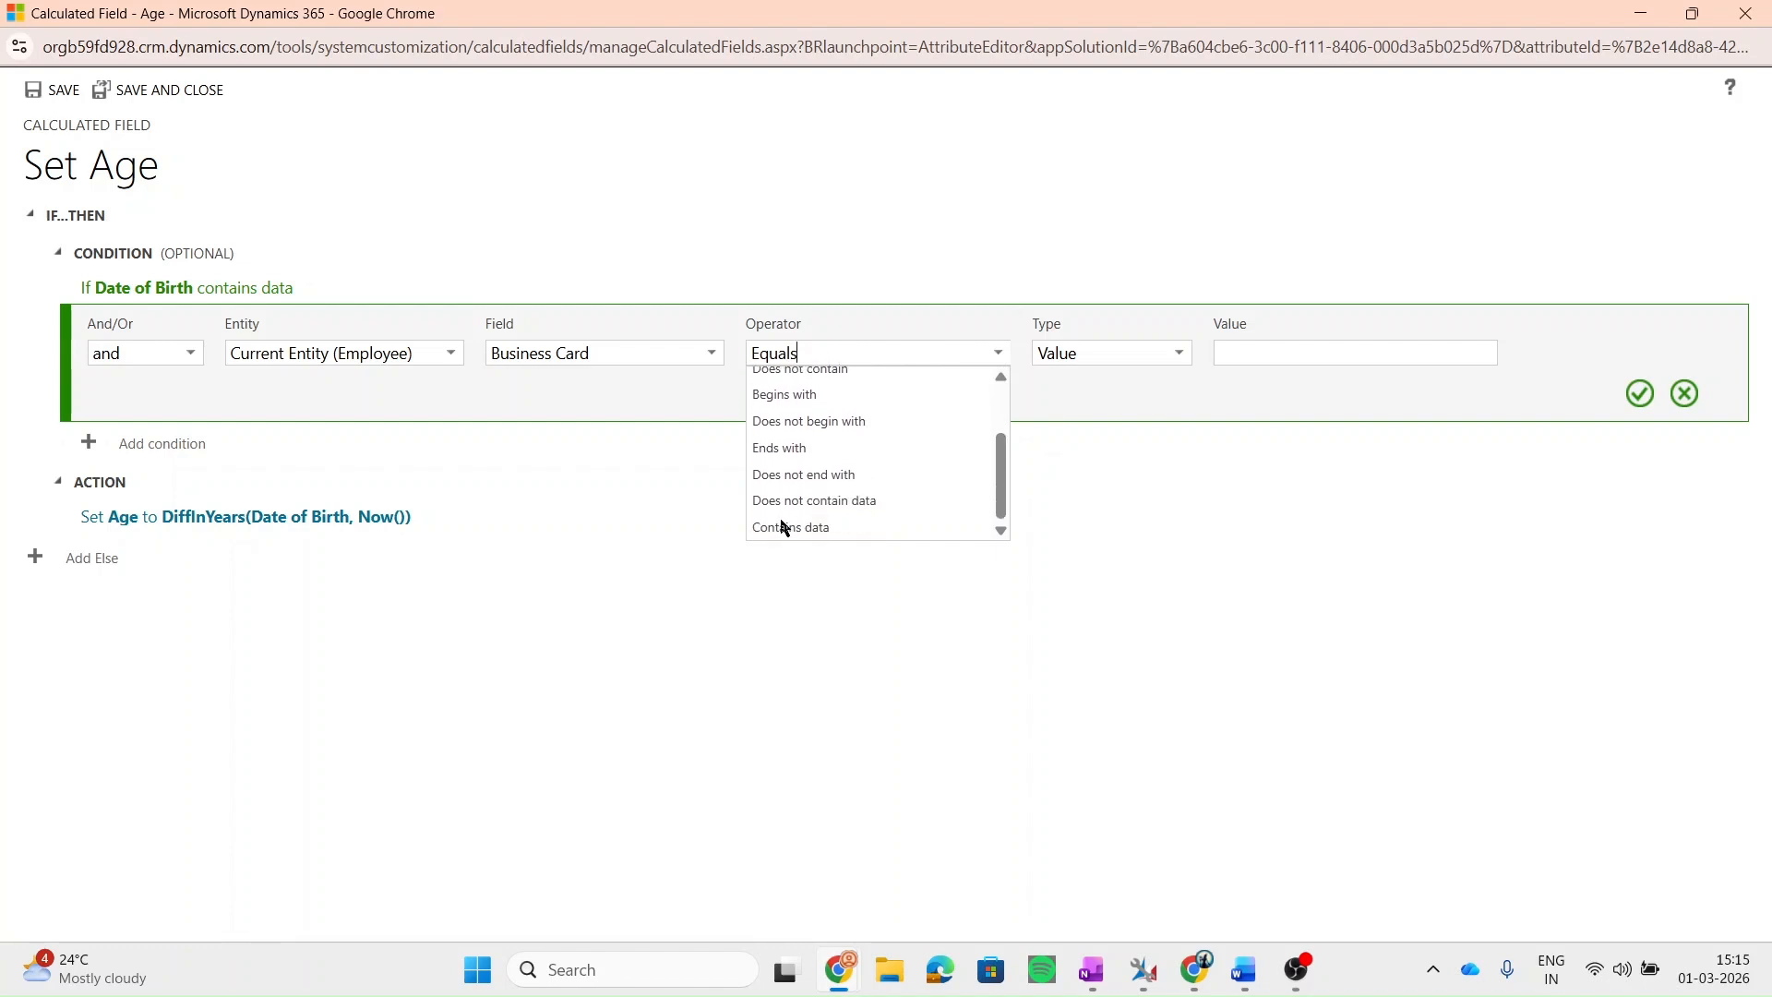
pyautogui.scroll(4, 876, 498)
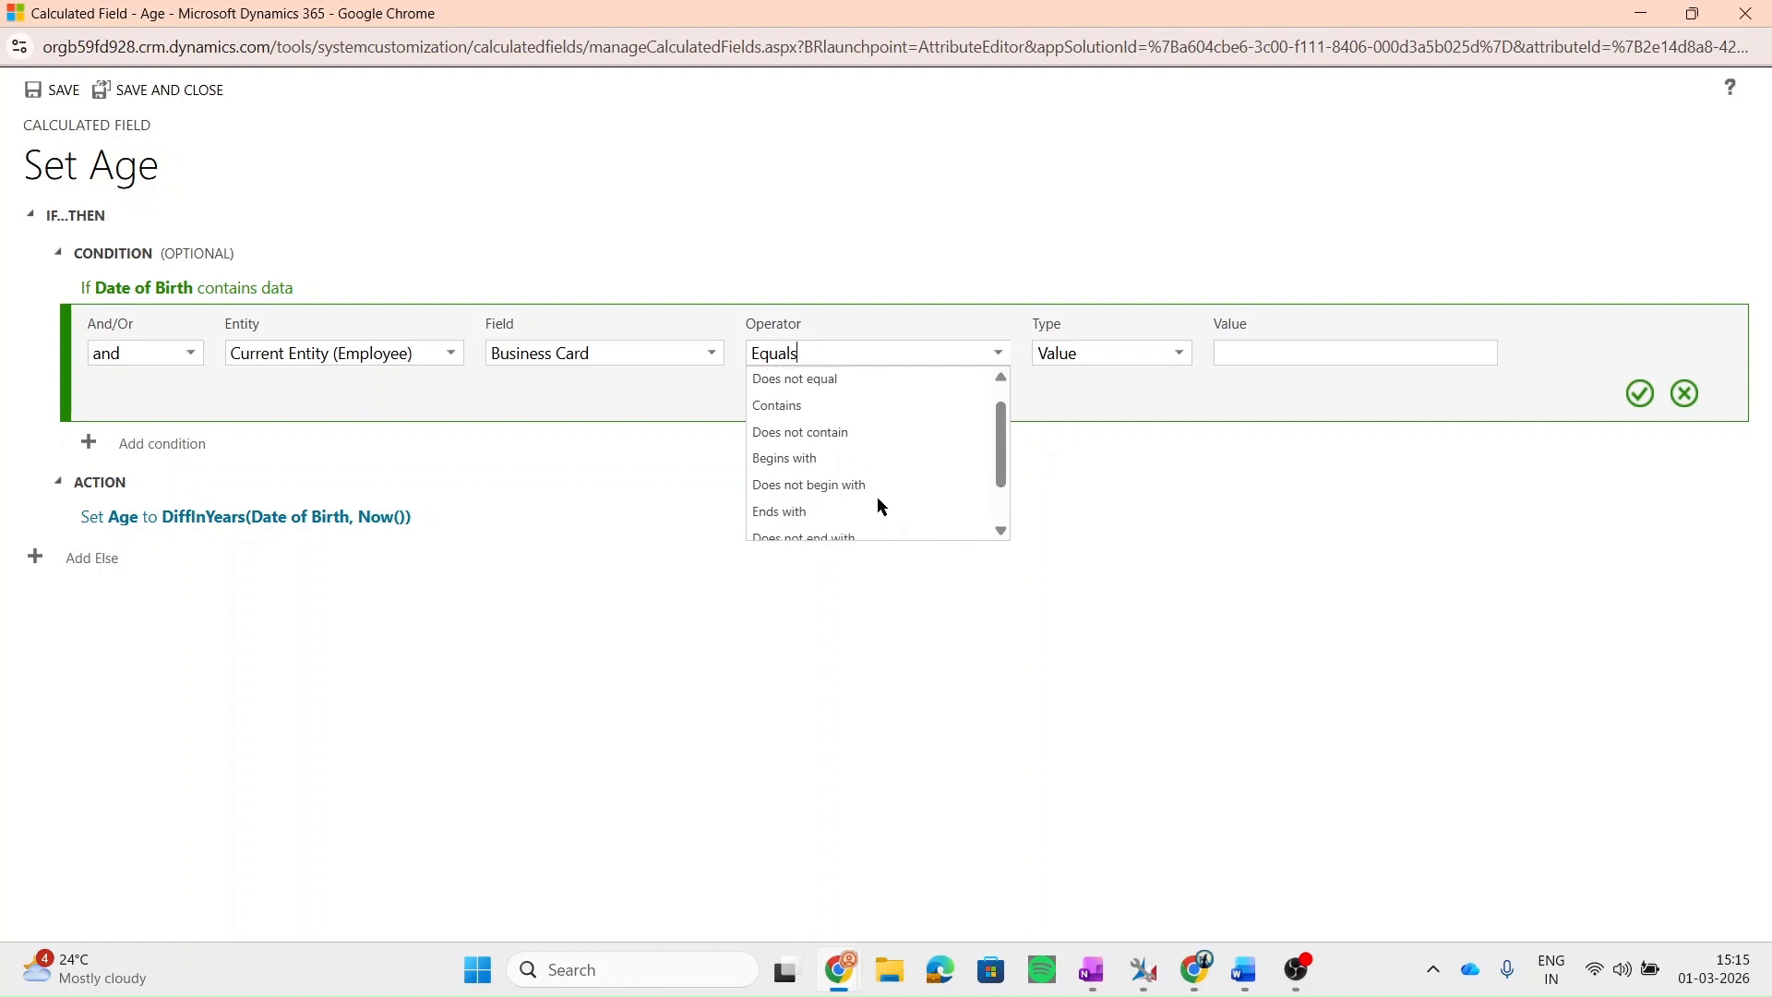
pyautogui.click(1089, 413)
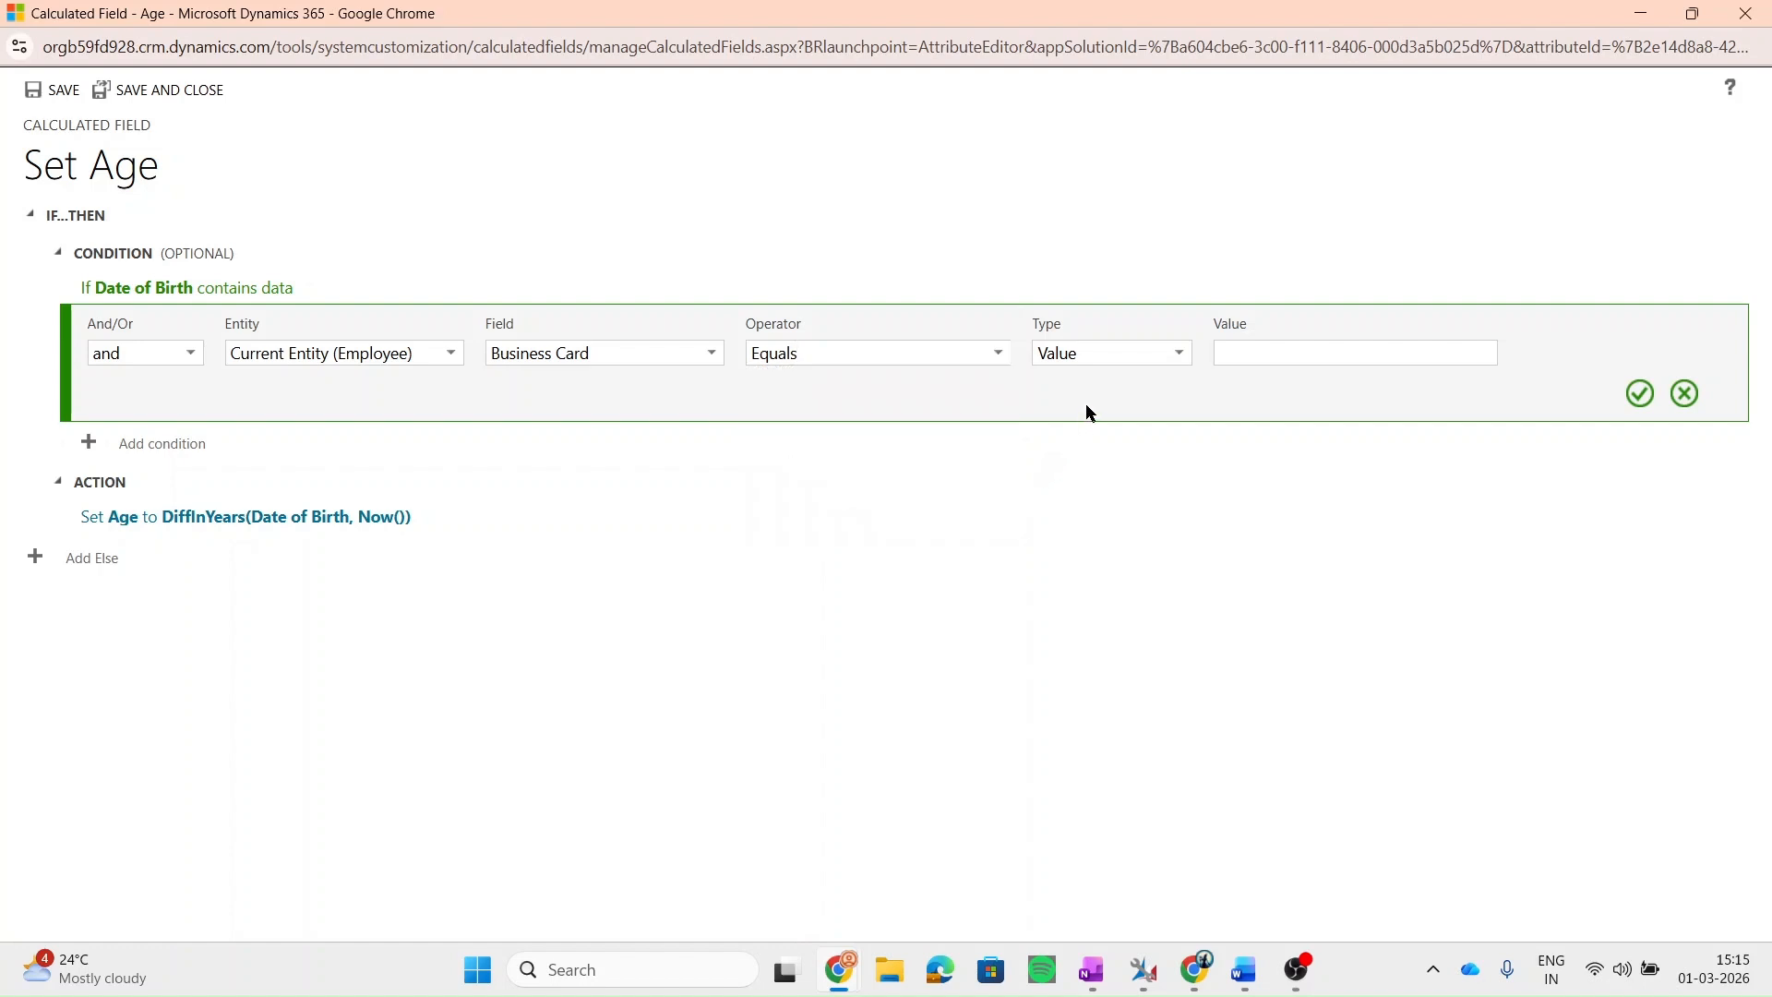
# - Try comparing the additional condition with a Field instead of a Value, view the comparison entities, and discard the condition
pyautogui.click(1178, 358)
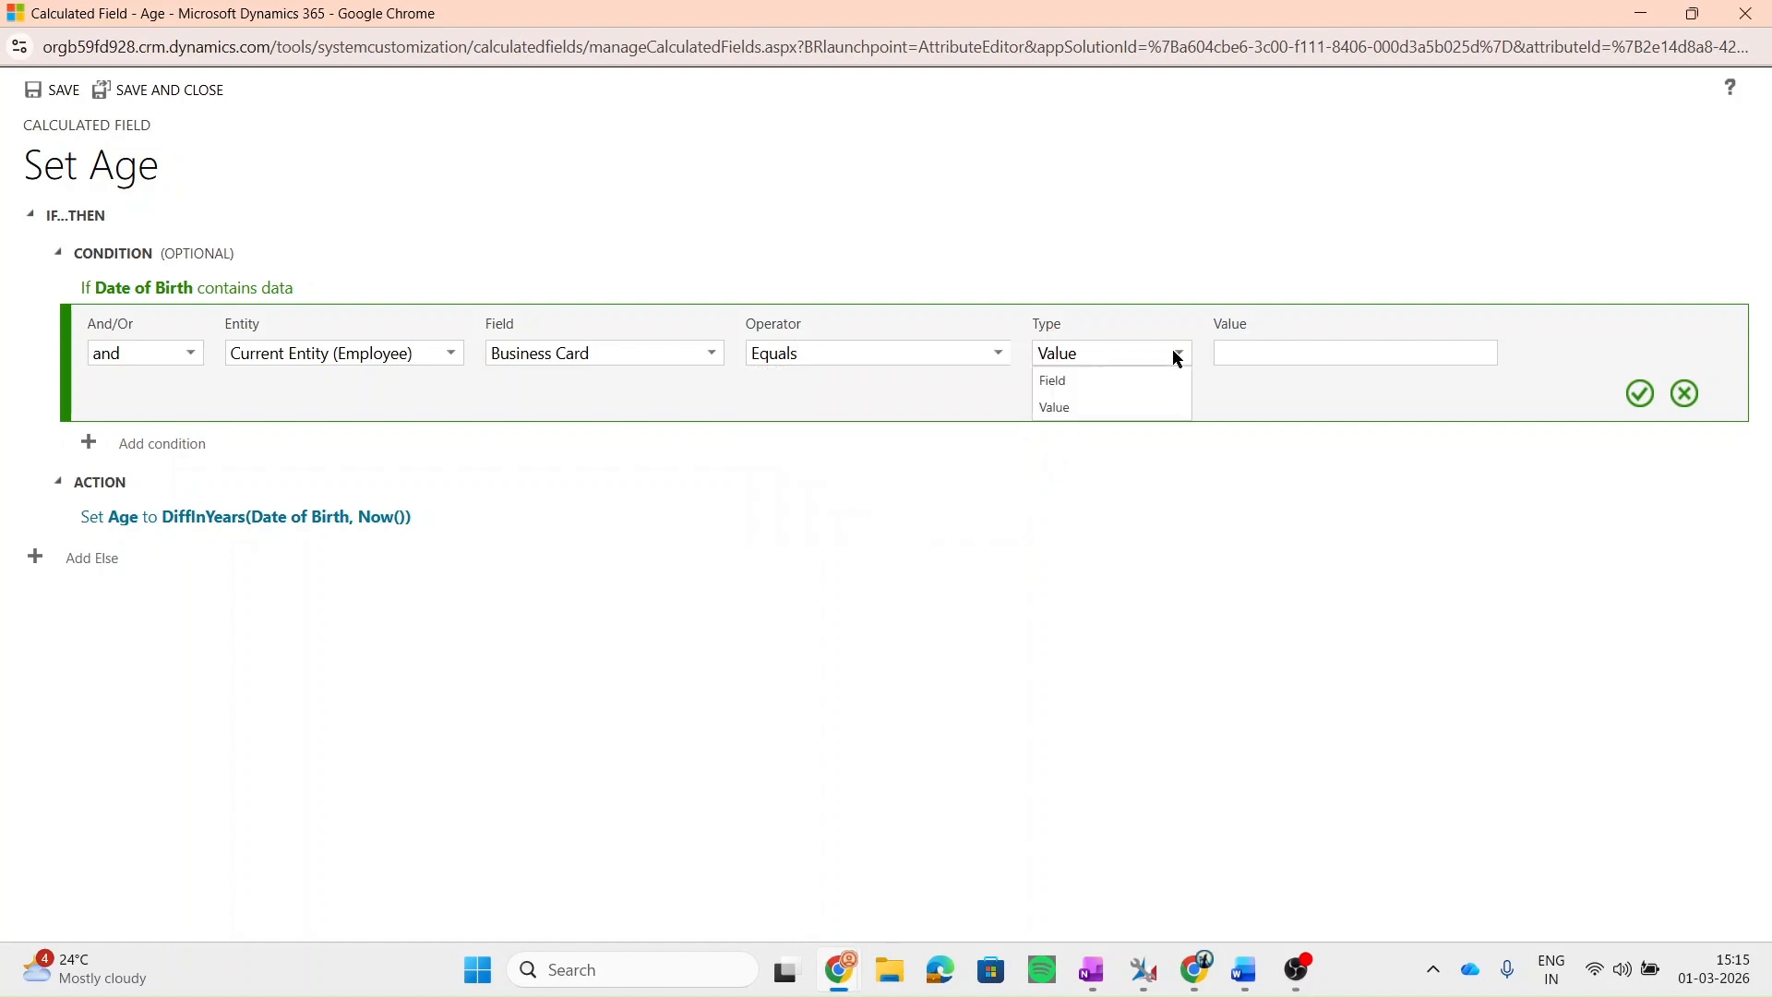
pyautogui.click(1225, 354)
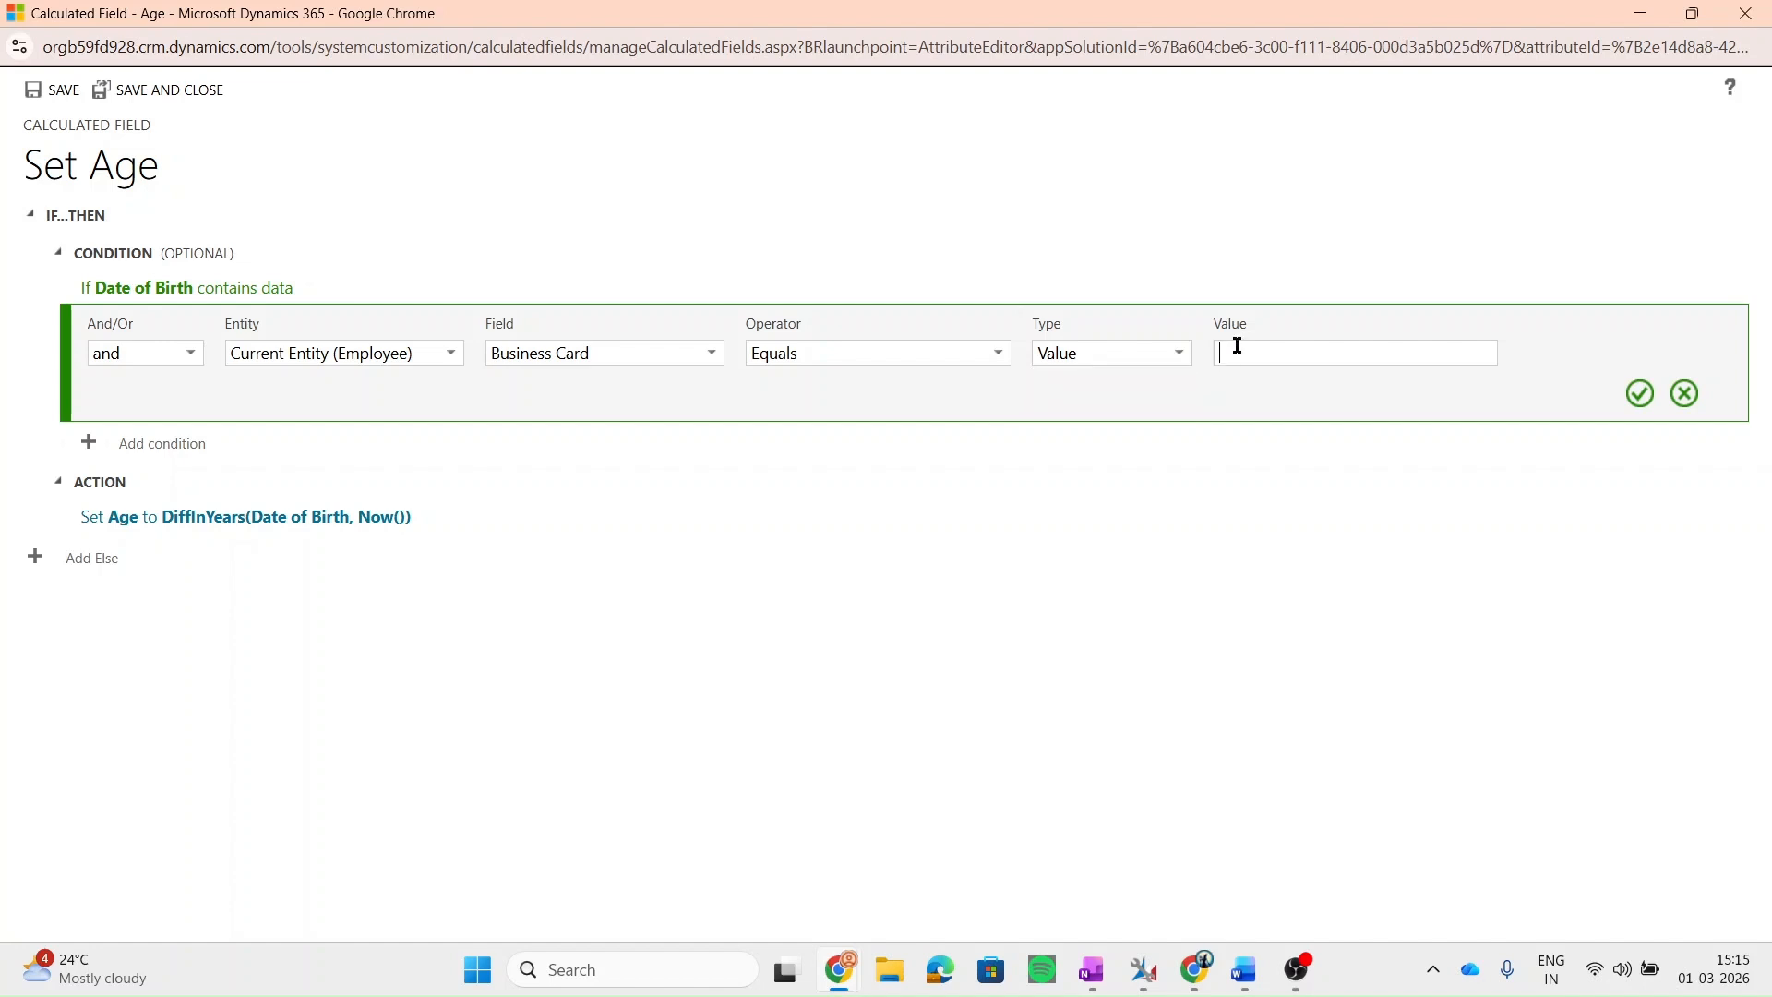
pyautogui.click(1176, 356)
pyautogui.click(1099, 386)
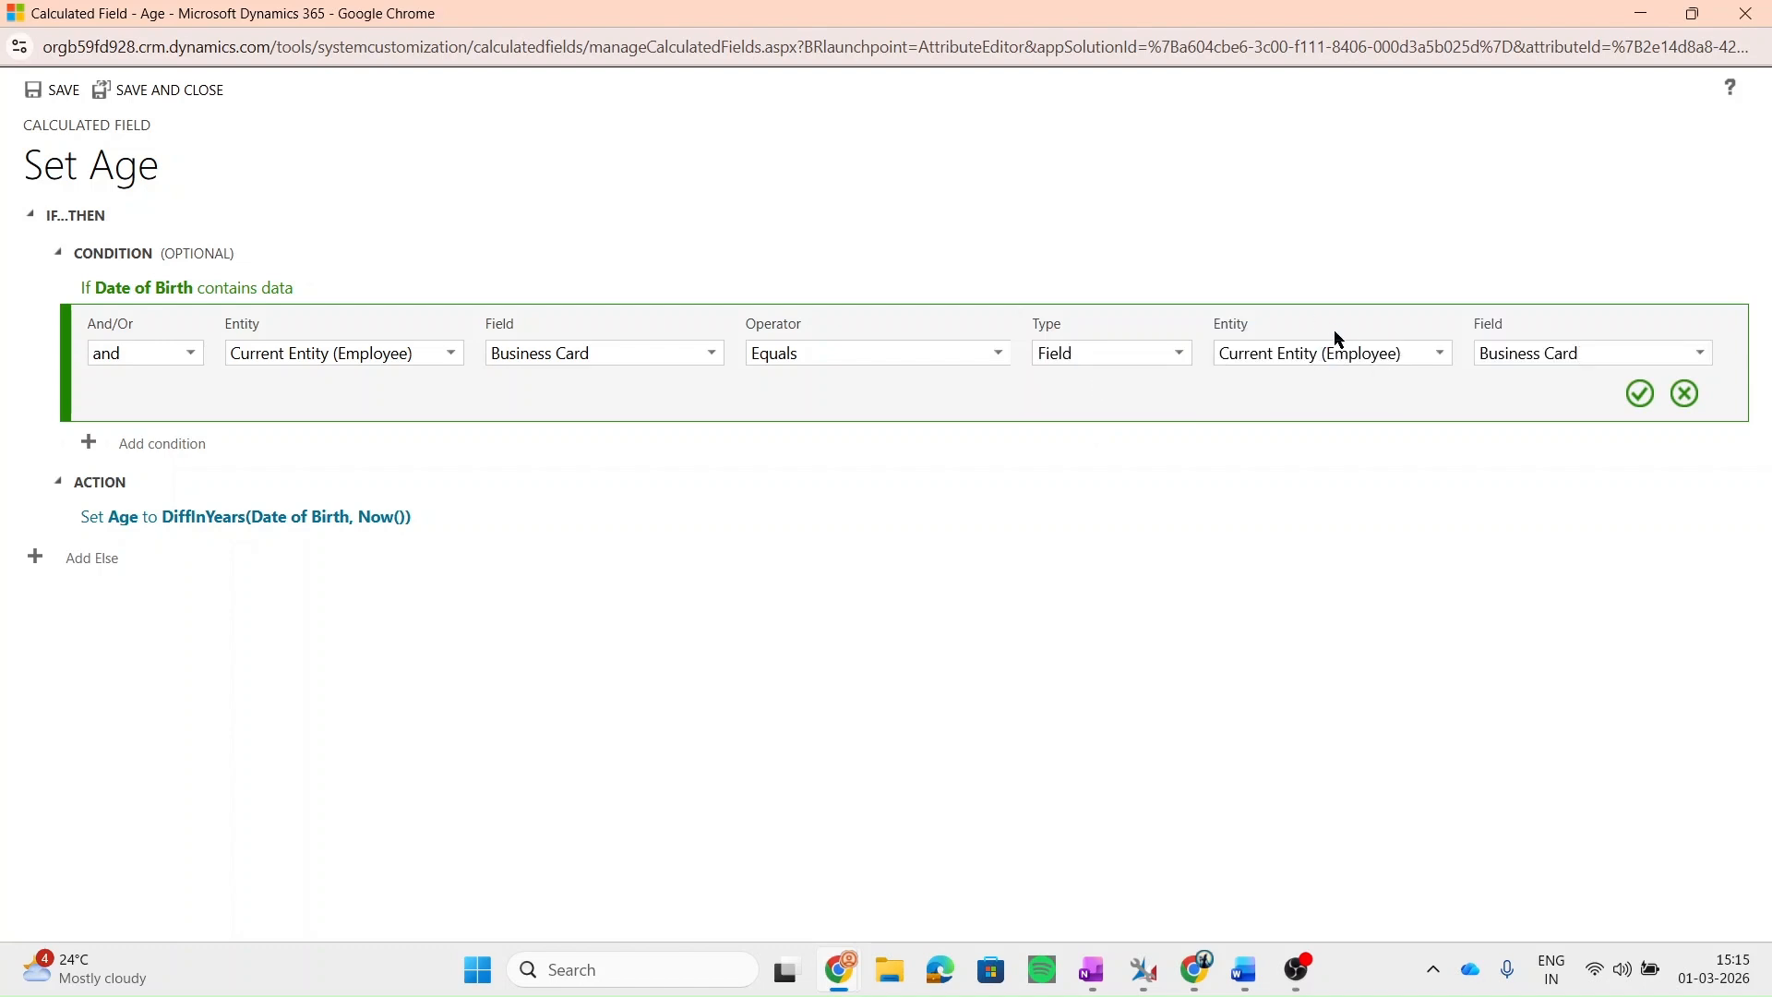
pyautogui.click(1440, 356)
pyautogui.scroll(-1, 1370, 473)
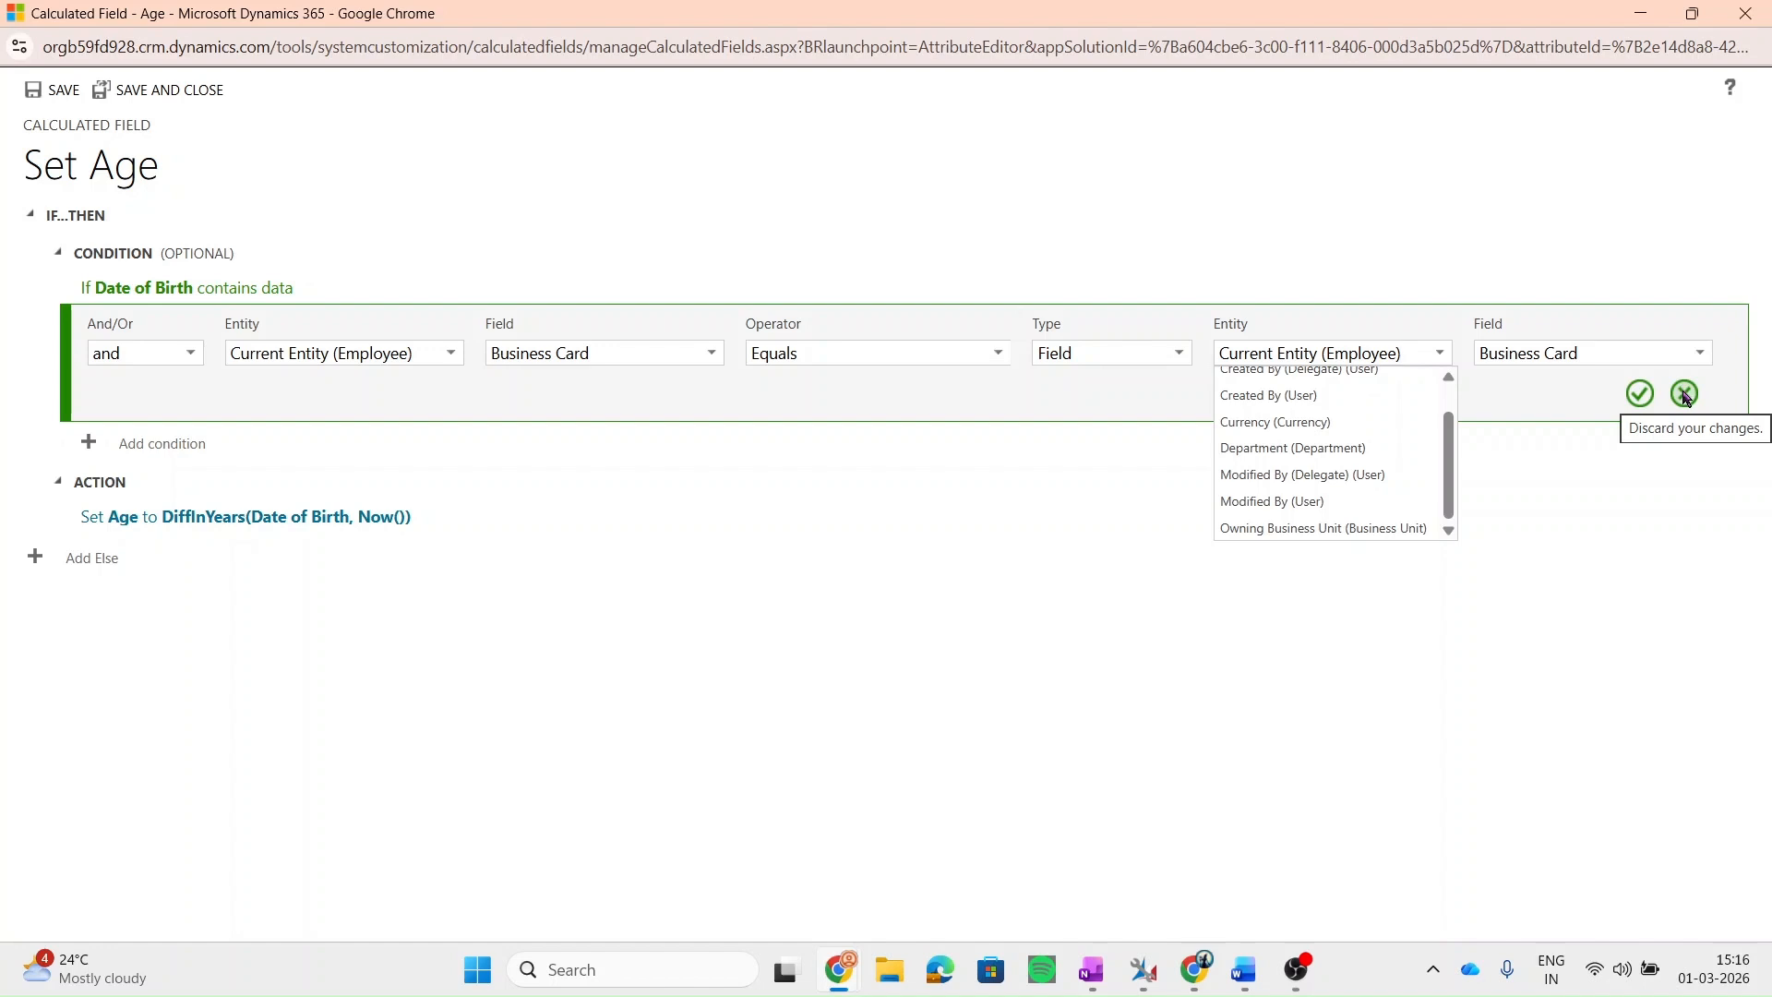
pyautogui.click(1685, 395)
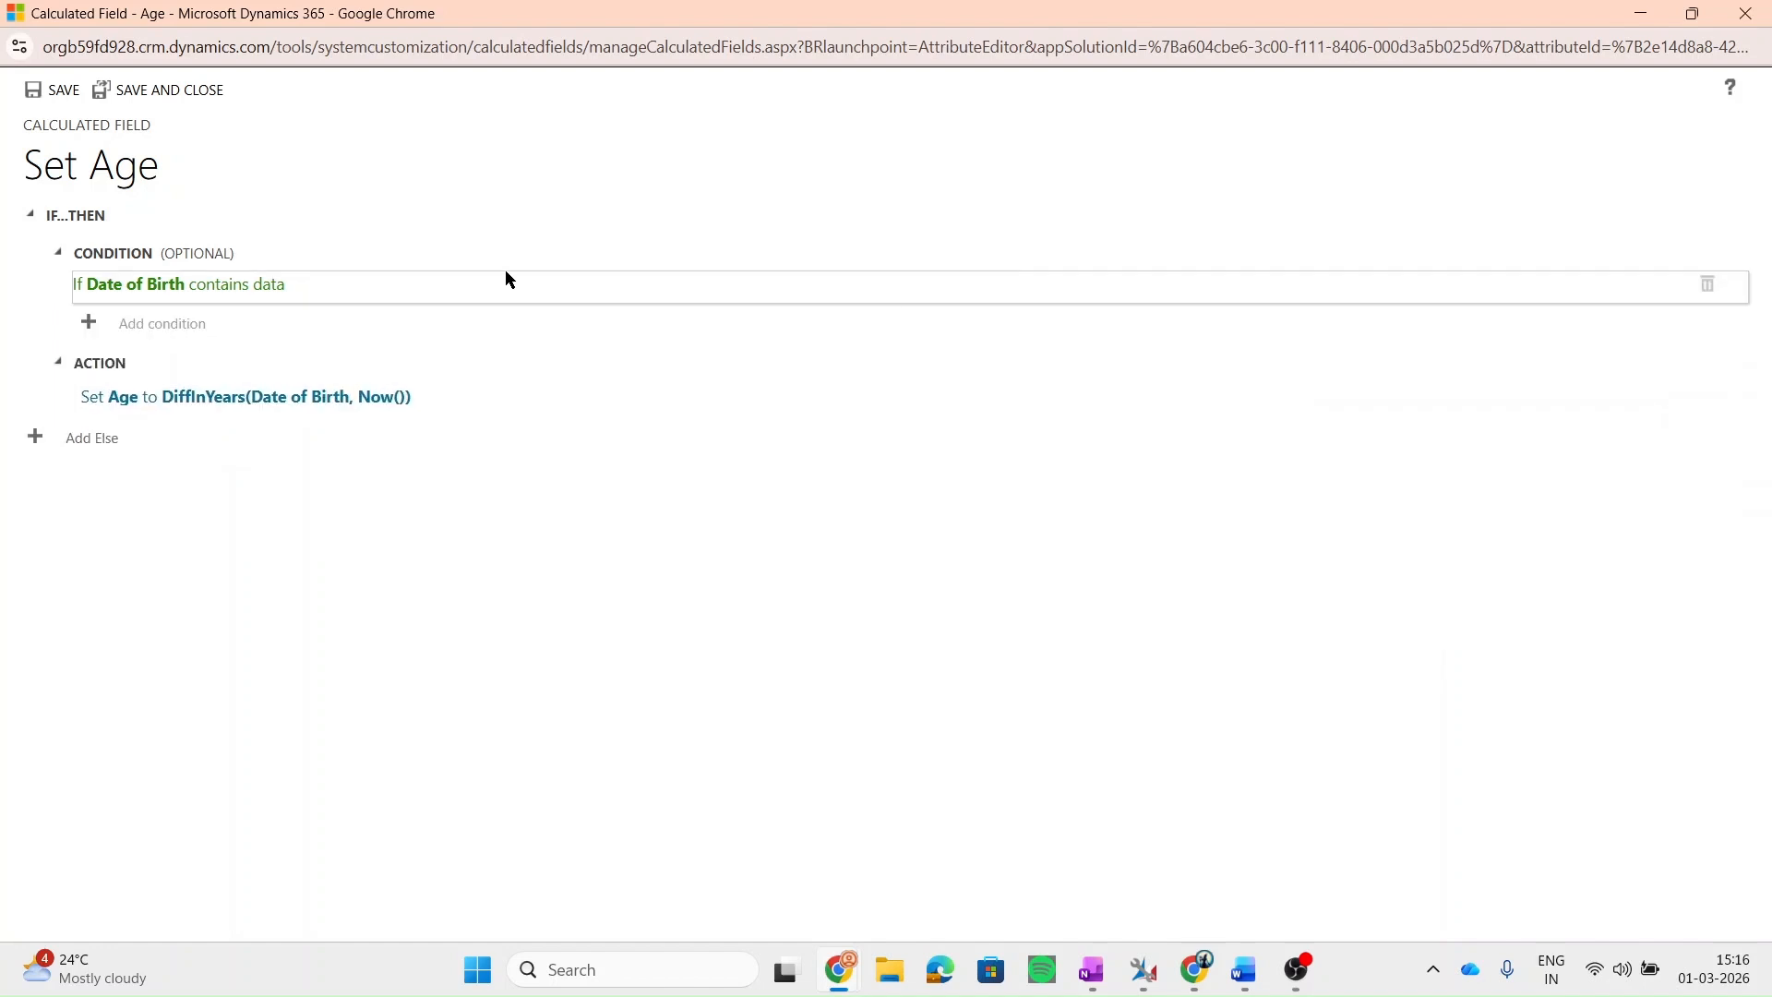
# - Review the entity, field and operator of the existing Date of Birth condition and accept it
pyautogui.click(262, 295)
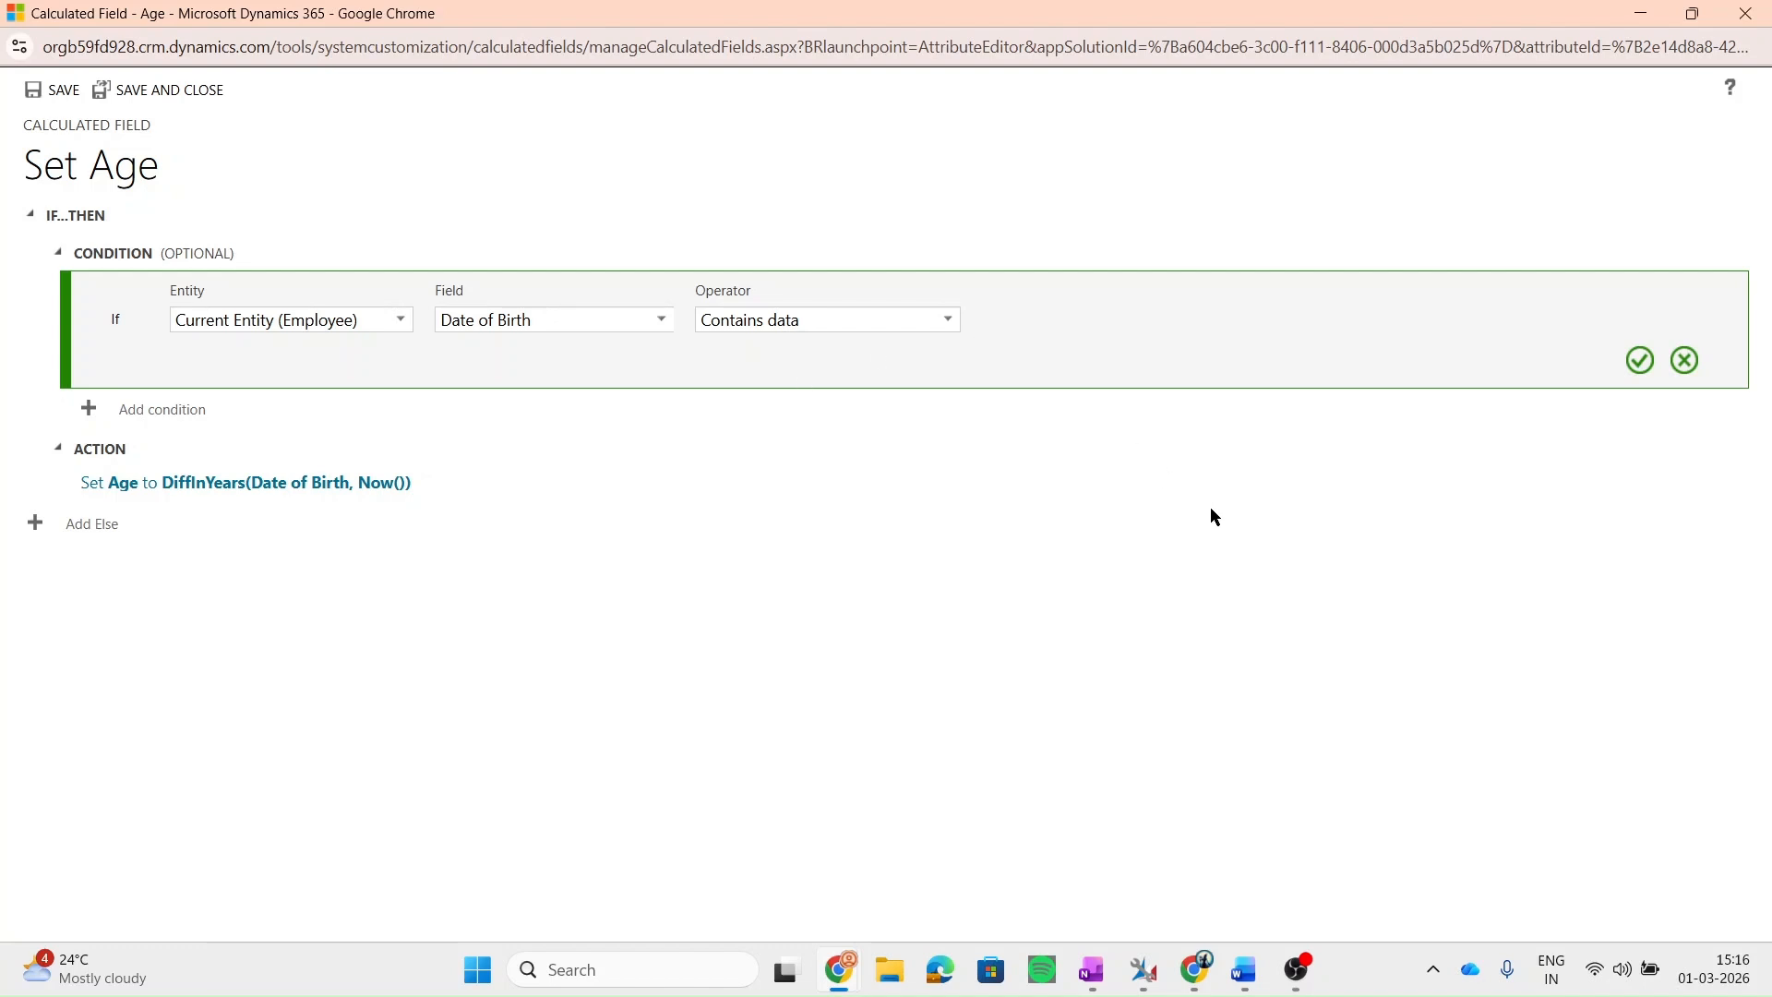
pyautogui.click(1640, 360)
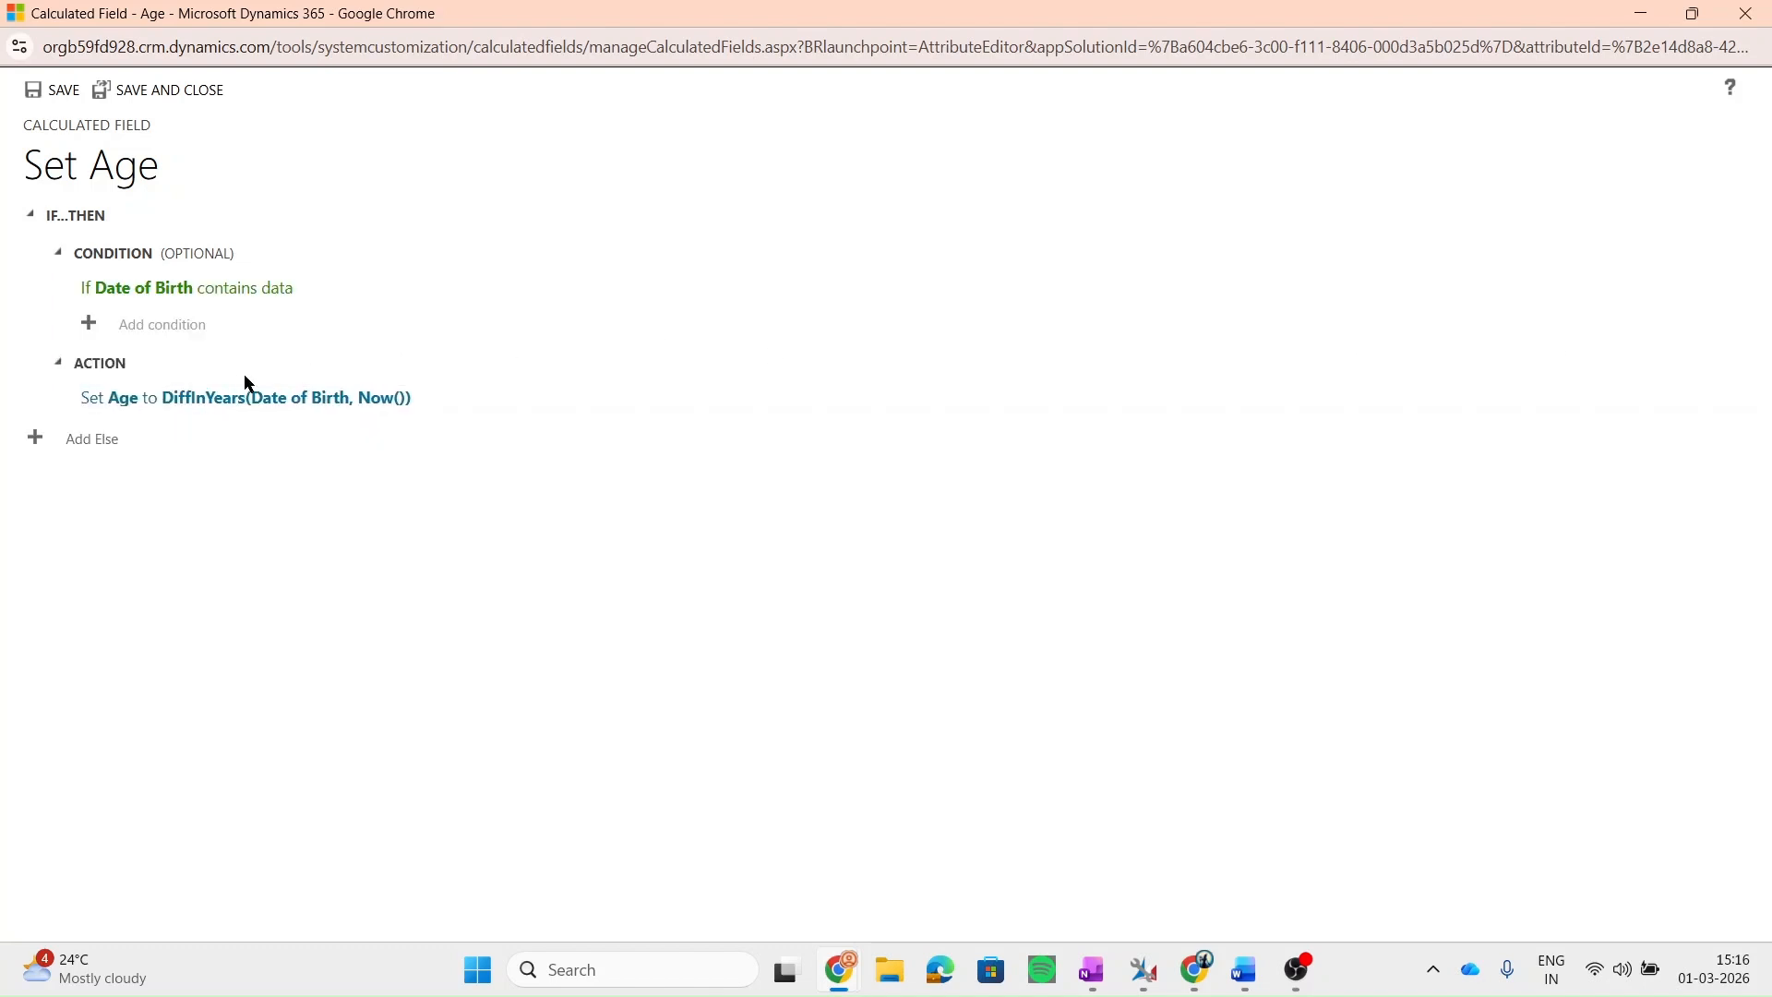
# - Open the Age action for editing and clear its entire DiffInYears formula
pyautogui.click(266, 401)
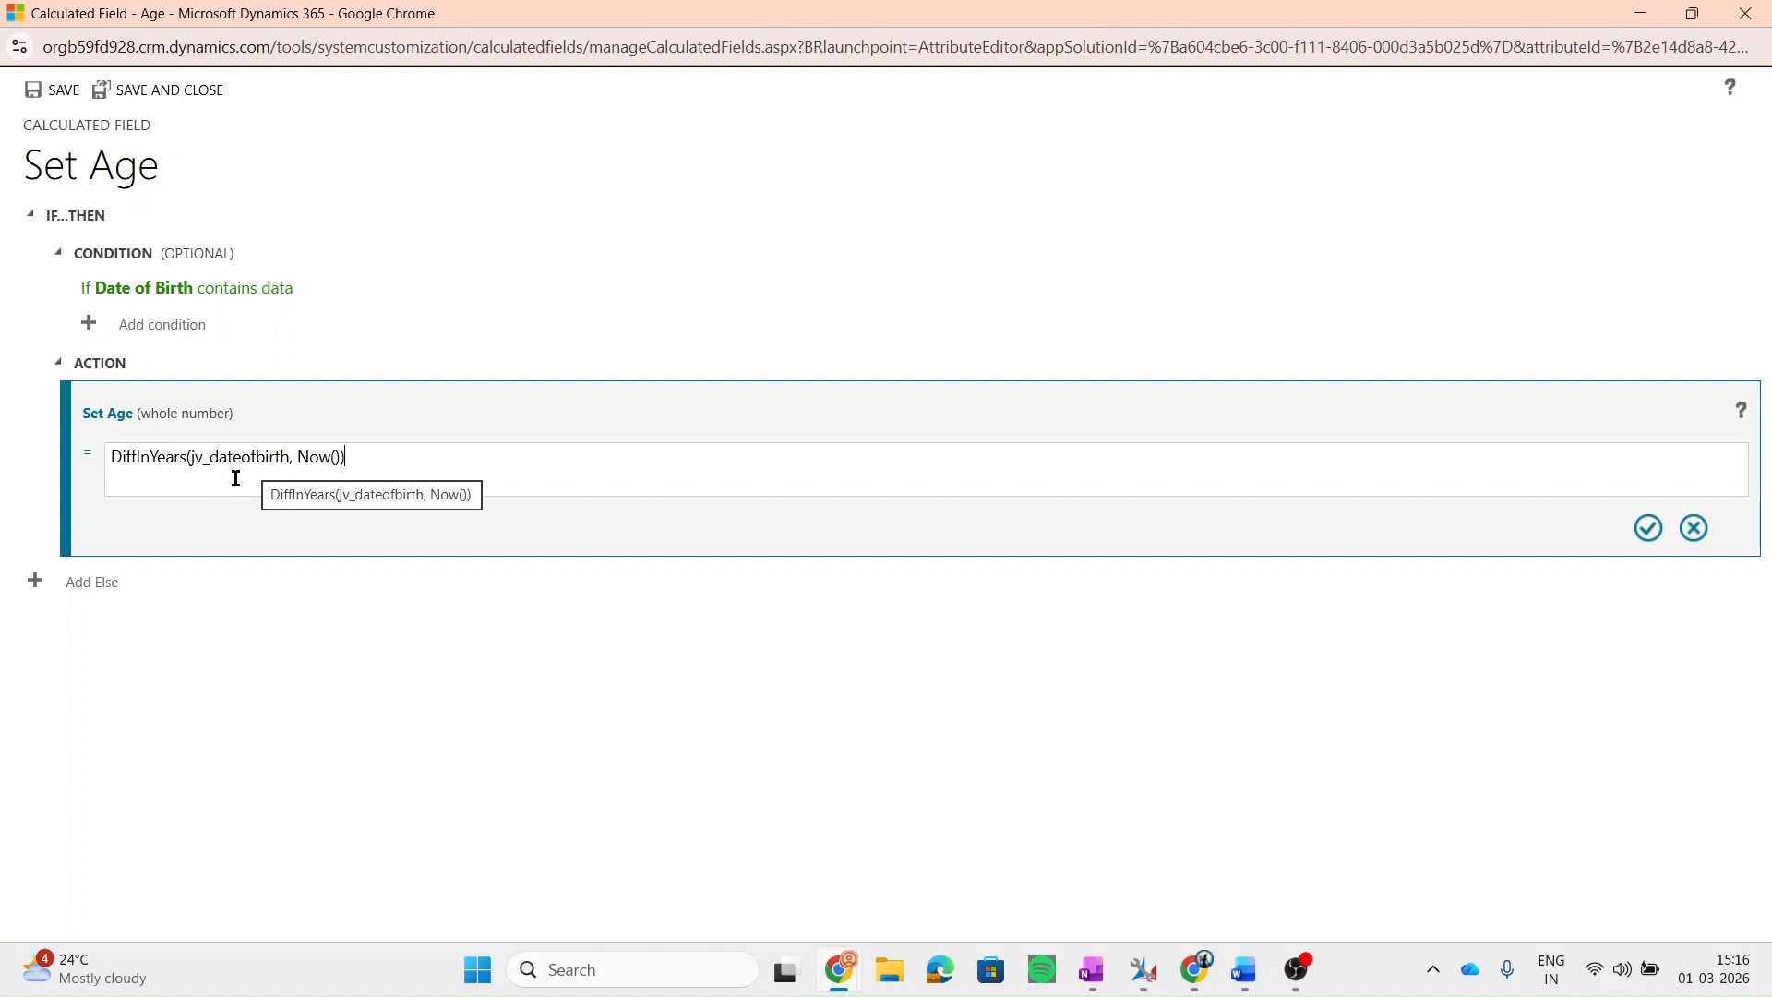
pyautogui.click(326, 461)
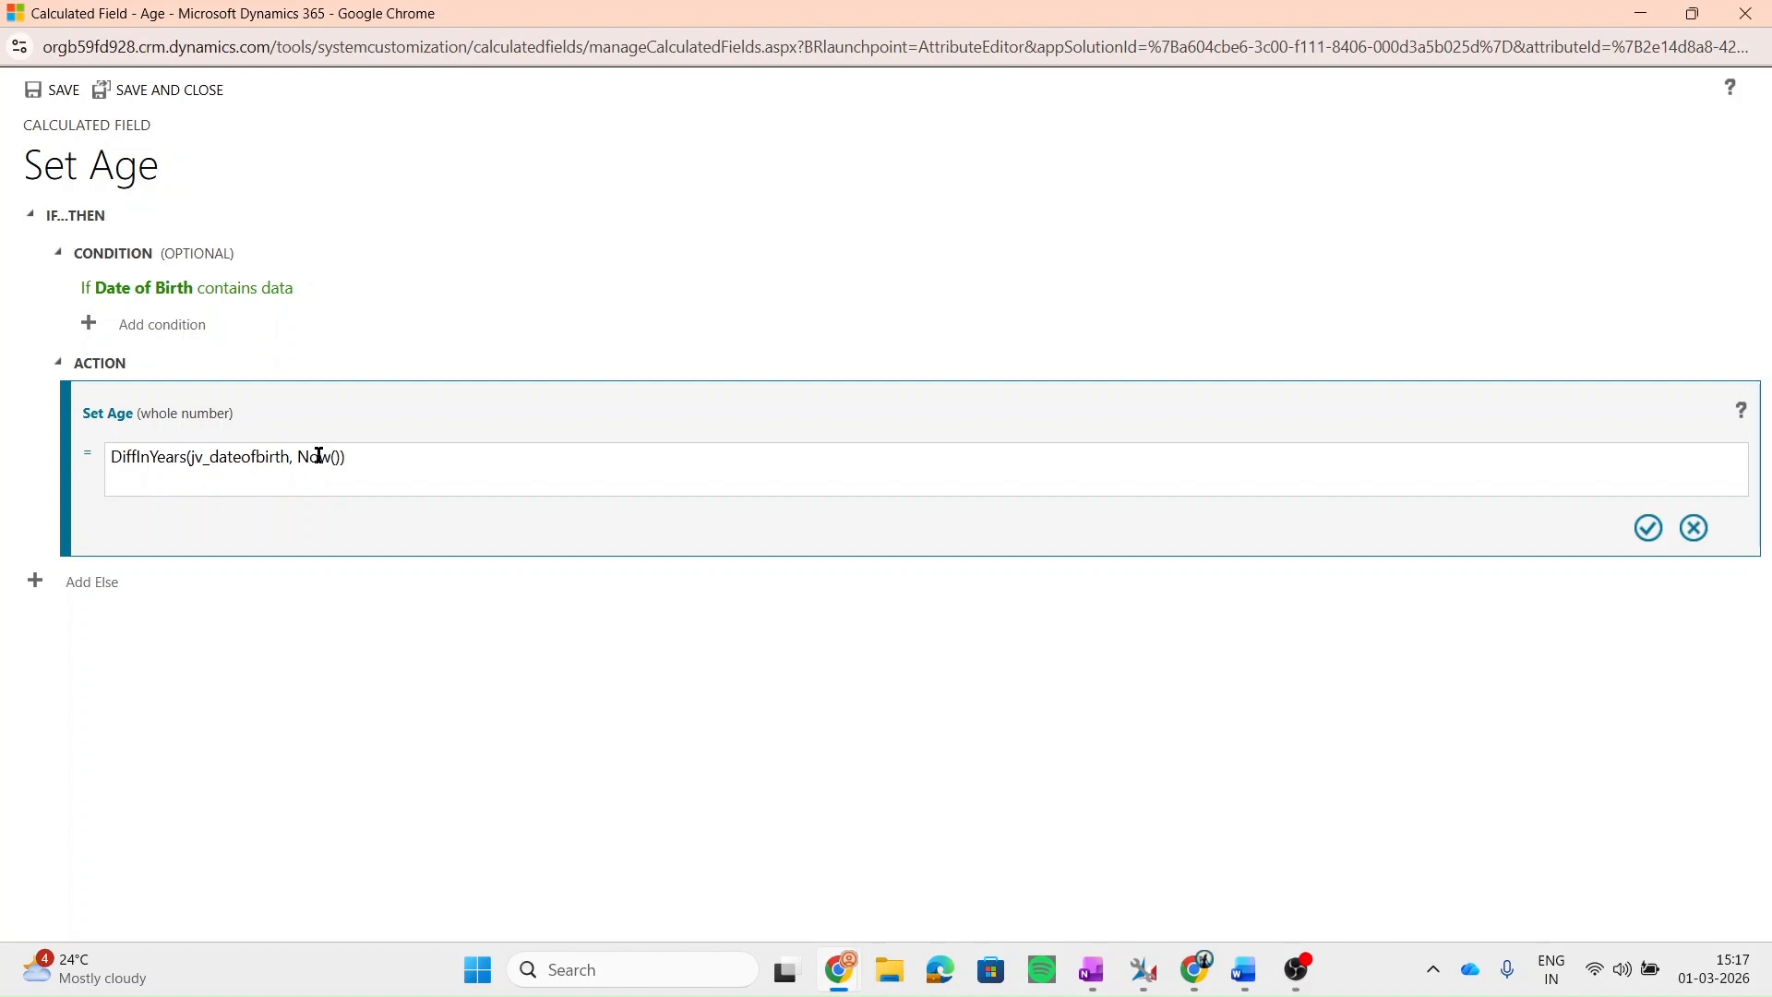
pyautogui.hotkey('ctrl', 'a')
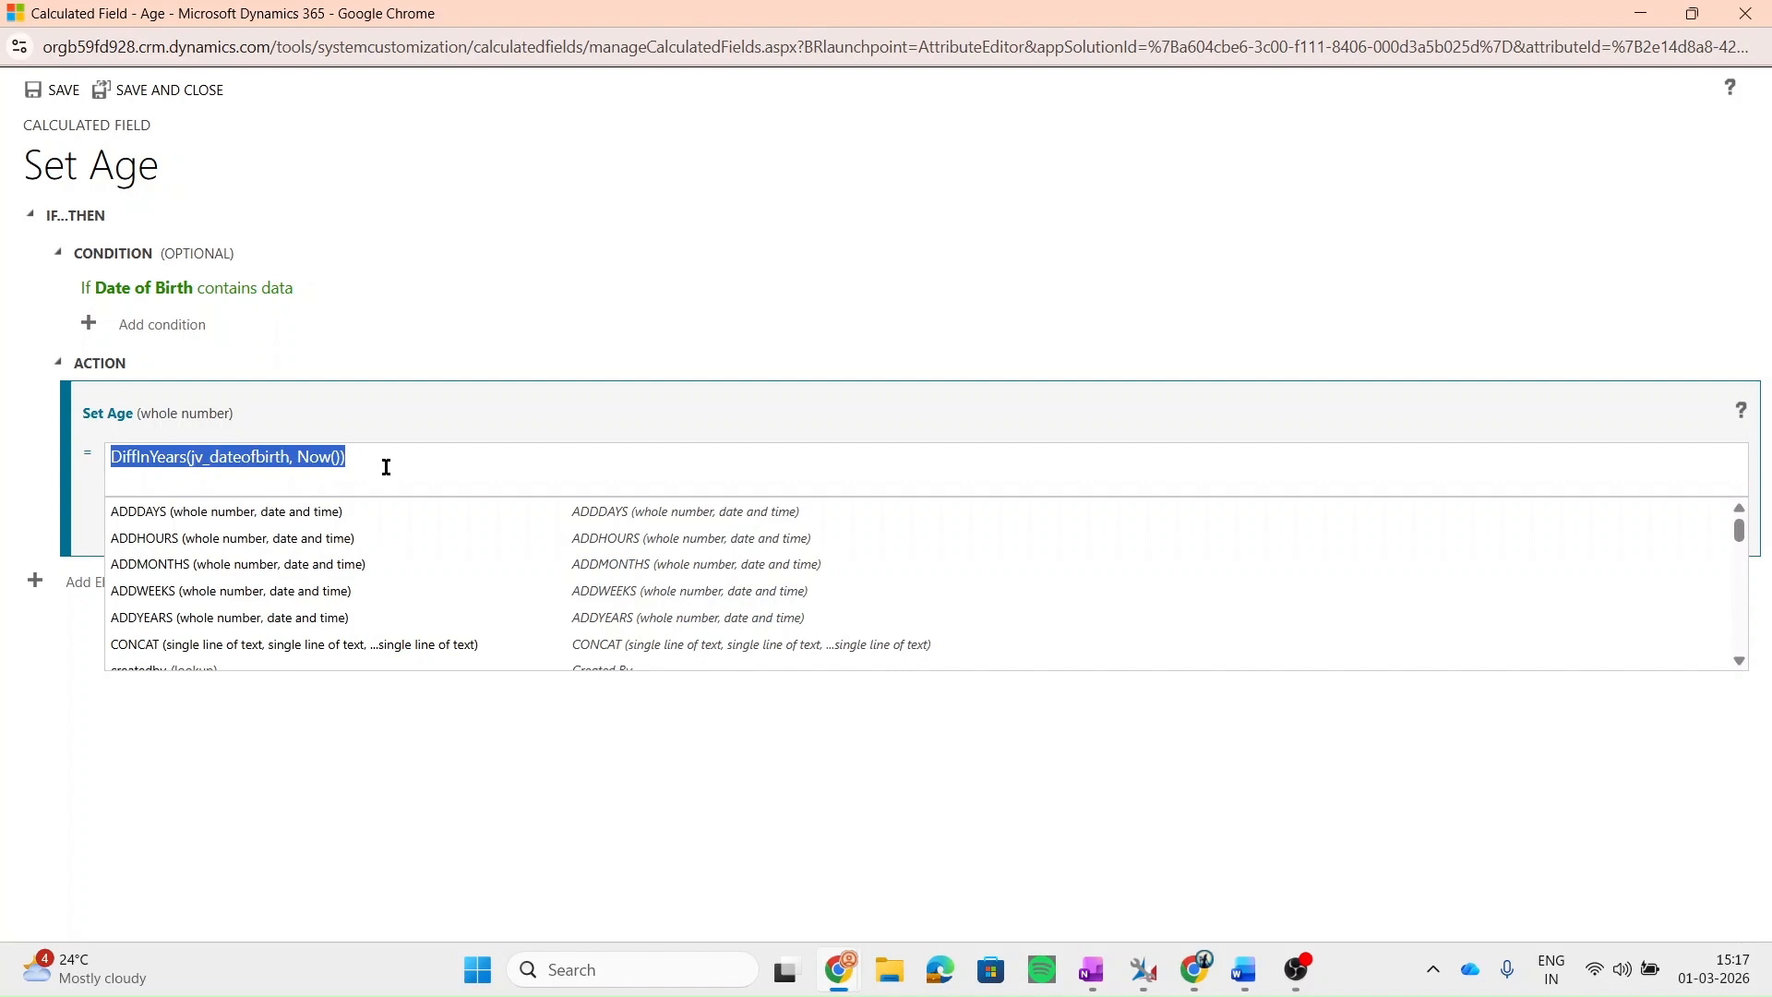
pyautogui.press('BackSpace')
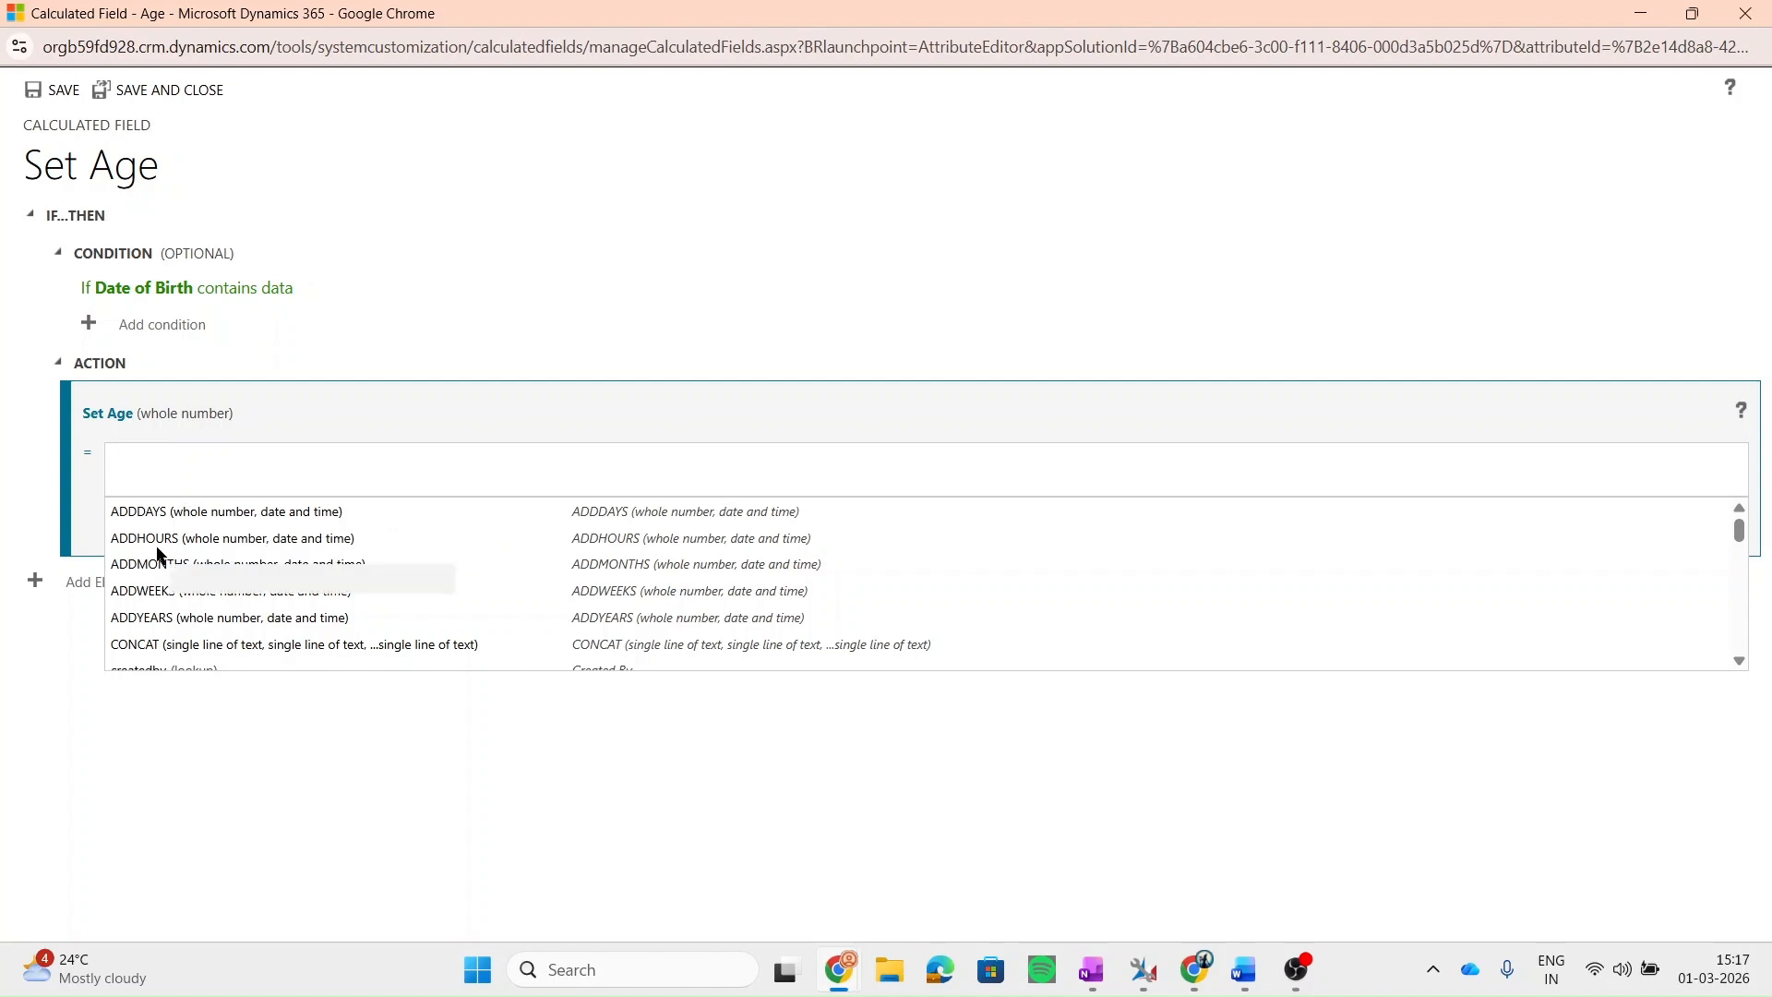
# - Examine the suggested functions and Employee columns available for the Age formula, including the date-difference functions
pyautogui.scroll(-1, 159, 554)
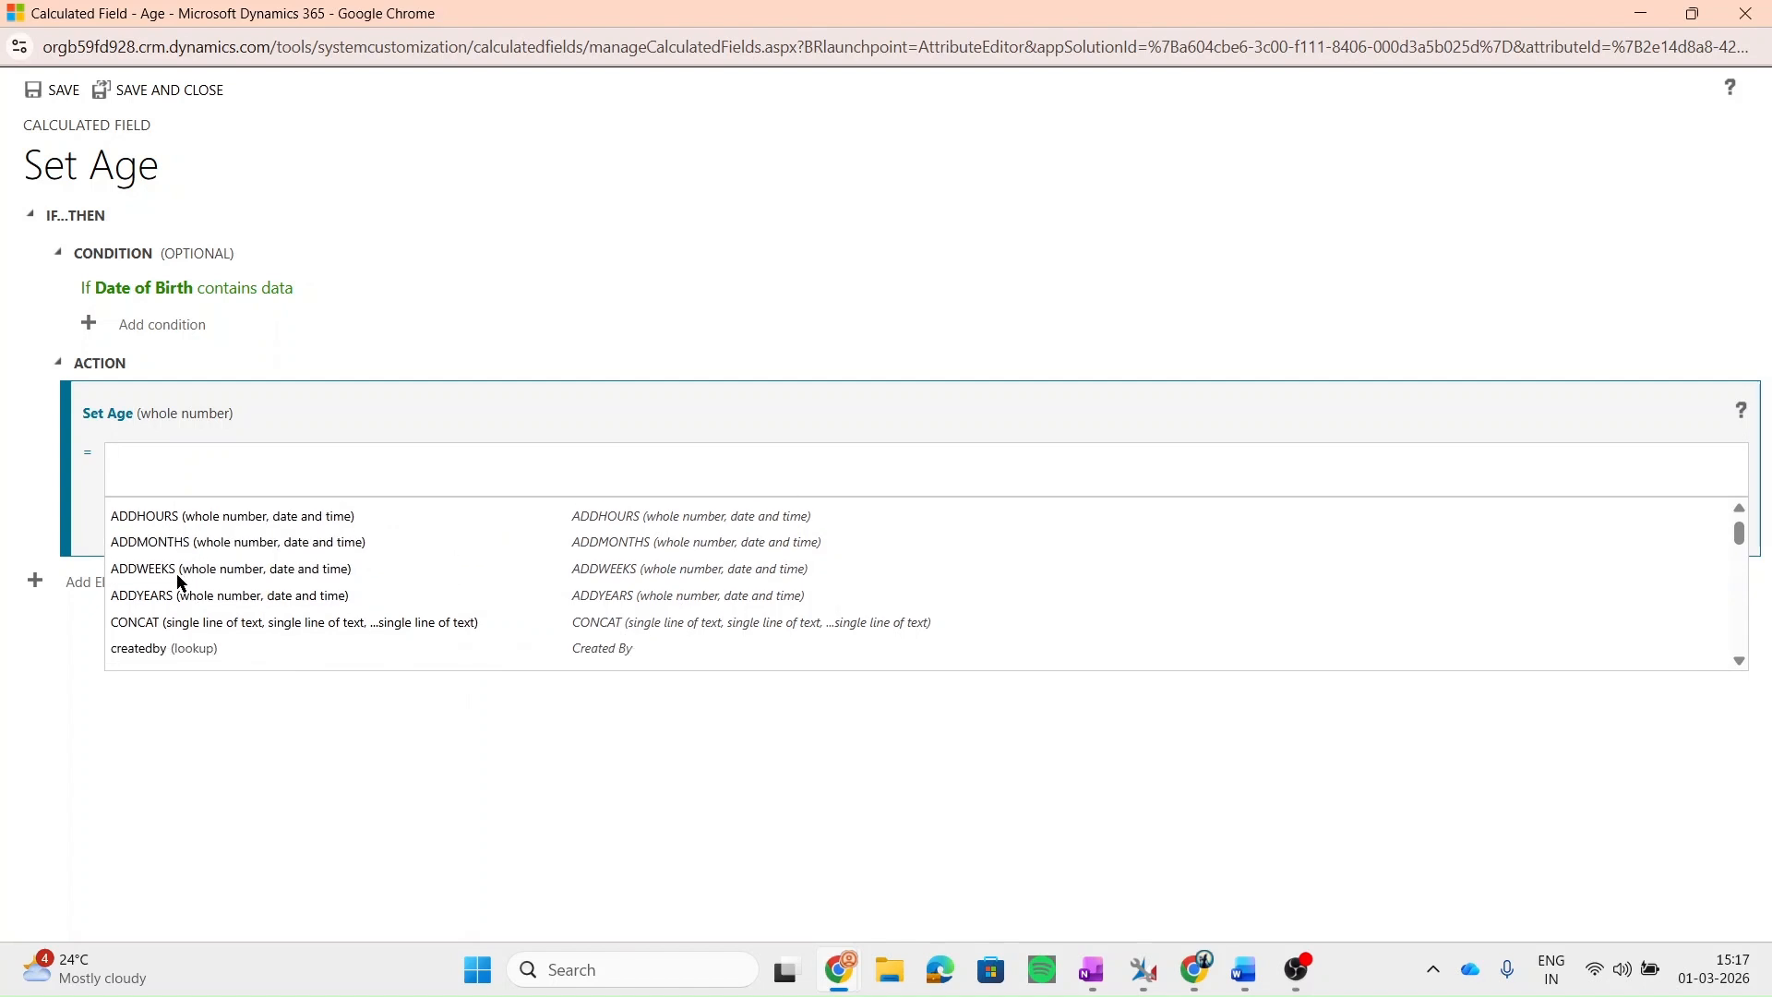
pyautogui.scroll(-1, 177, 585)
pyautogui.scroll(-1, 154, 611)
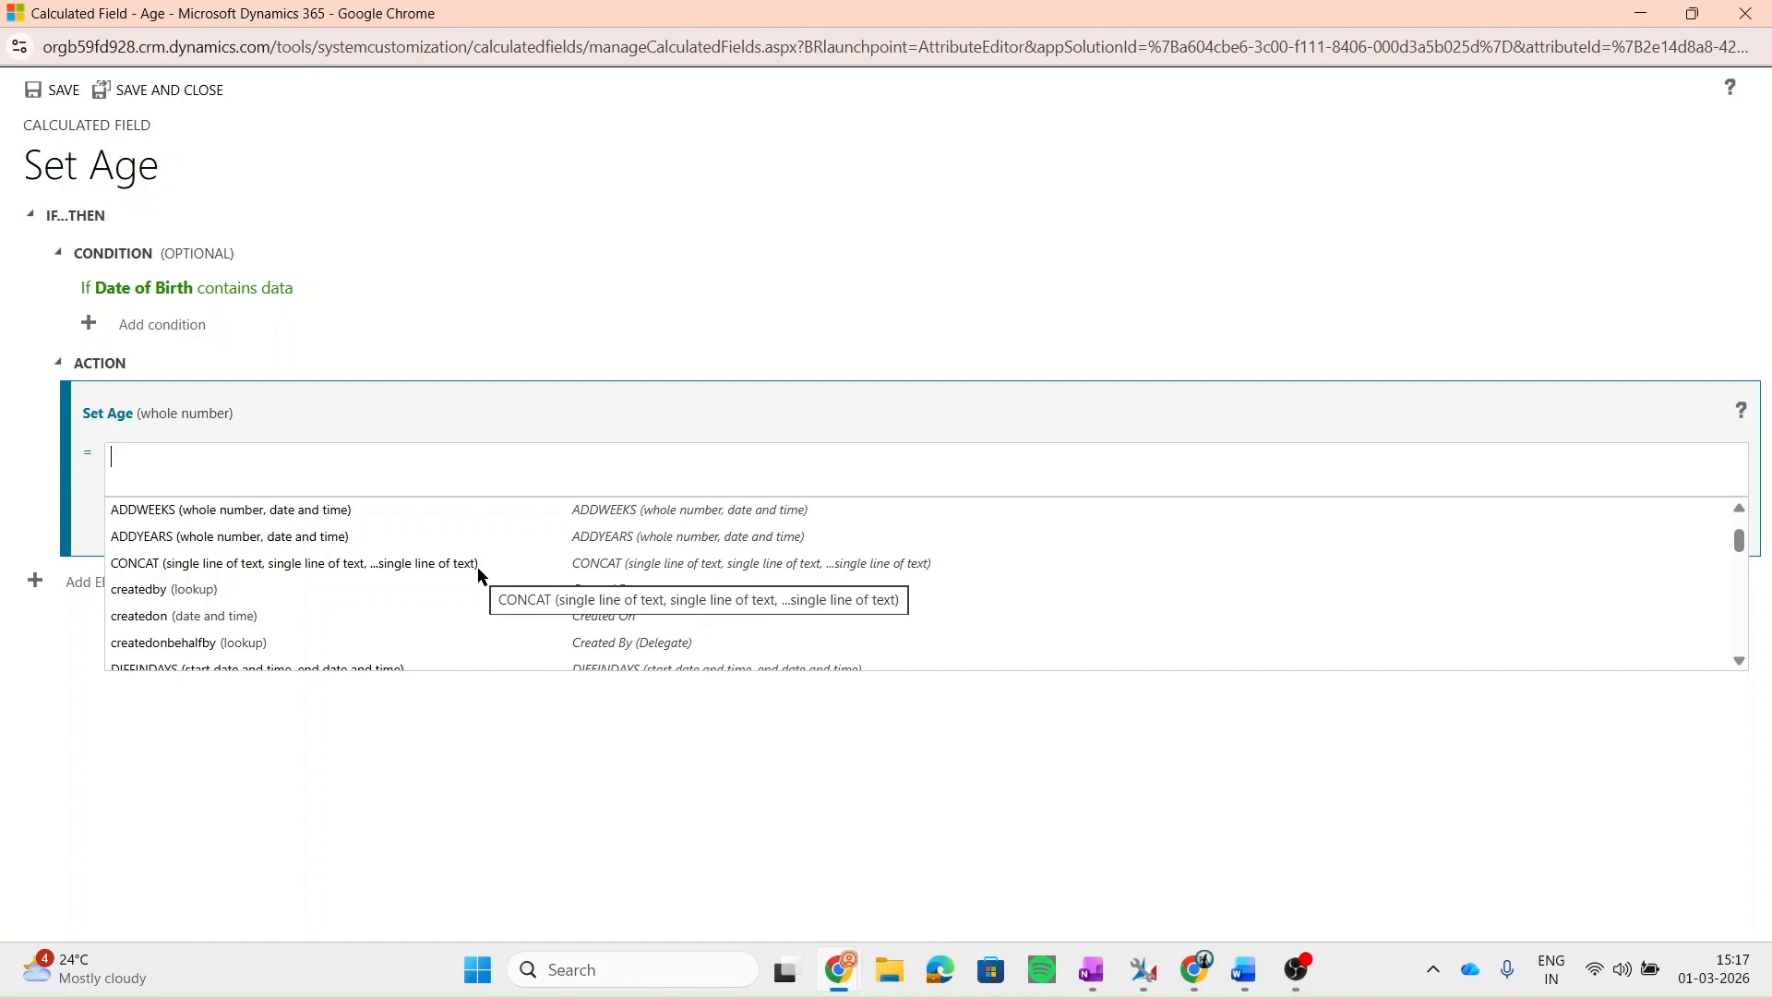
pyautogui.scroll(-3, 478, 569)
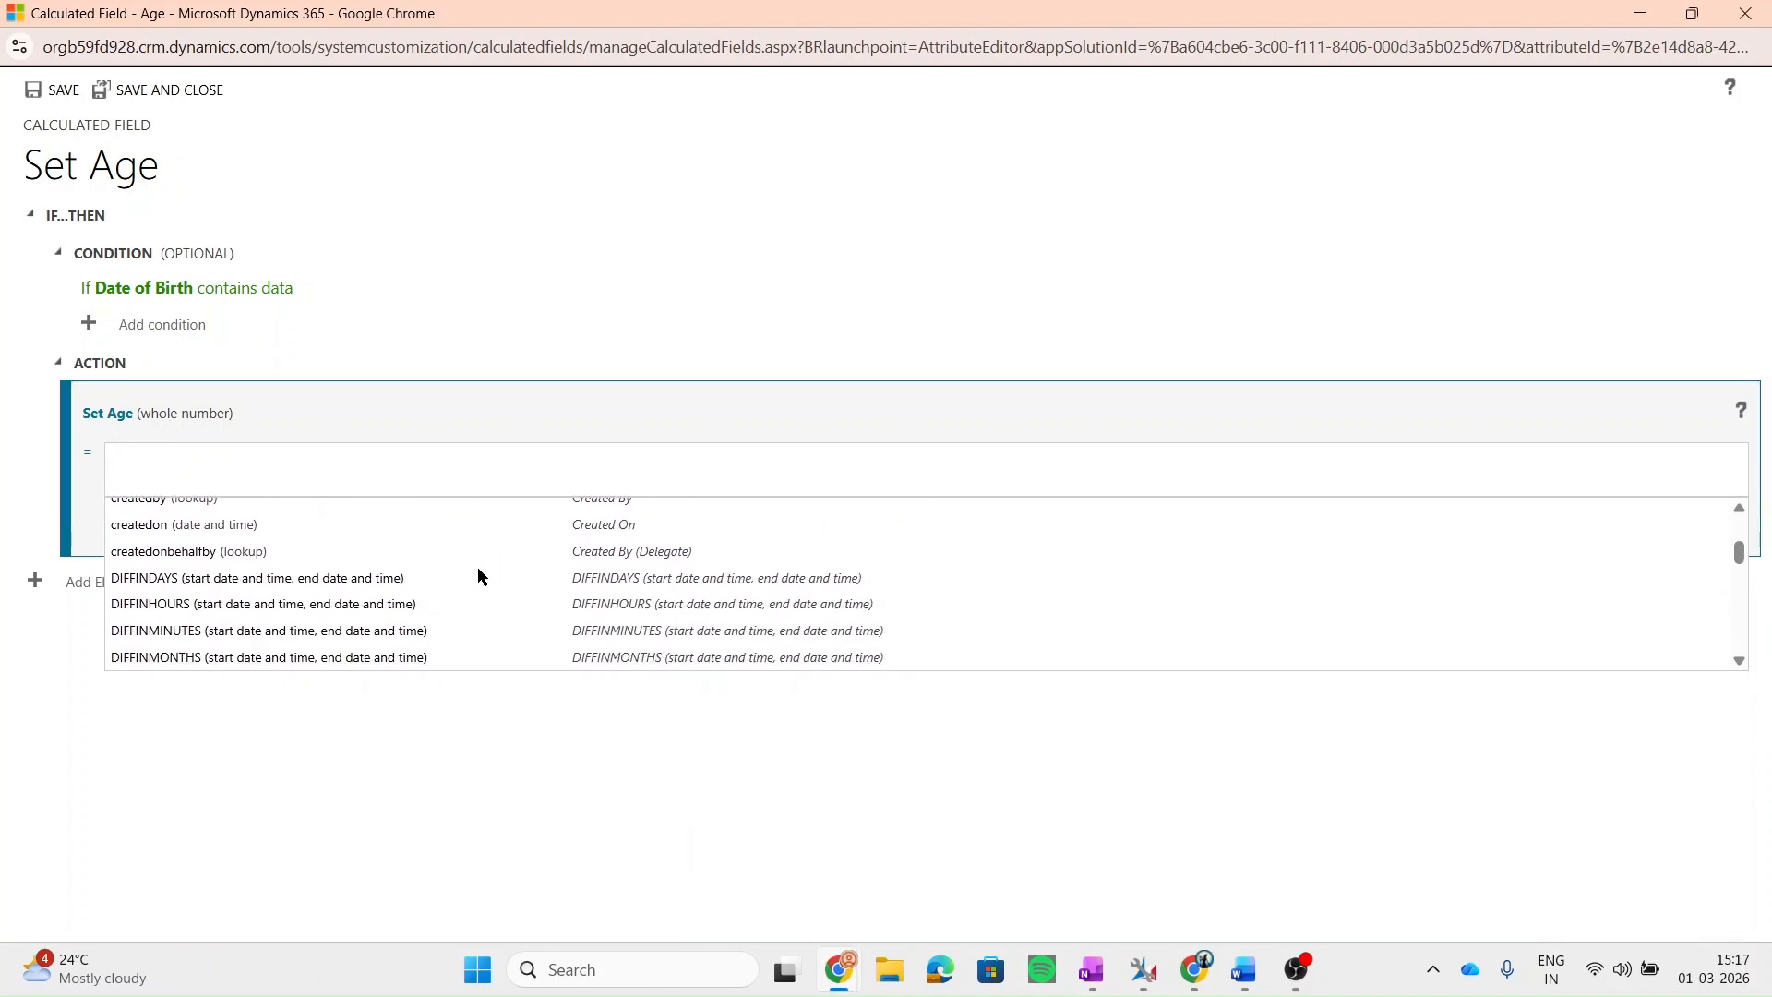
pyautogui.scroll(-1, 478, 575)
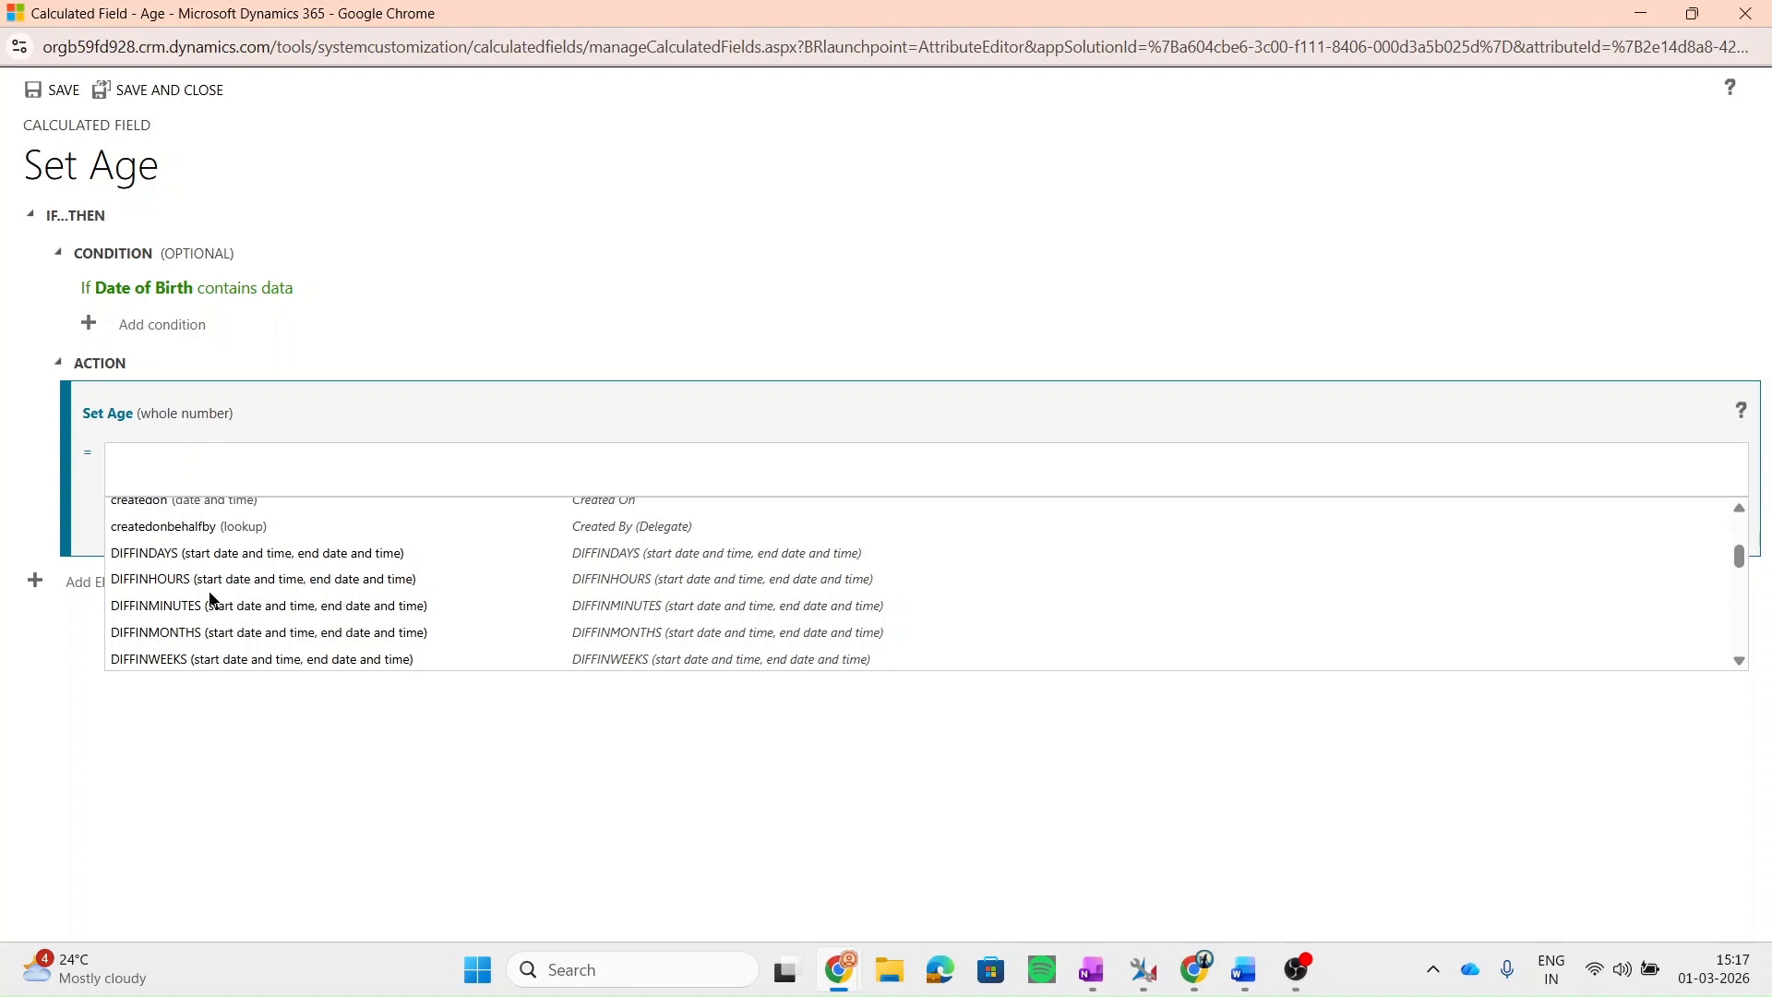
pyautogui.scroll(-1, 214, 616)
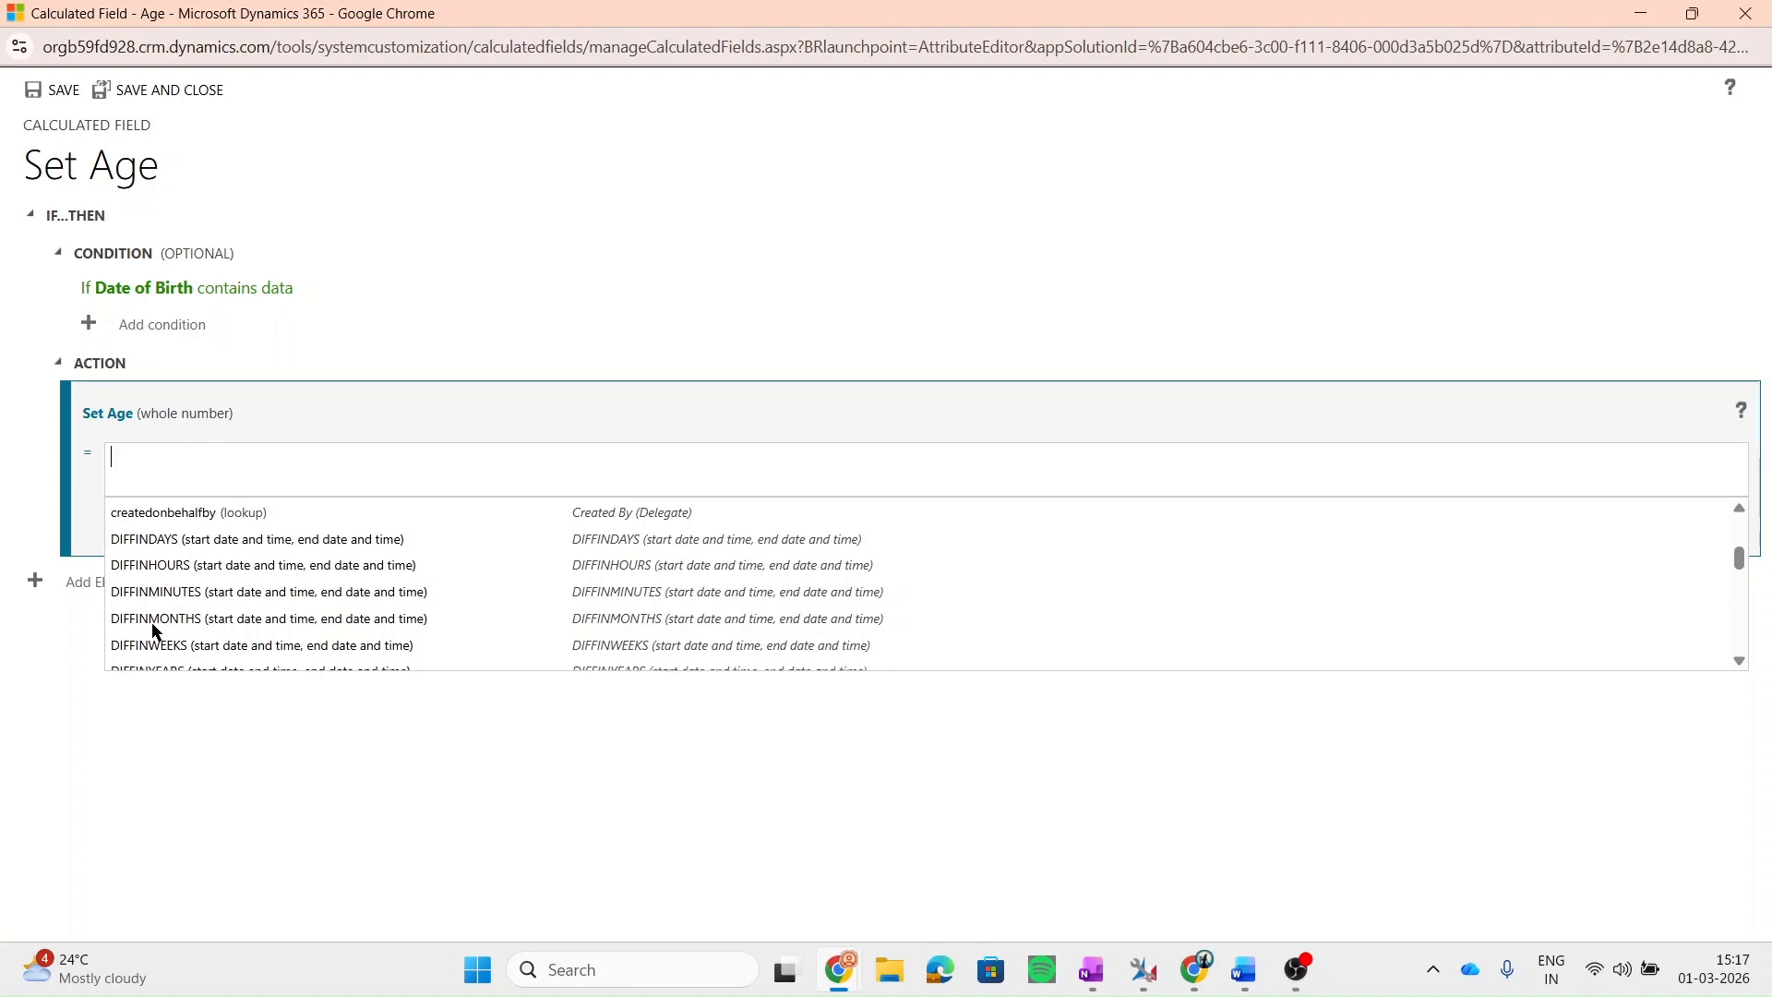
pyautogui.scroll(-1, 154, 631)
pyautogui.scroll(-1, 119, 649)
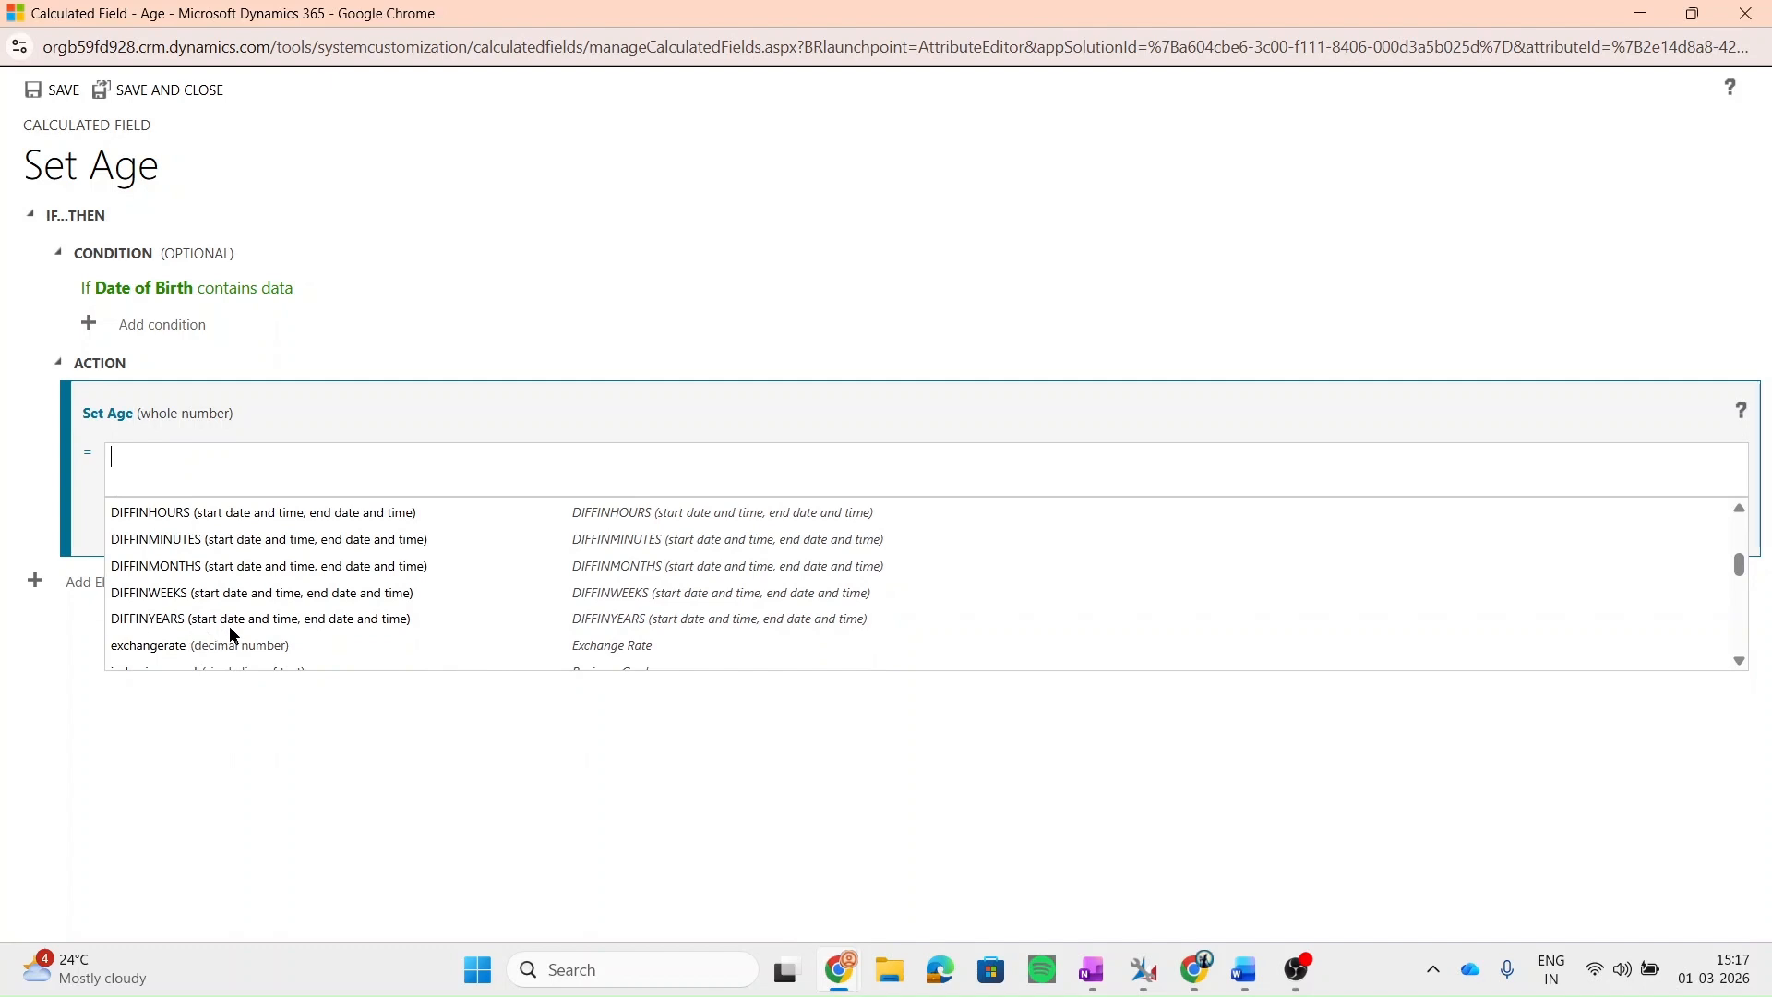
pyautogui.scroll(-3, 233, 635)
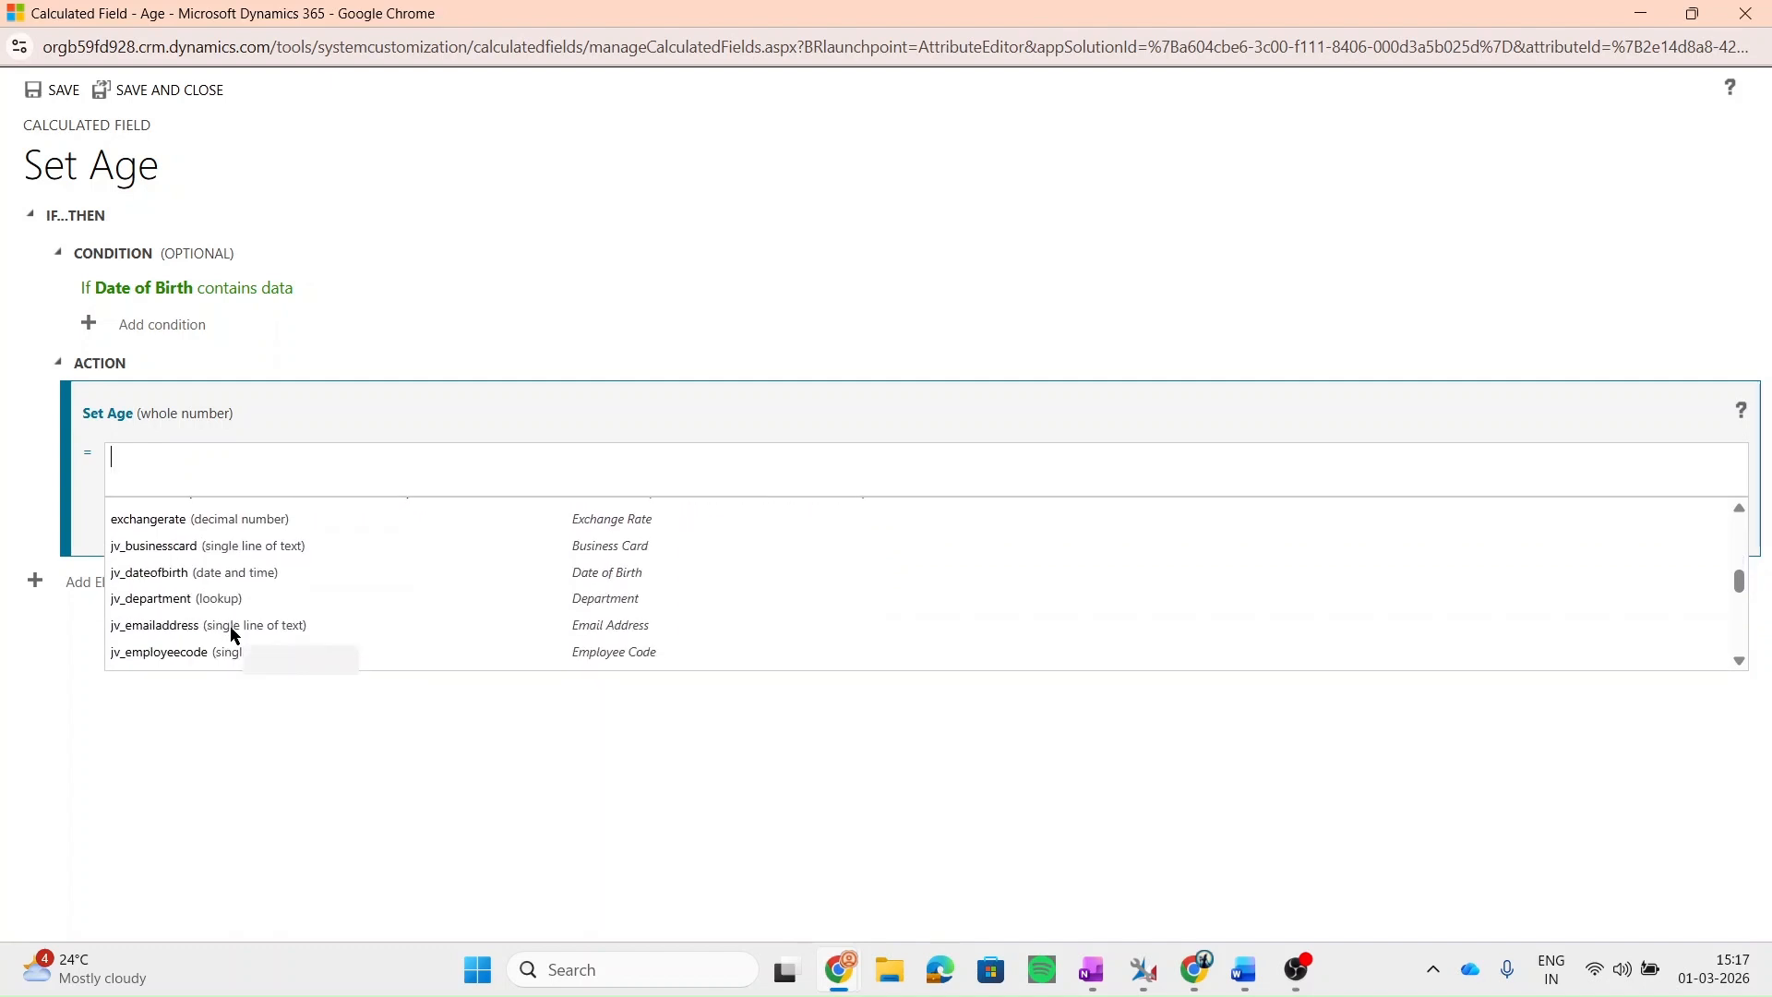
pyautogui.scroll(-5, 233, 635)
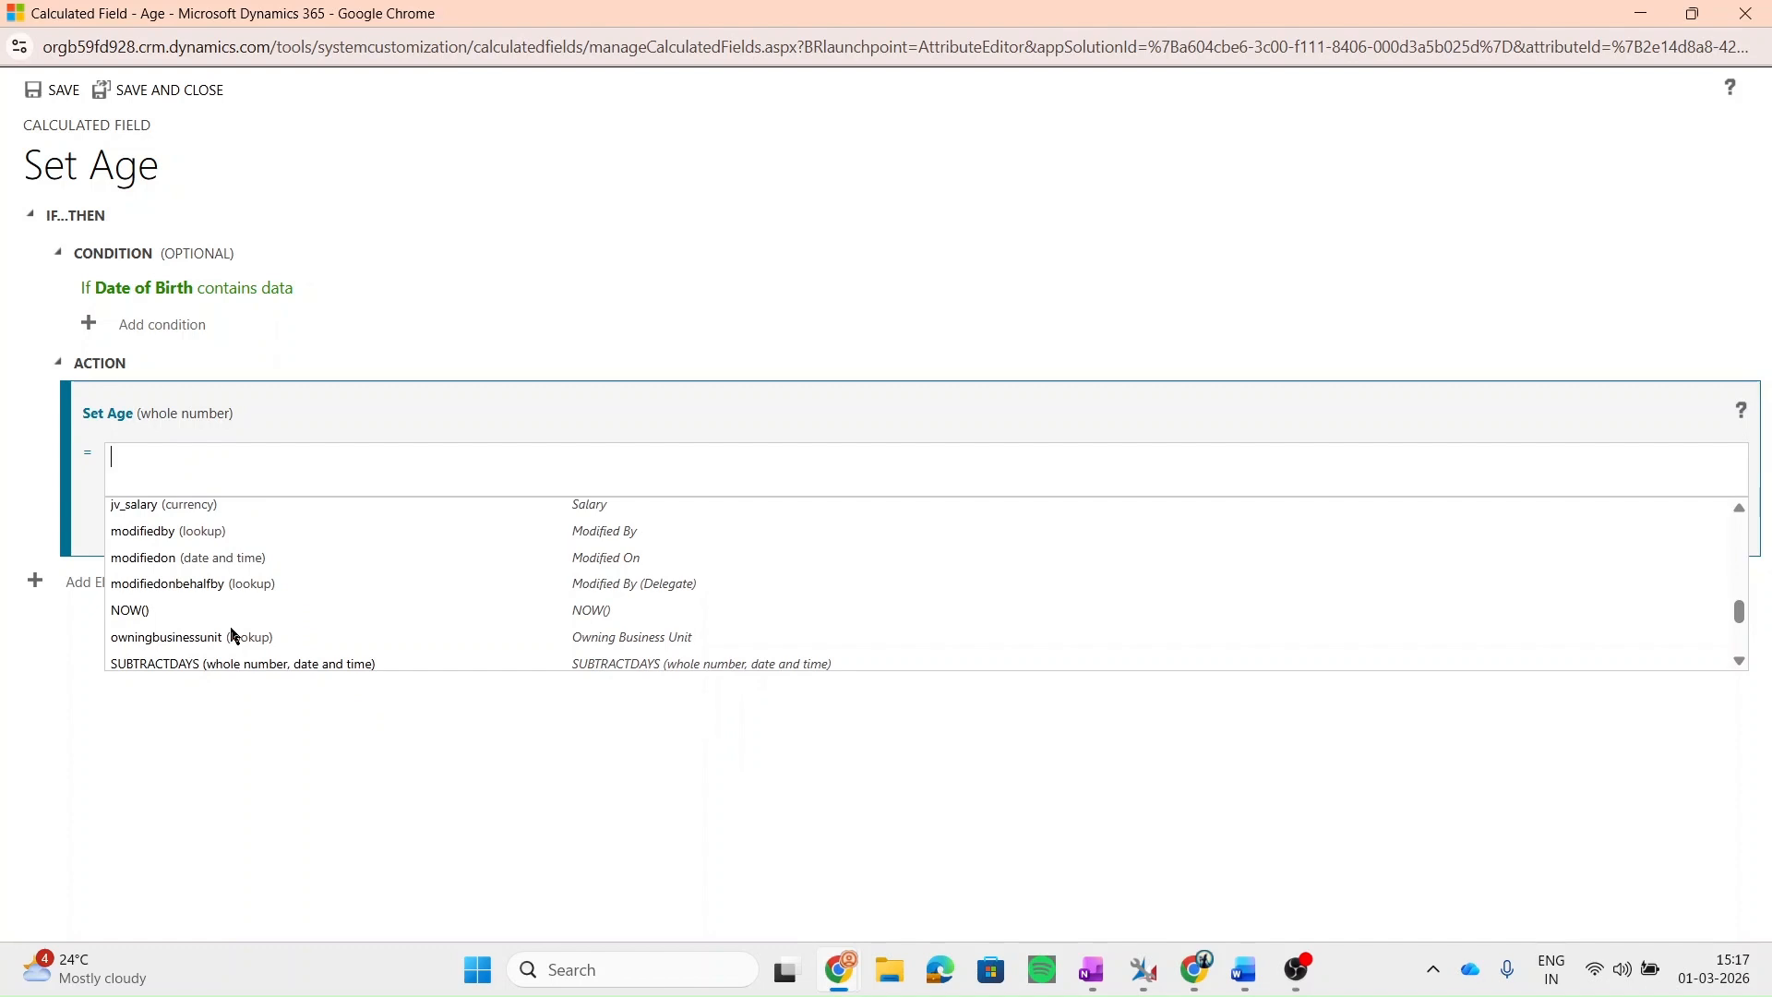
pyautogui.scroll(2, 232, 635)
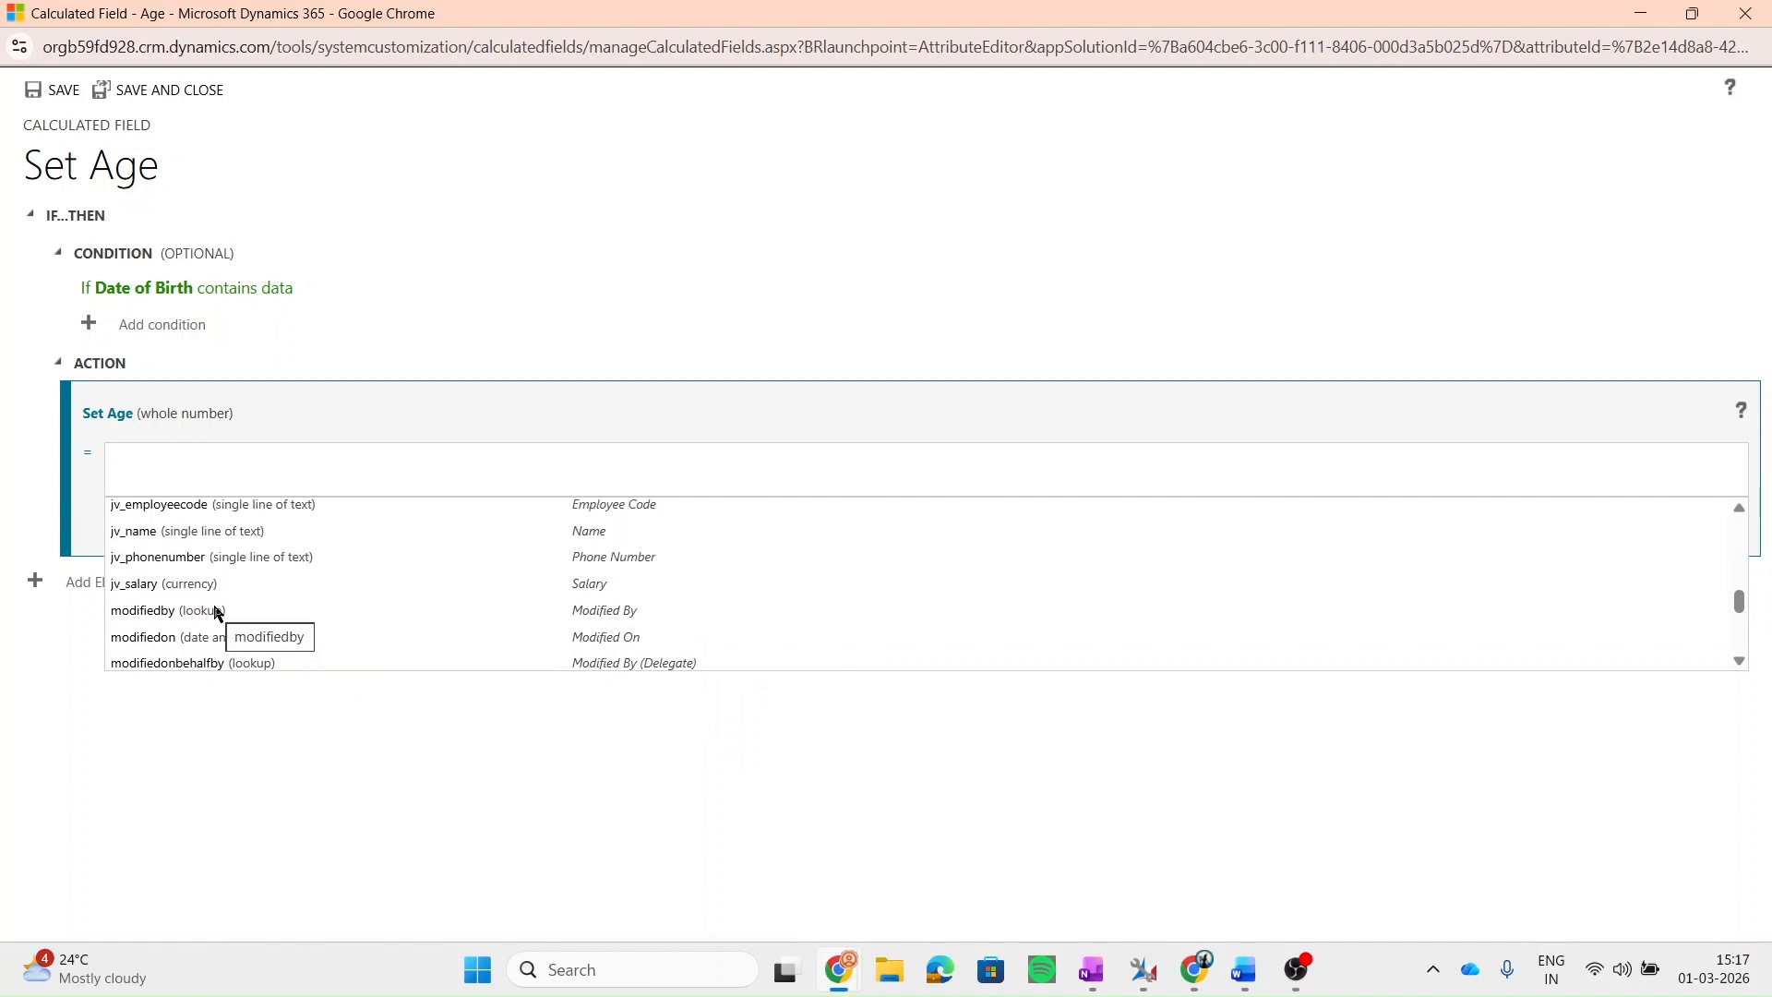
pyautogui.scroll(3, 216, 613)
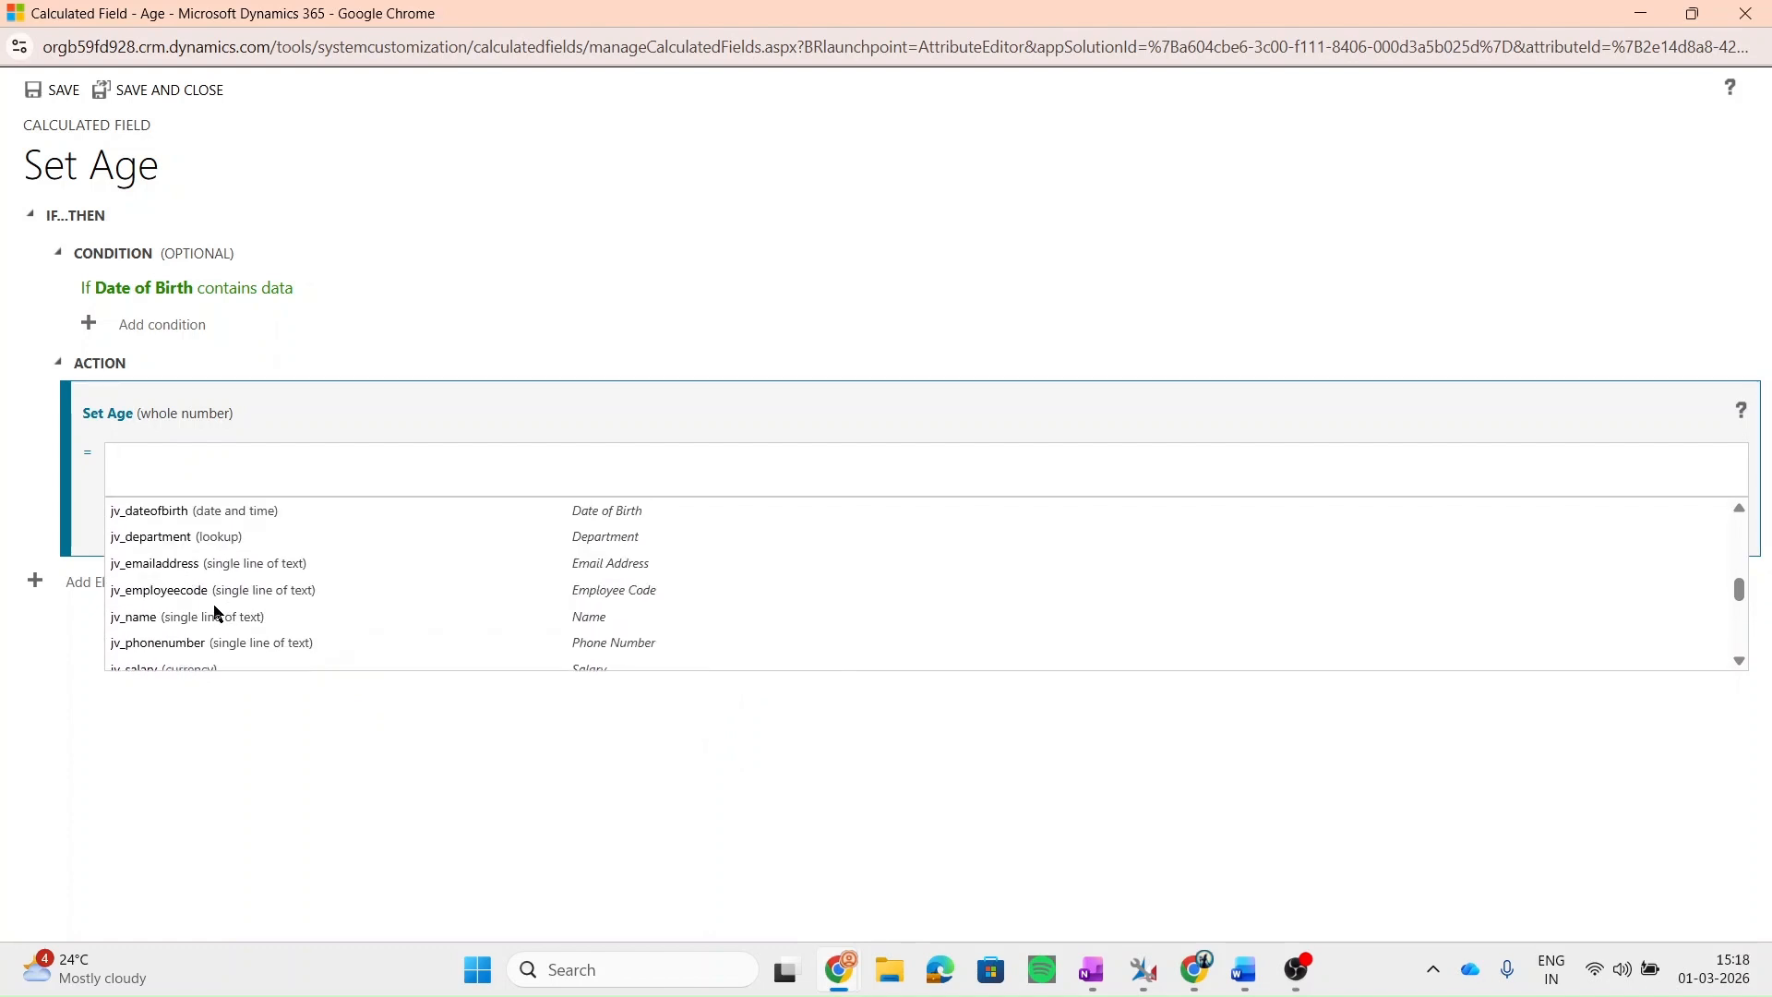
# - Review the remaining column and function suggestions for the Age formula, including the subtract and trim functions, and set it to 58 * 3
pyautogui.scroll(-3, 147, 600)
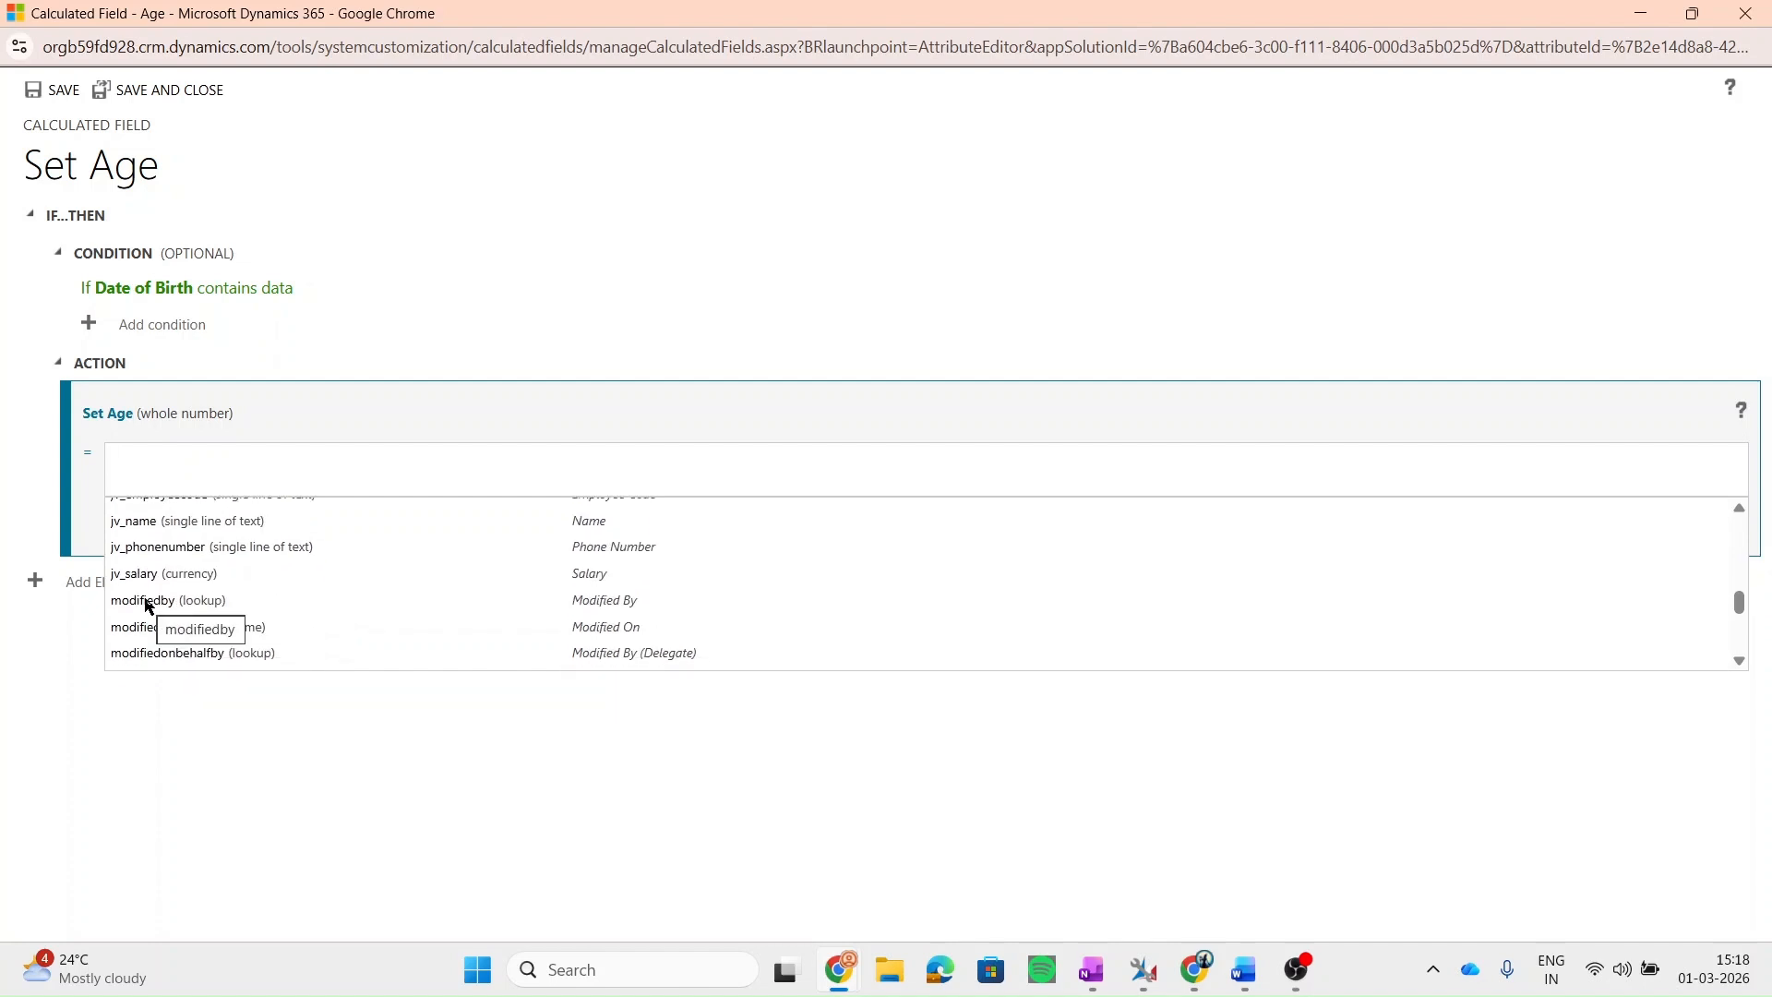
pyautogui.scroll(-3, 148, 607)
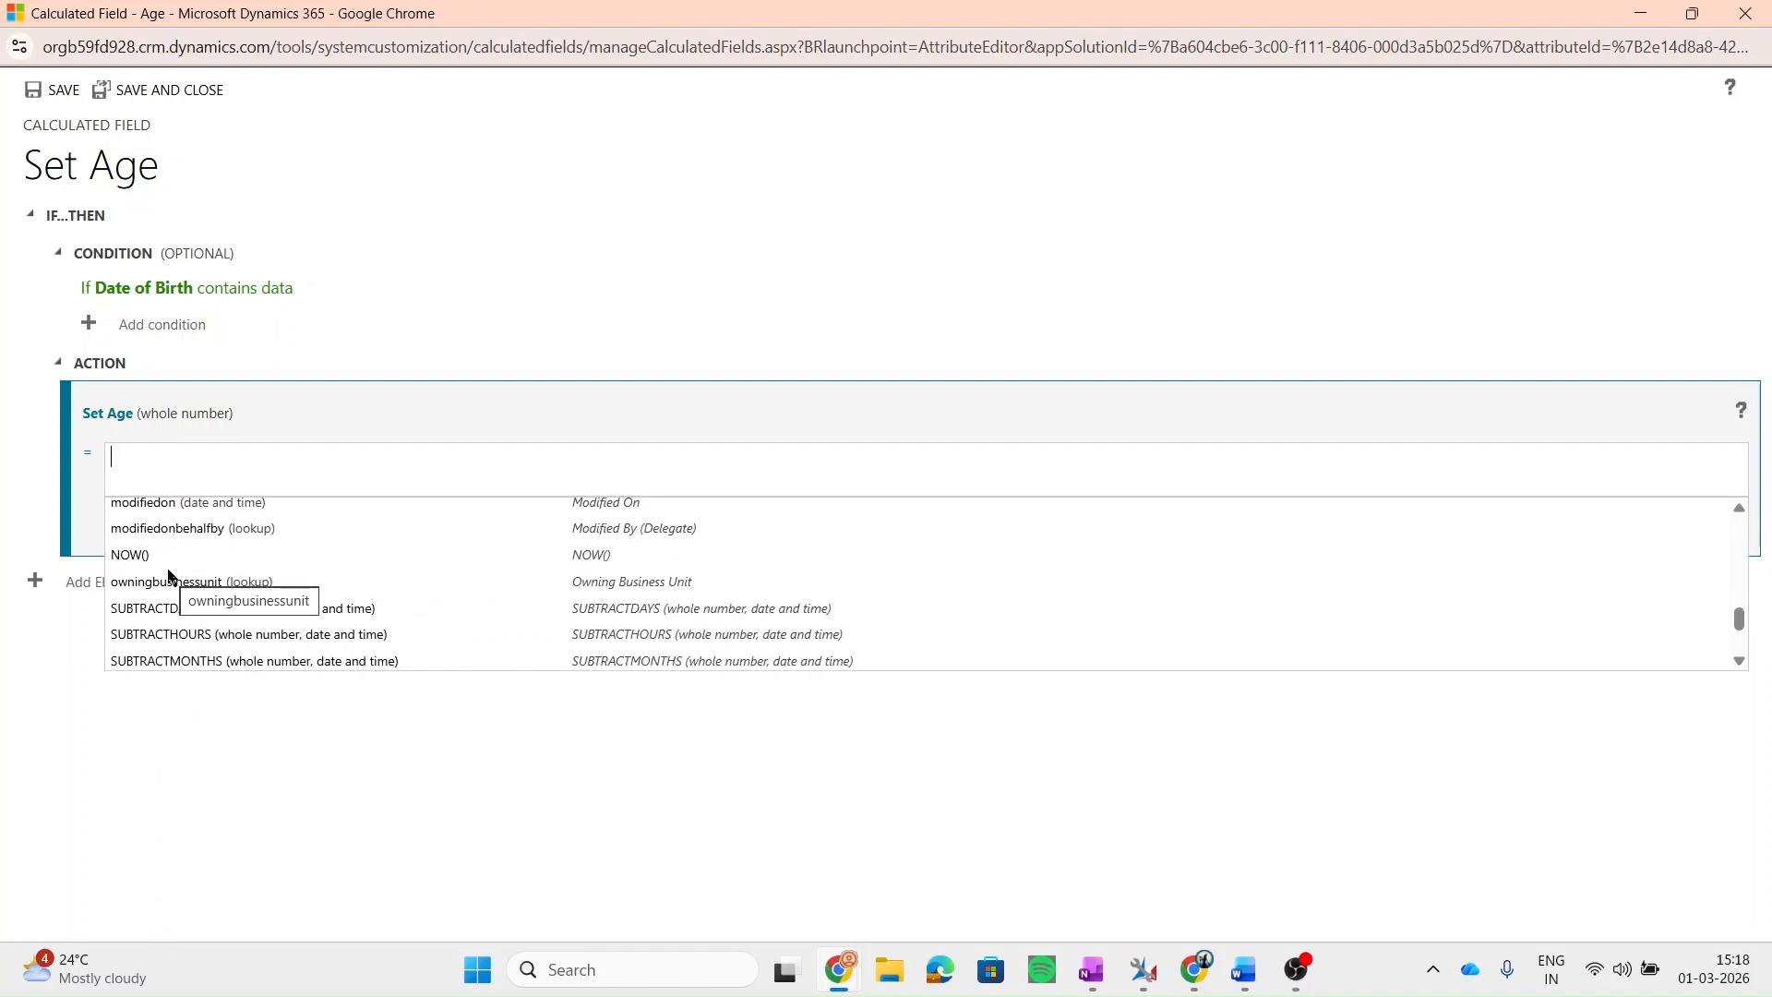
pyautogui.scroll(-1, 171, 579)
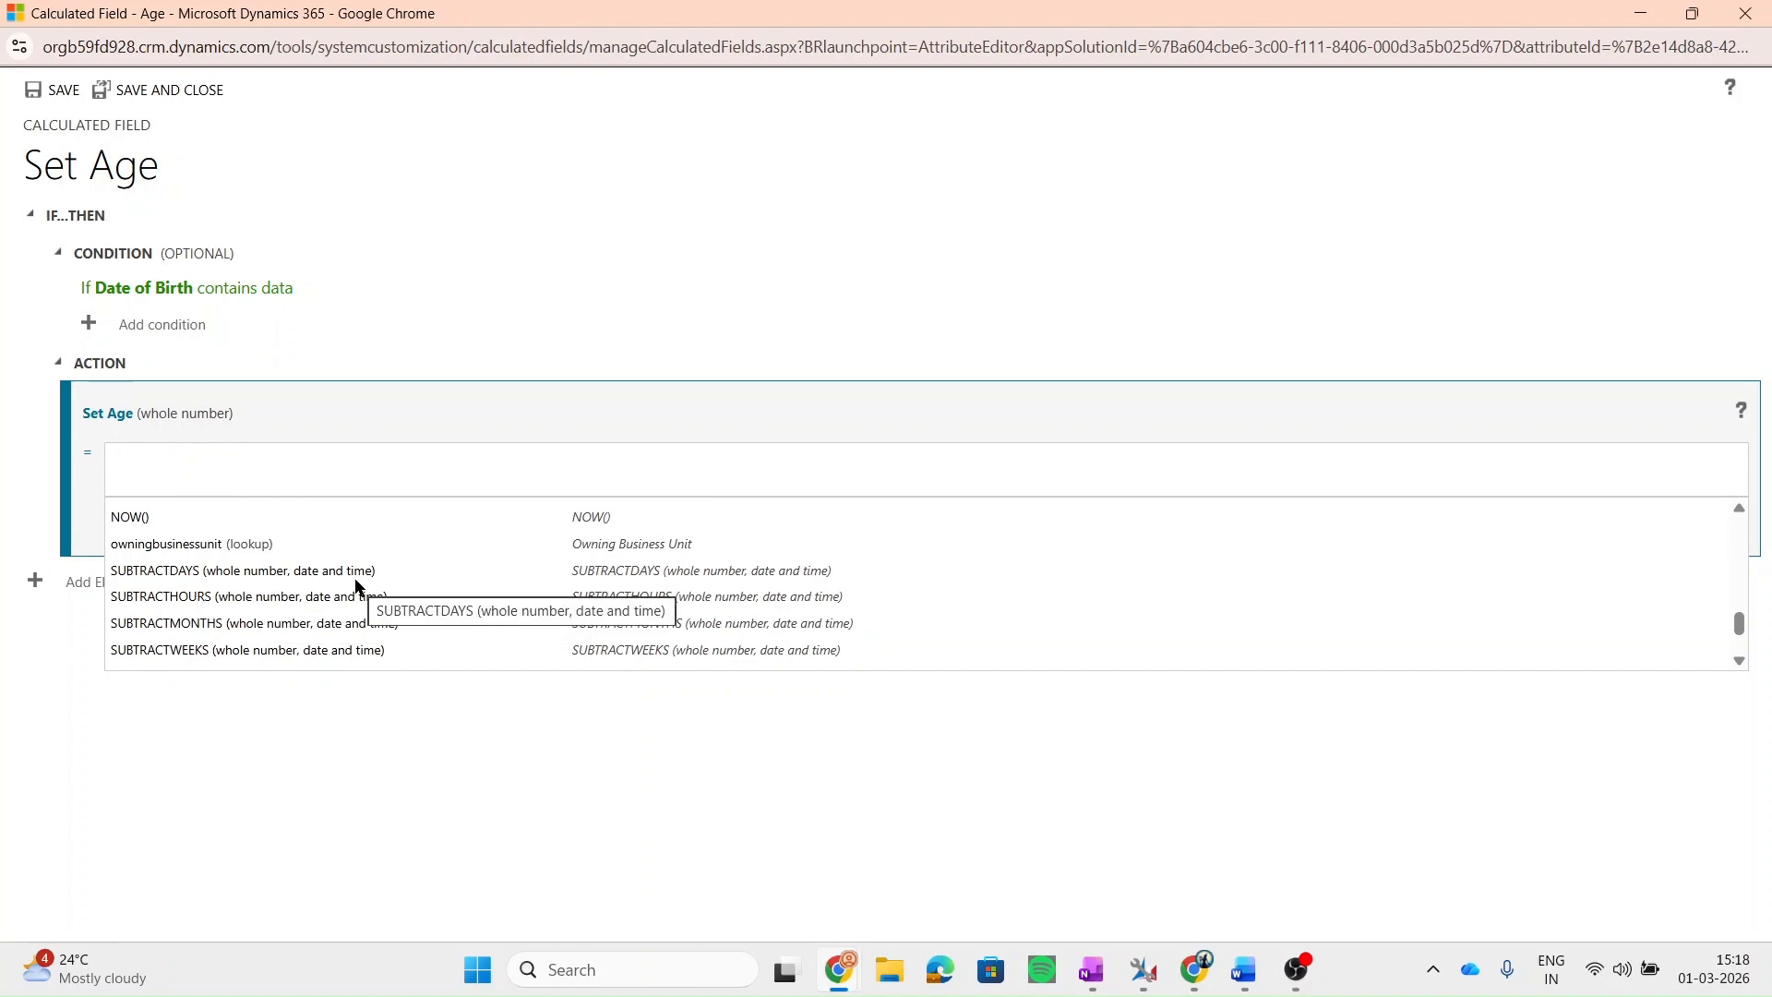
pyautogui.scroll(-3, 358, 587)
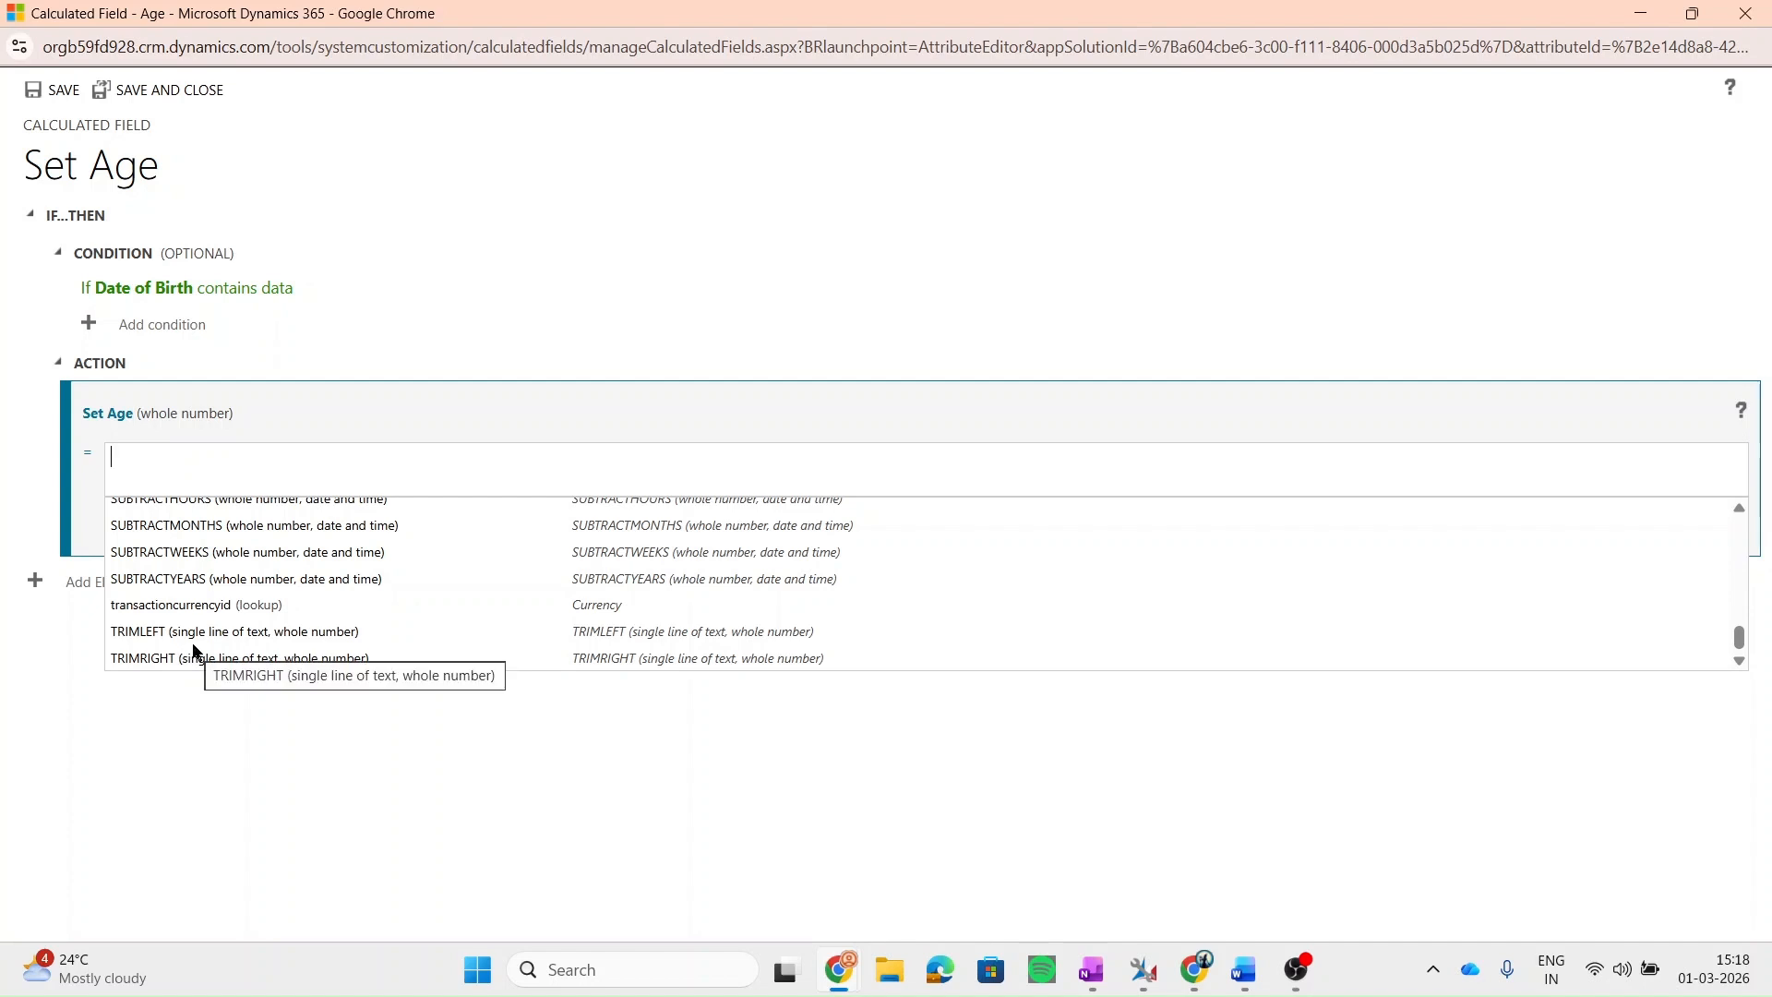
pyautogui.scroll(15, 194, 652)
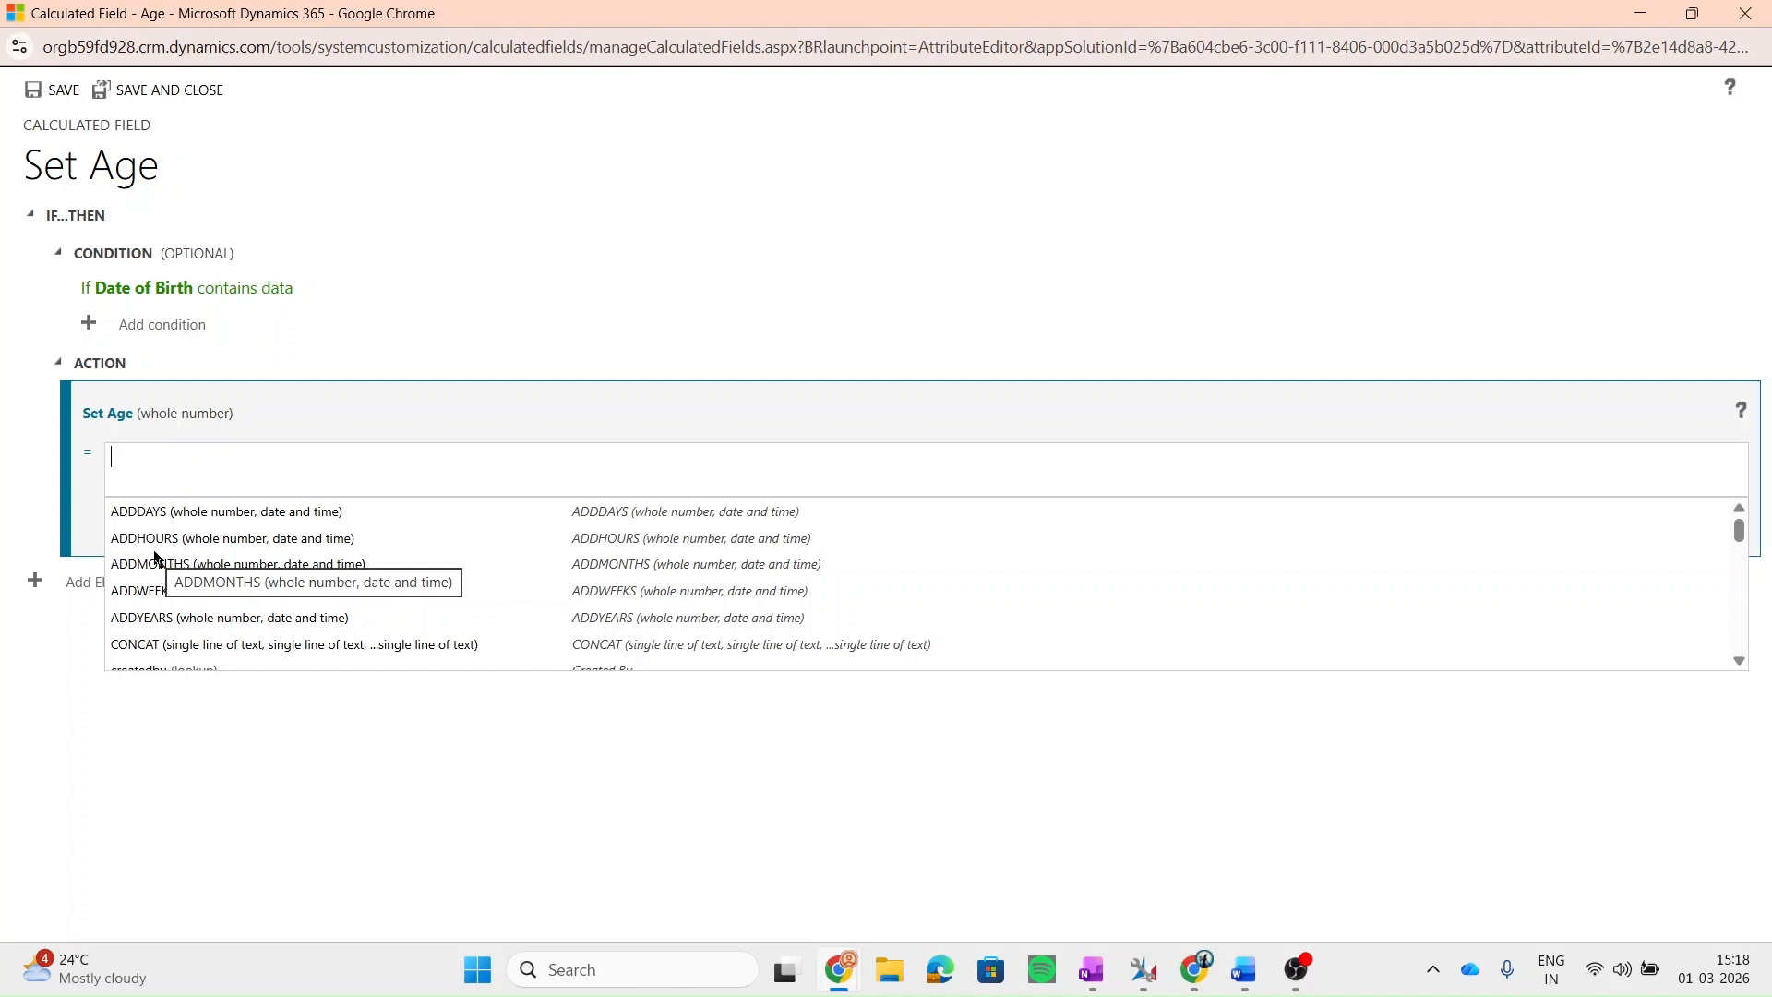
pyautogui.write('58 * 3')
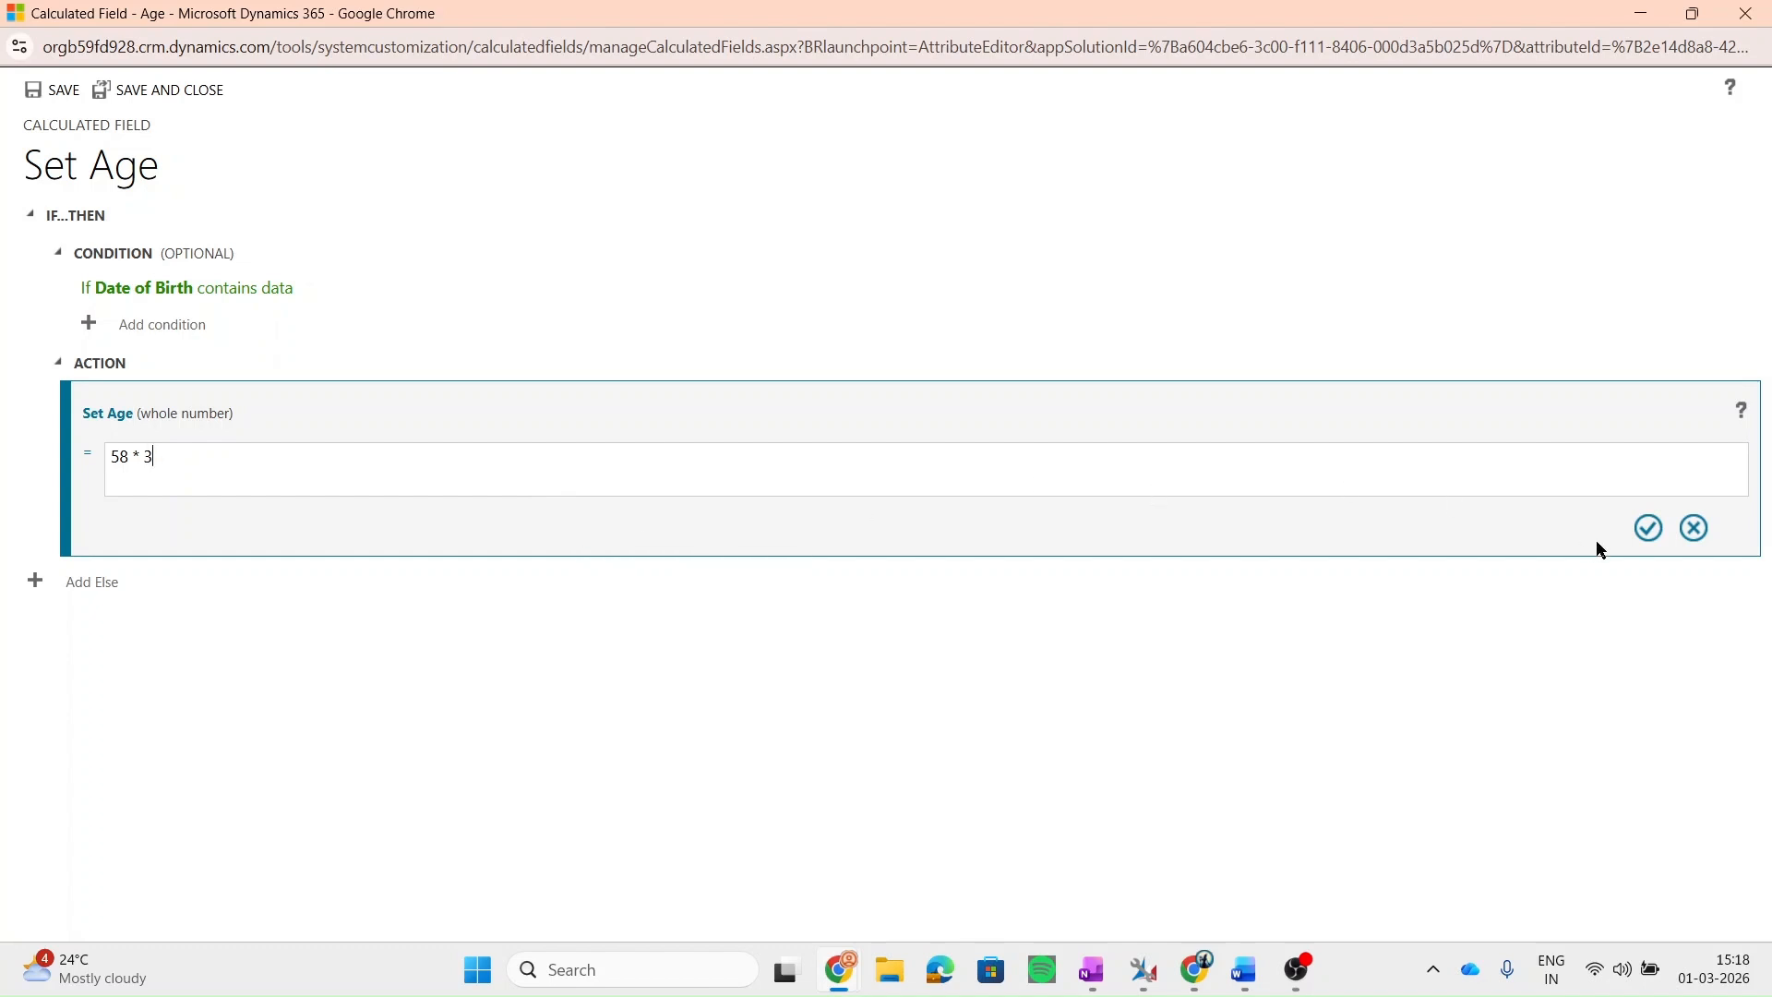
pyautogui.click(1652, 530)
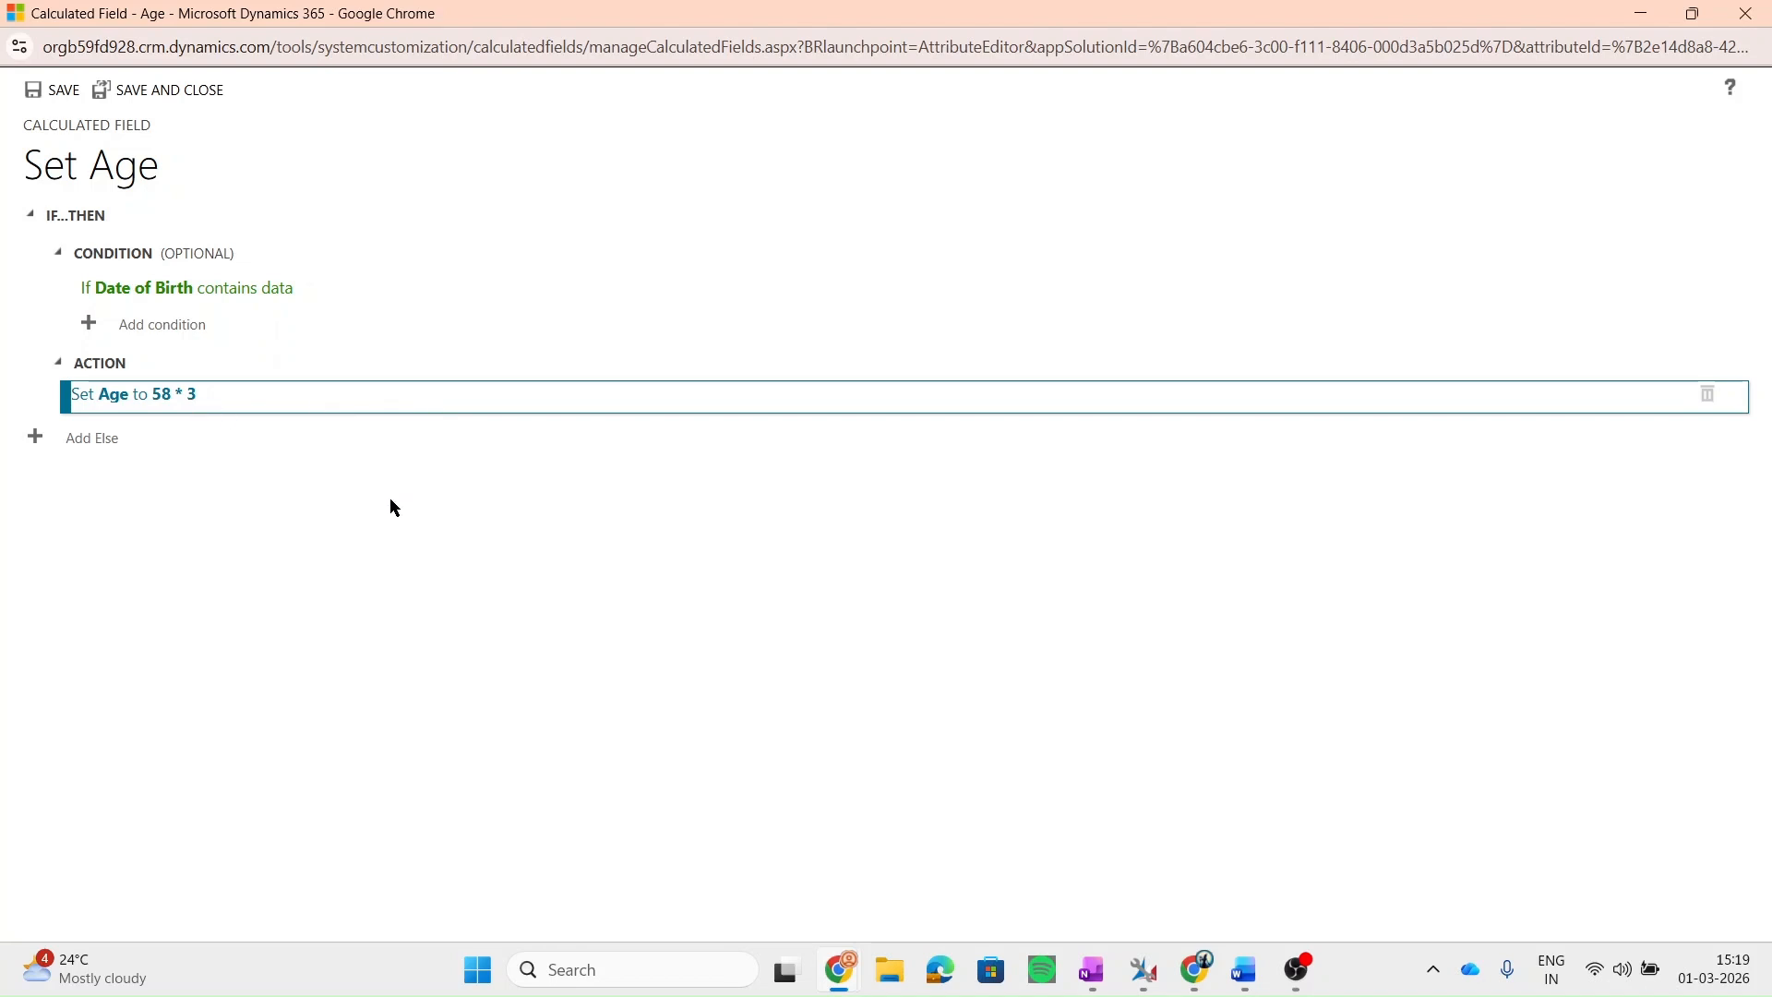
# - Replace the Age action's formula with 78 + 23 and accept it
pyautogui.click(172, 397)
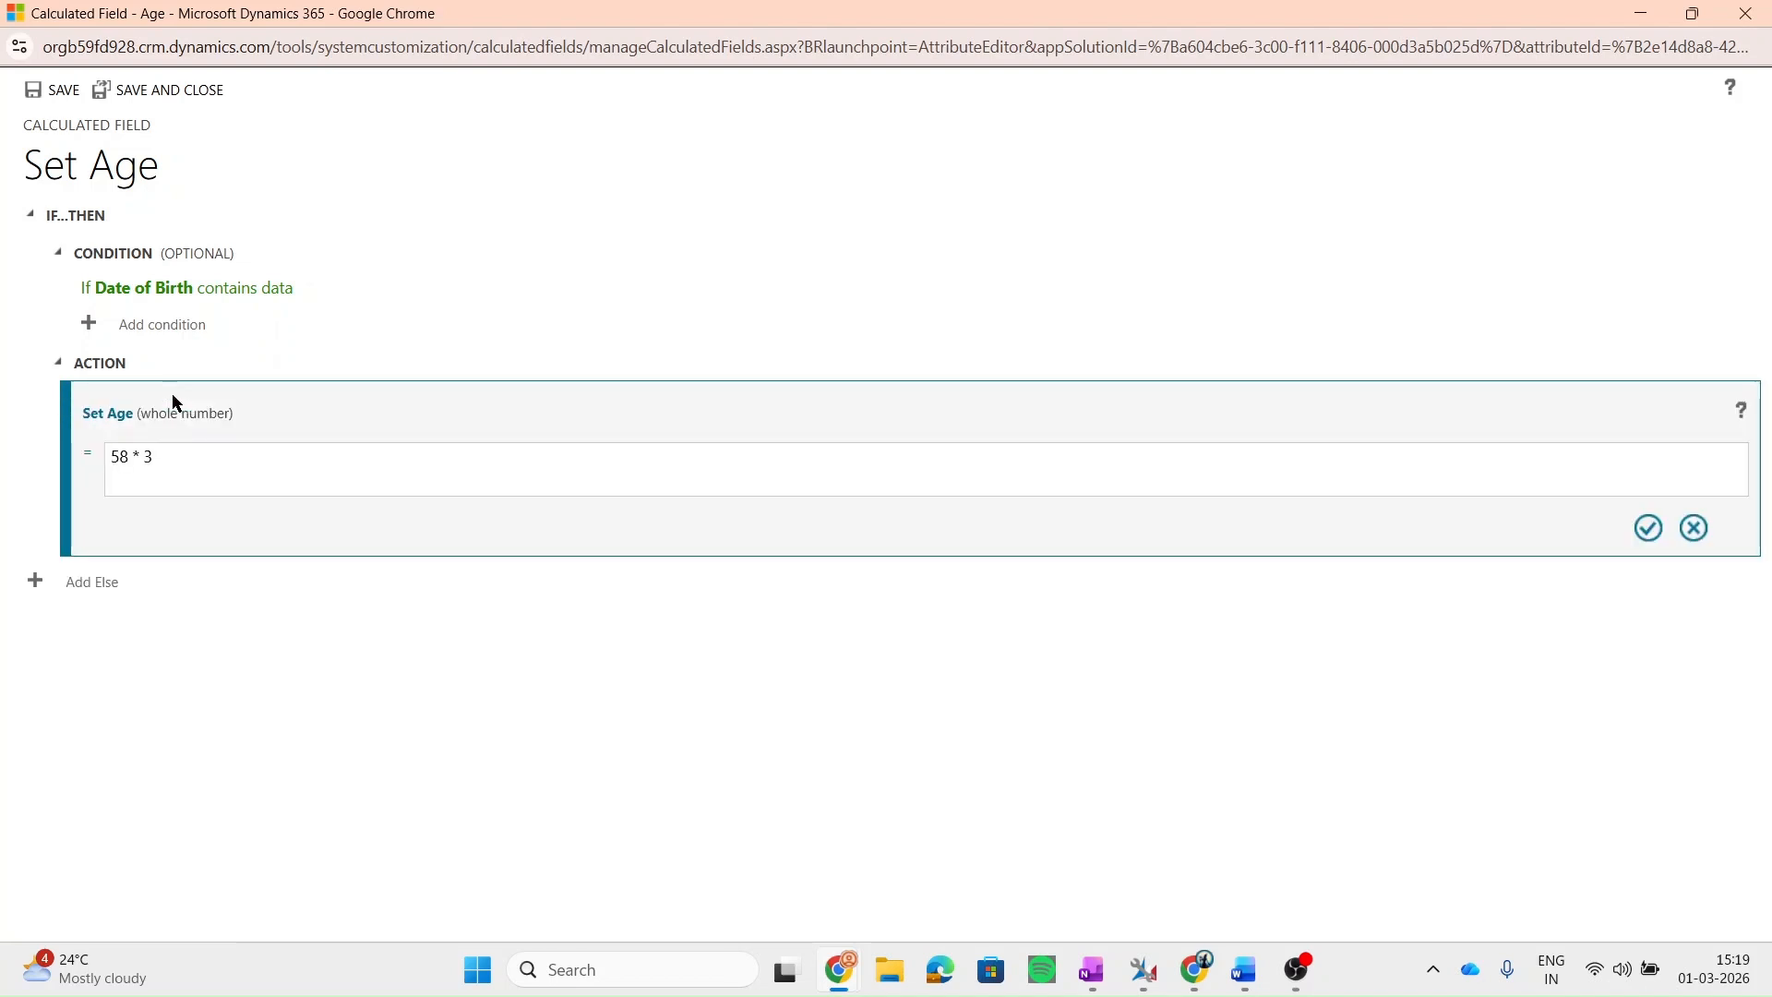
pyautogui.press('BackSpace')
pyautogui.press('BackSpace')
pyautogui.press('BackSpace')
pyautogui.press('BackSpace')
pyautogui.press('BackSpace')
pyautogui.press('BackSpace')
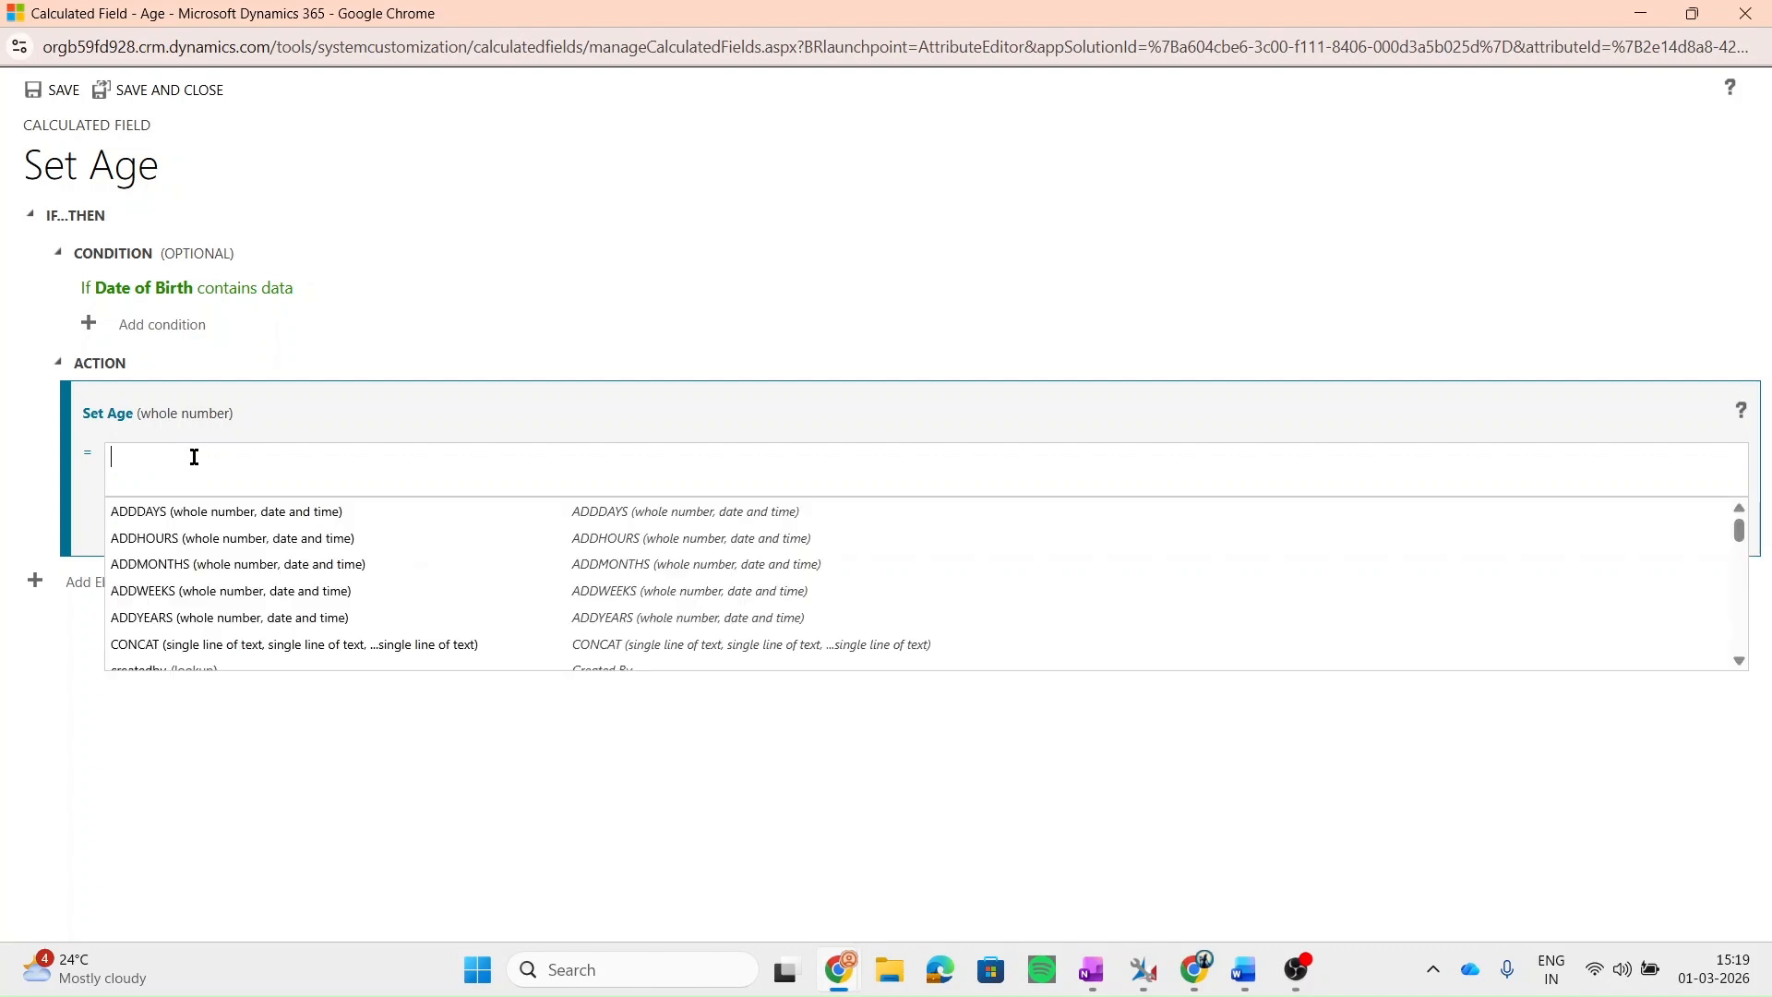
pyautogui.write('78 + 23')
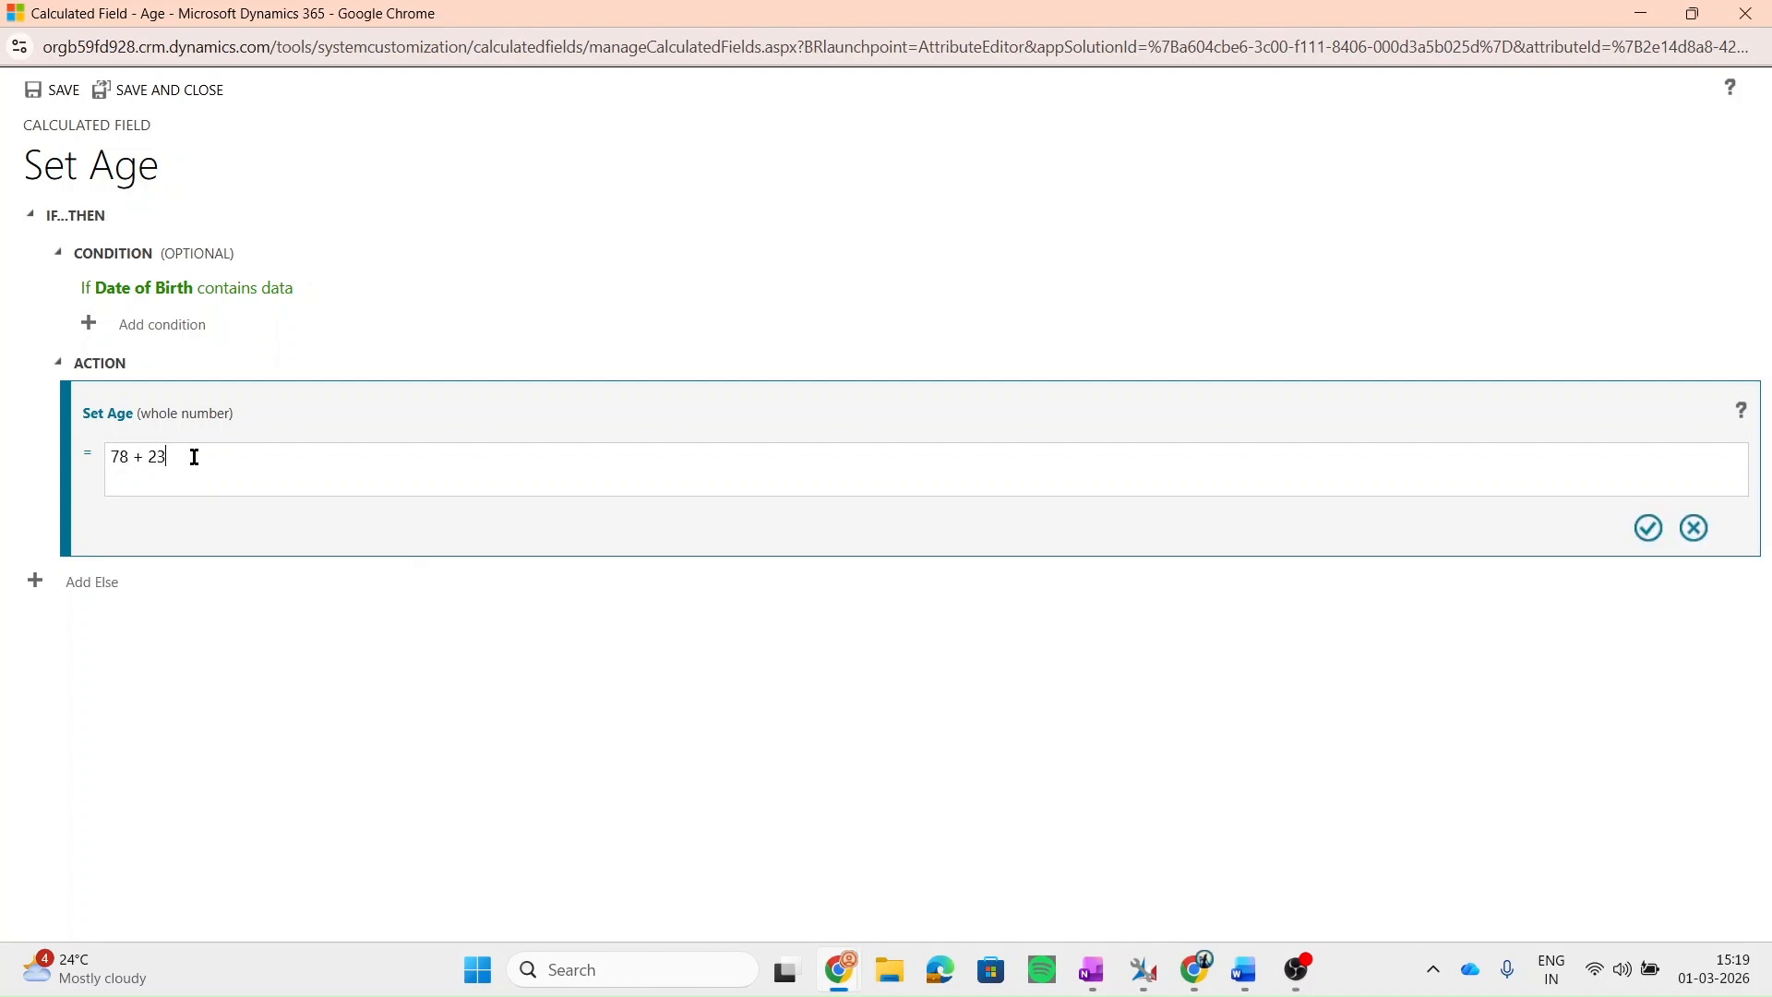
pyautogui.click(1652, 545)
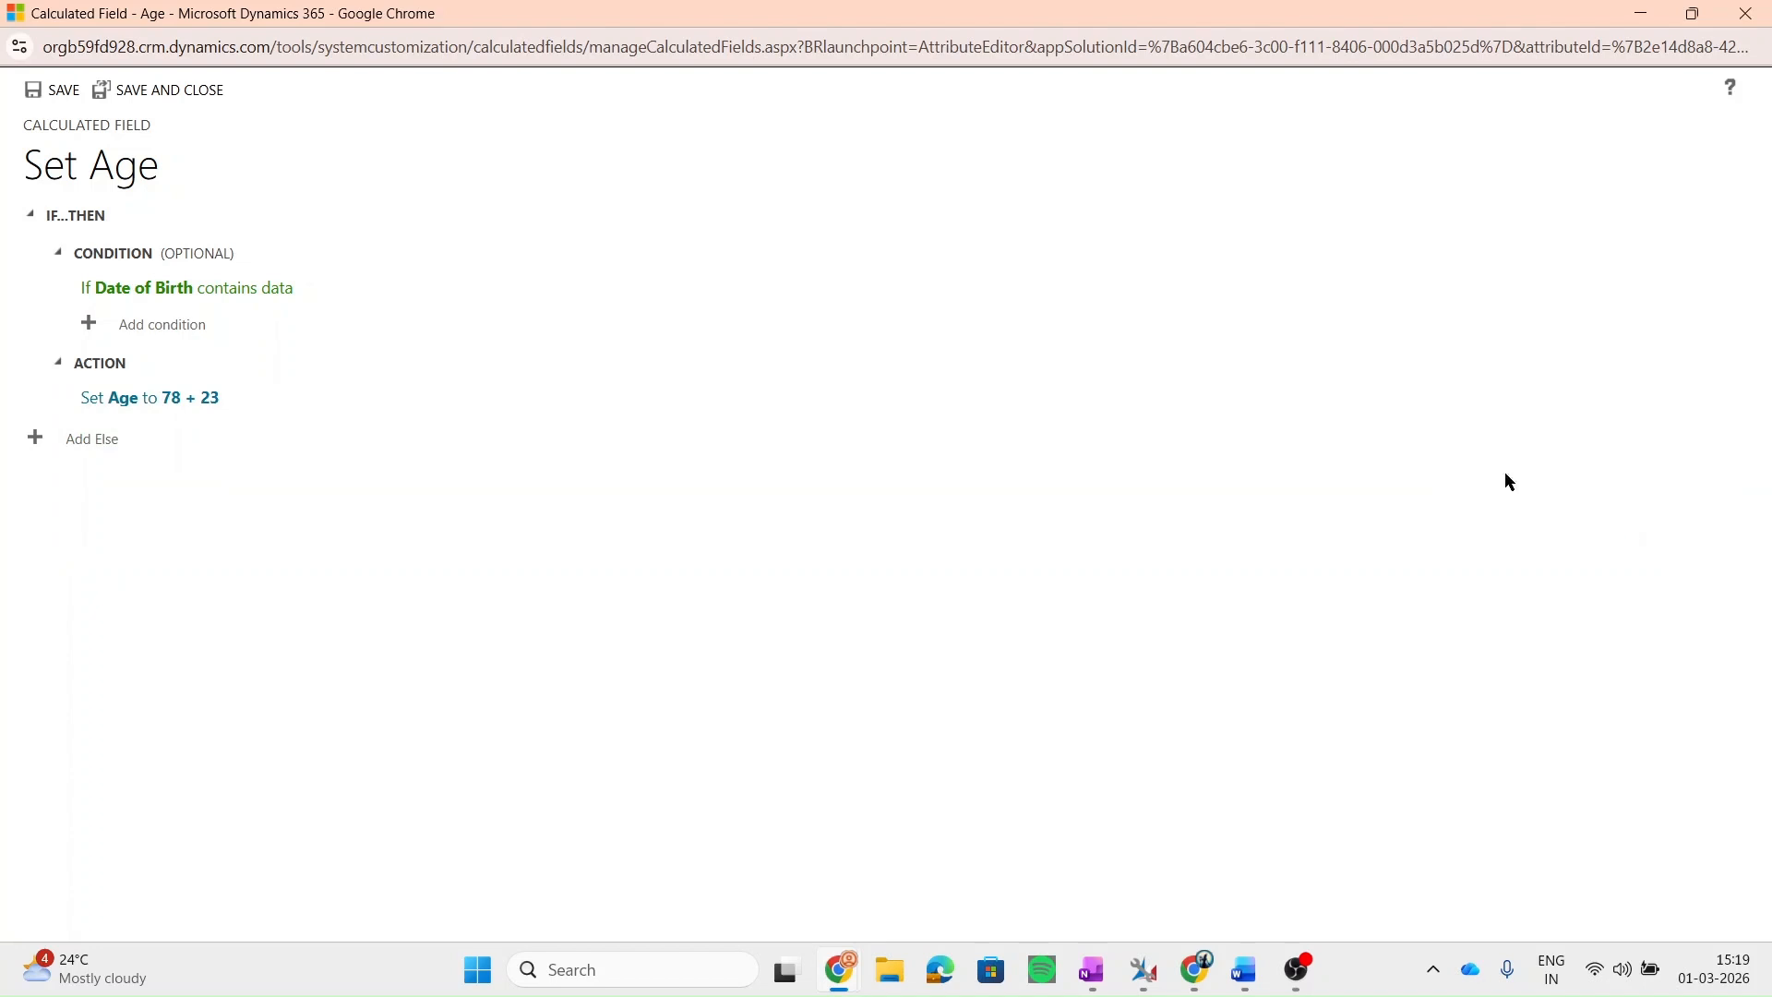
# - Try to replace the Age formula with the Phone Number column plus a constant, jv_phonenumber + 78
pyautogui.click(289, 402)
pyautogui.hotkey('ctrl', 'a')
pyautogui.press('BackSpace')
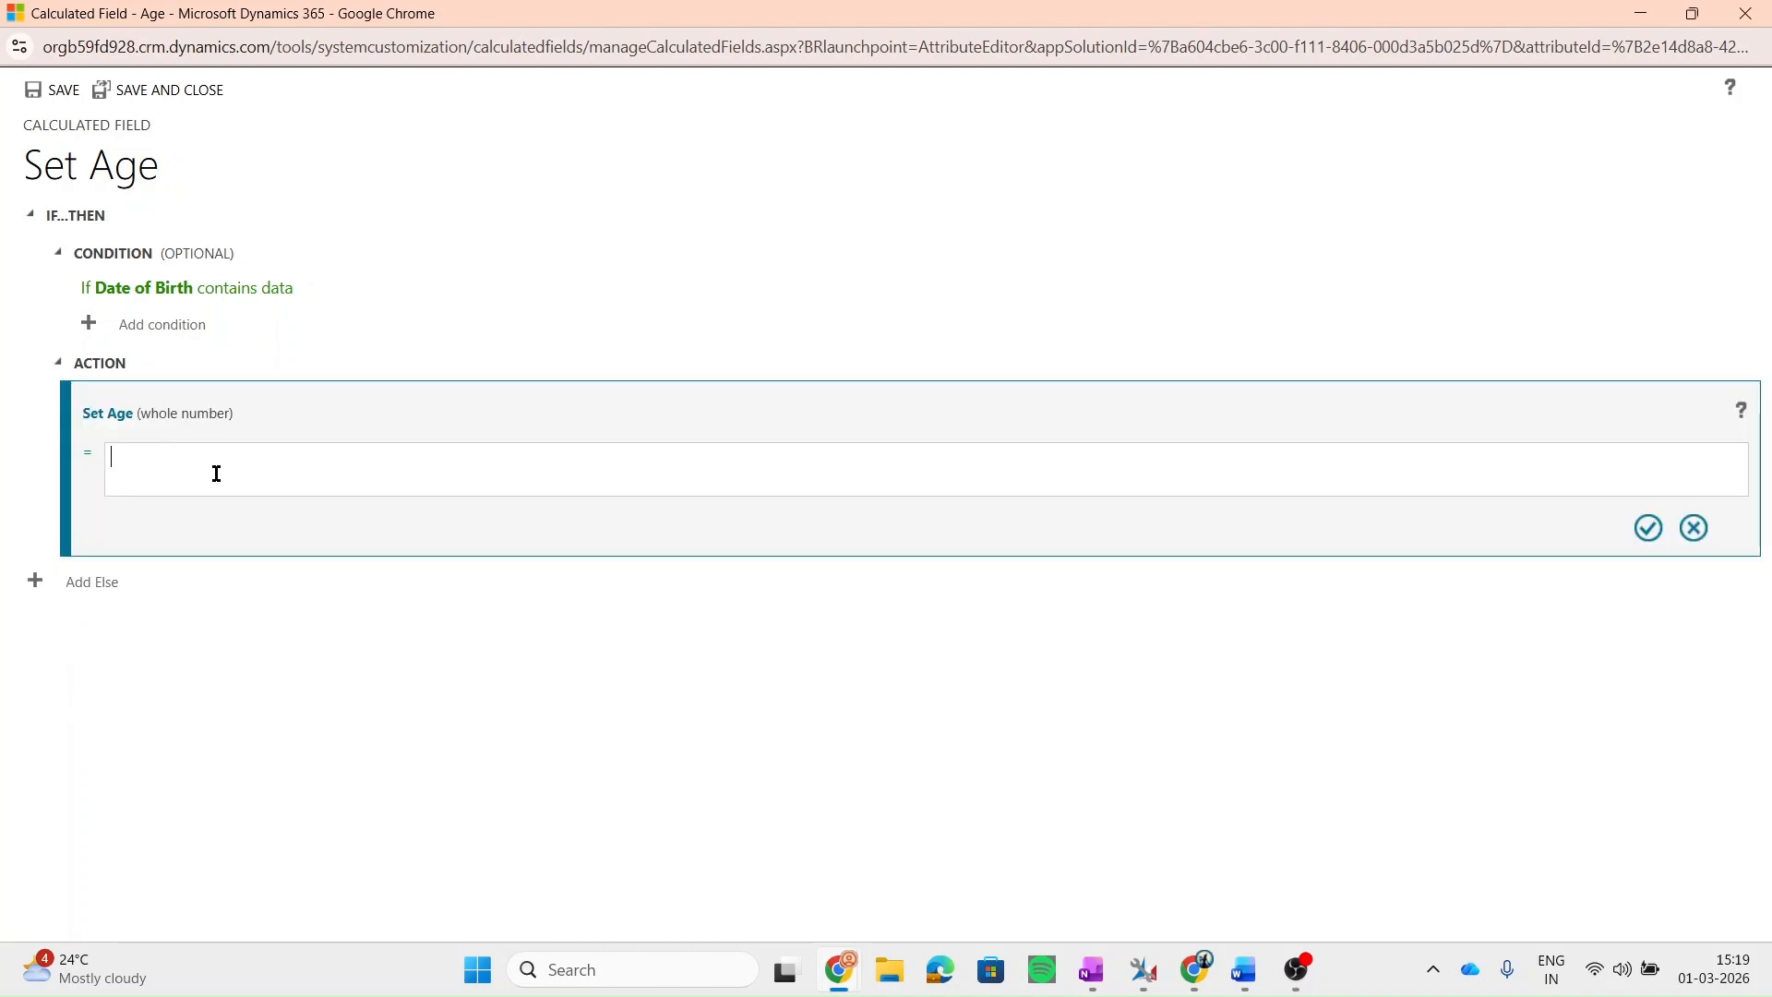
pyautogui.scroll(-10, 215, 558)
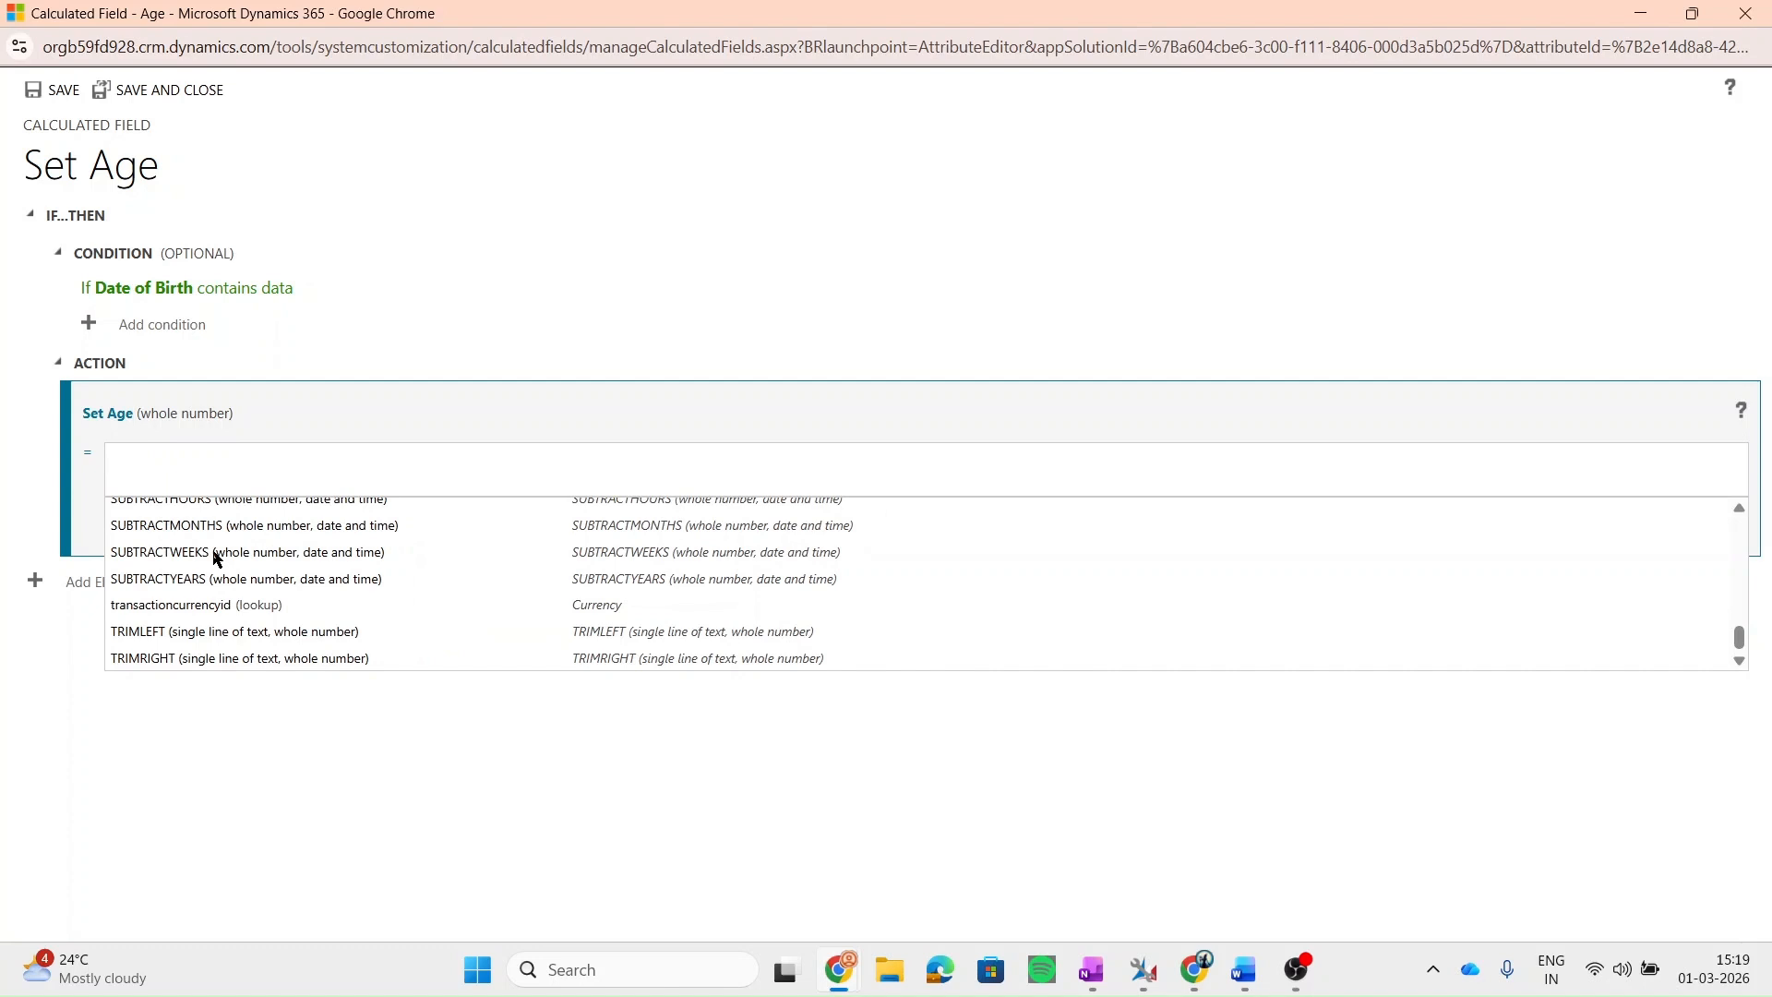
pyautogui.scroll(2, 215, 558)
pyautogui.scroll(3, 215, 558)
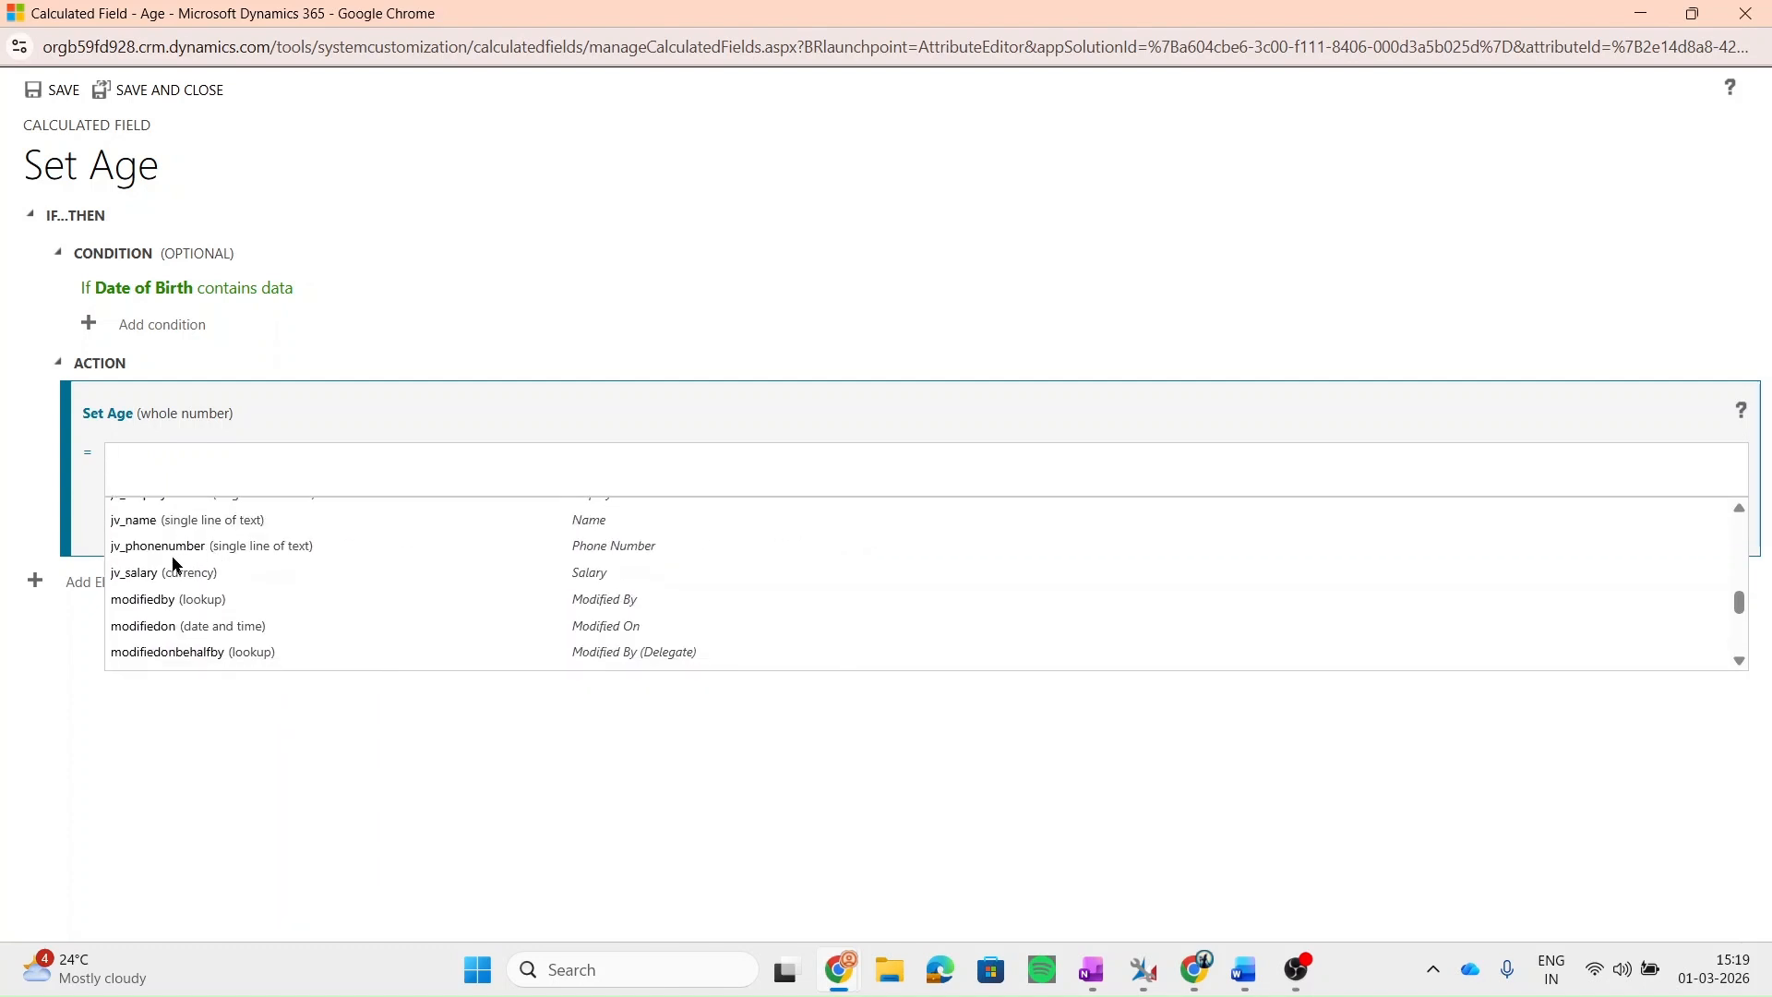
pyautogui.scroll(1, 164, 578)
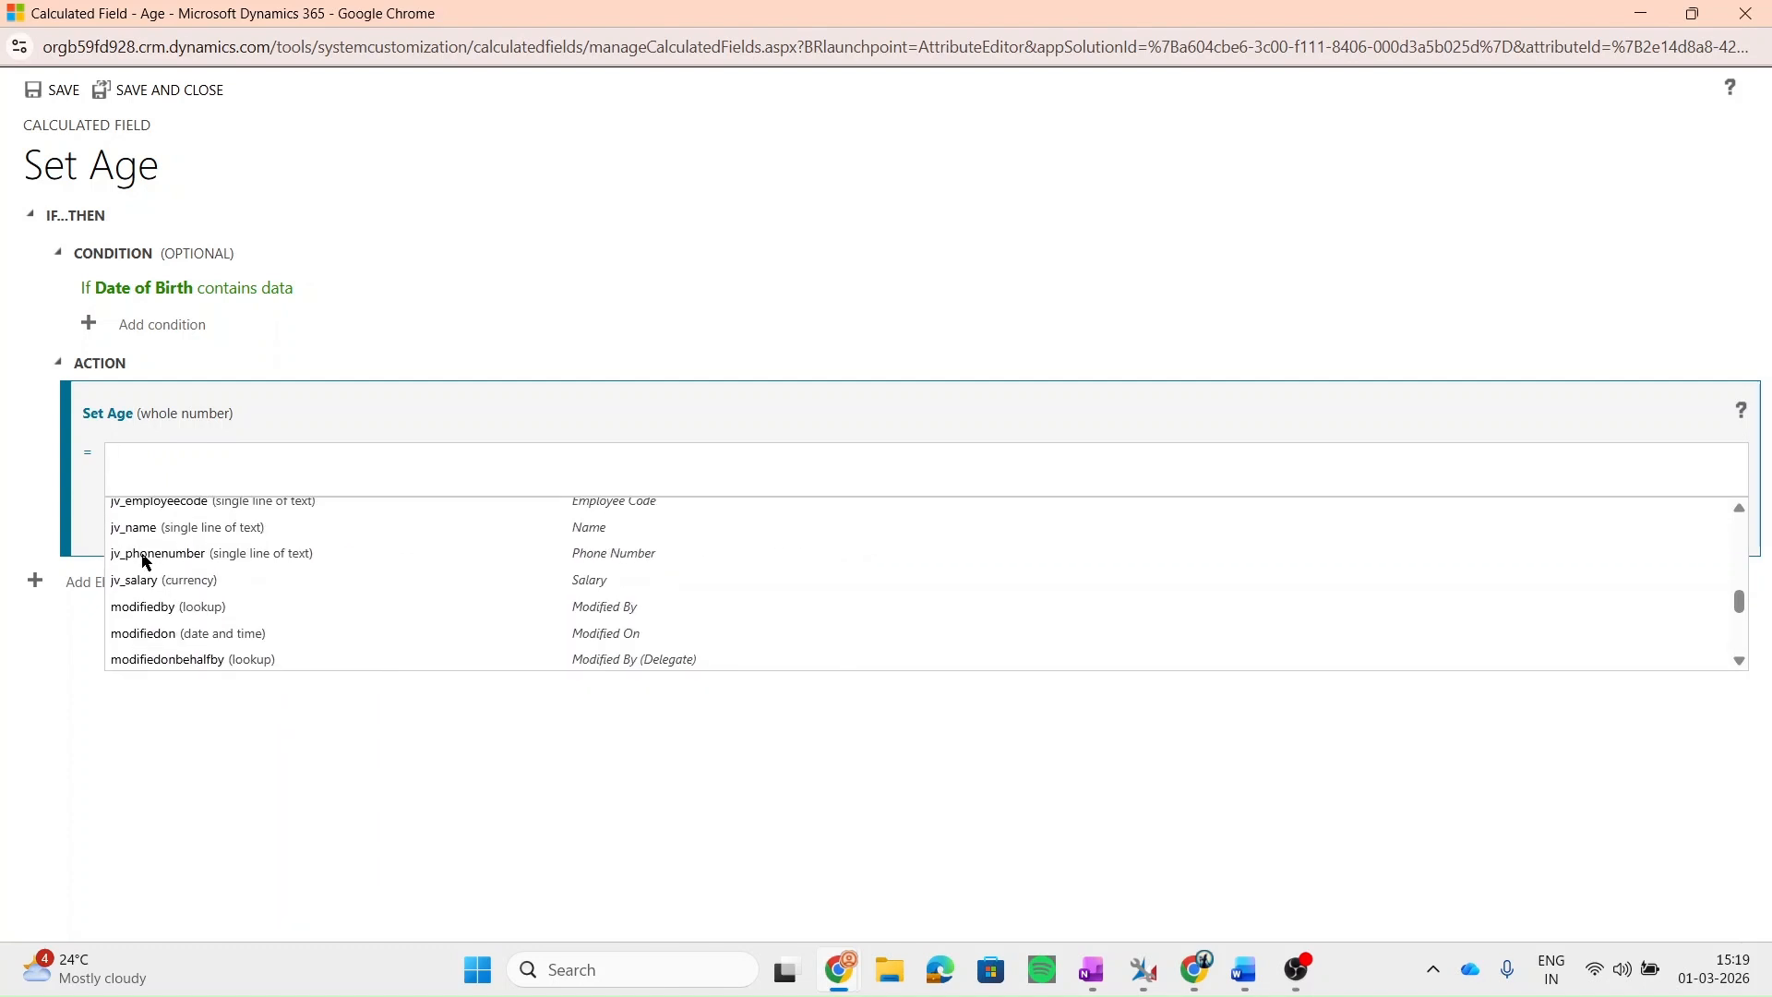
pyautogui.click(144, 556)
pyautogui.write('+ ')
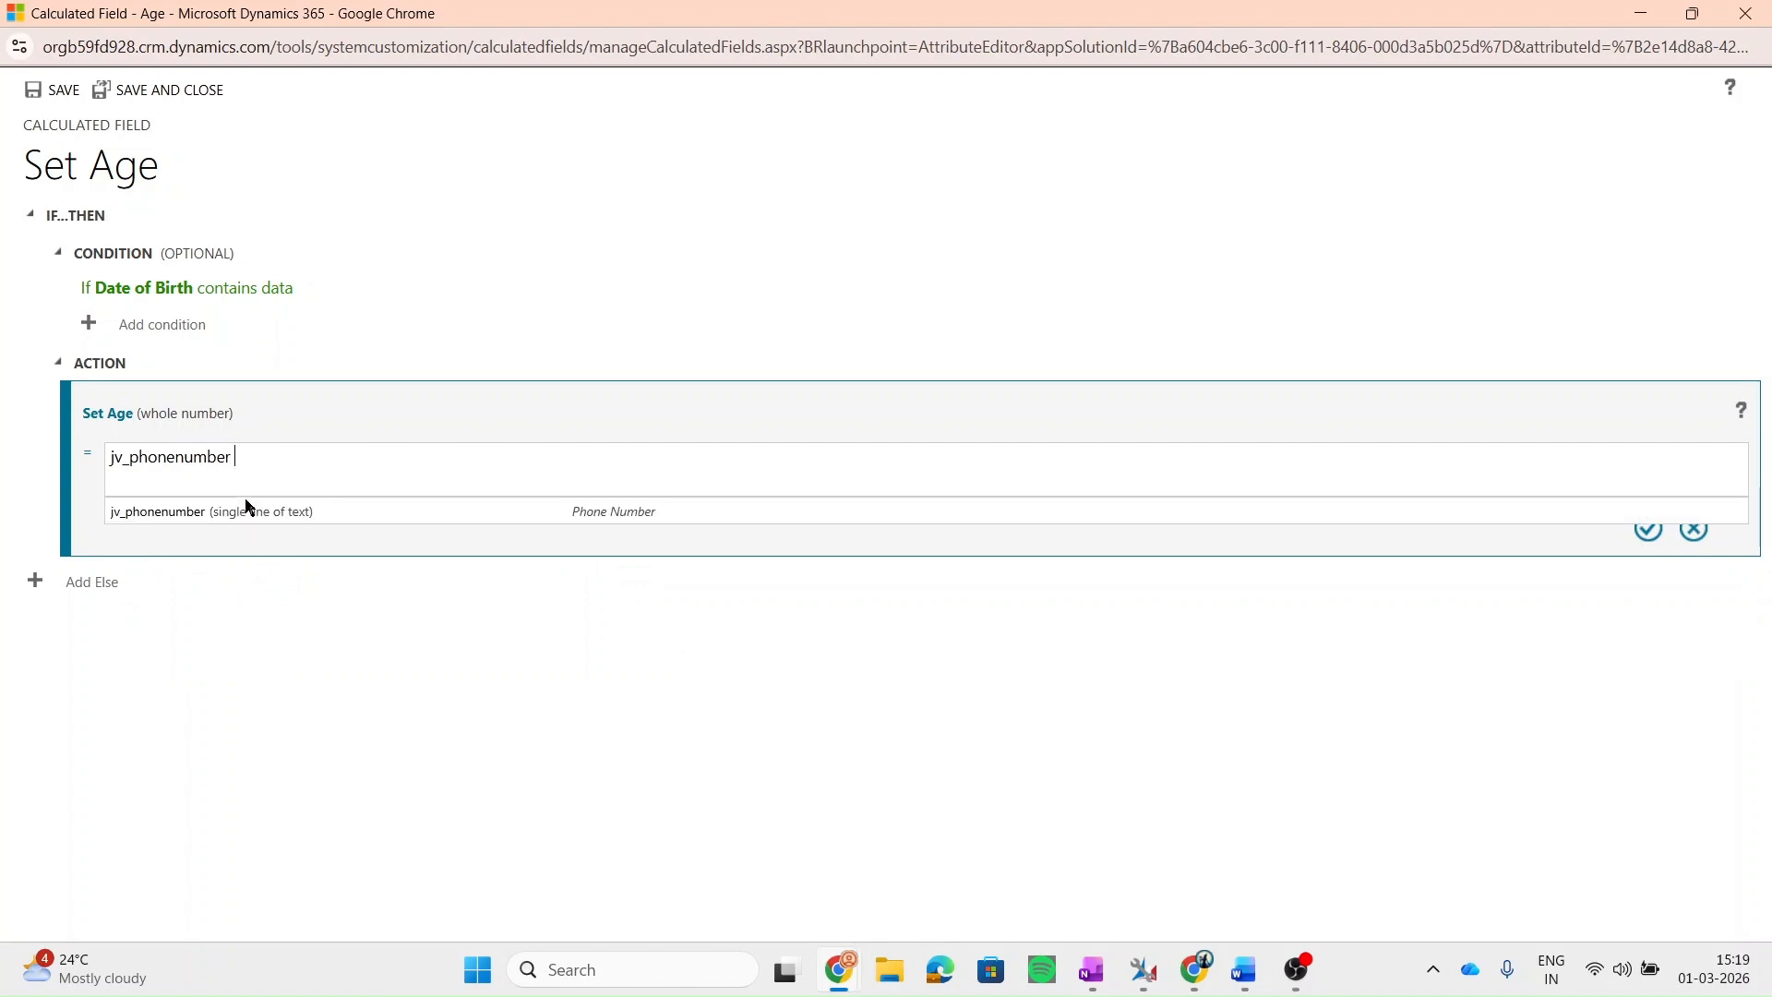
pyautogui.write('78')
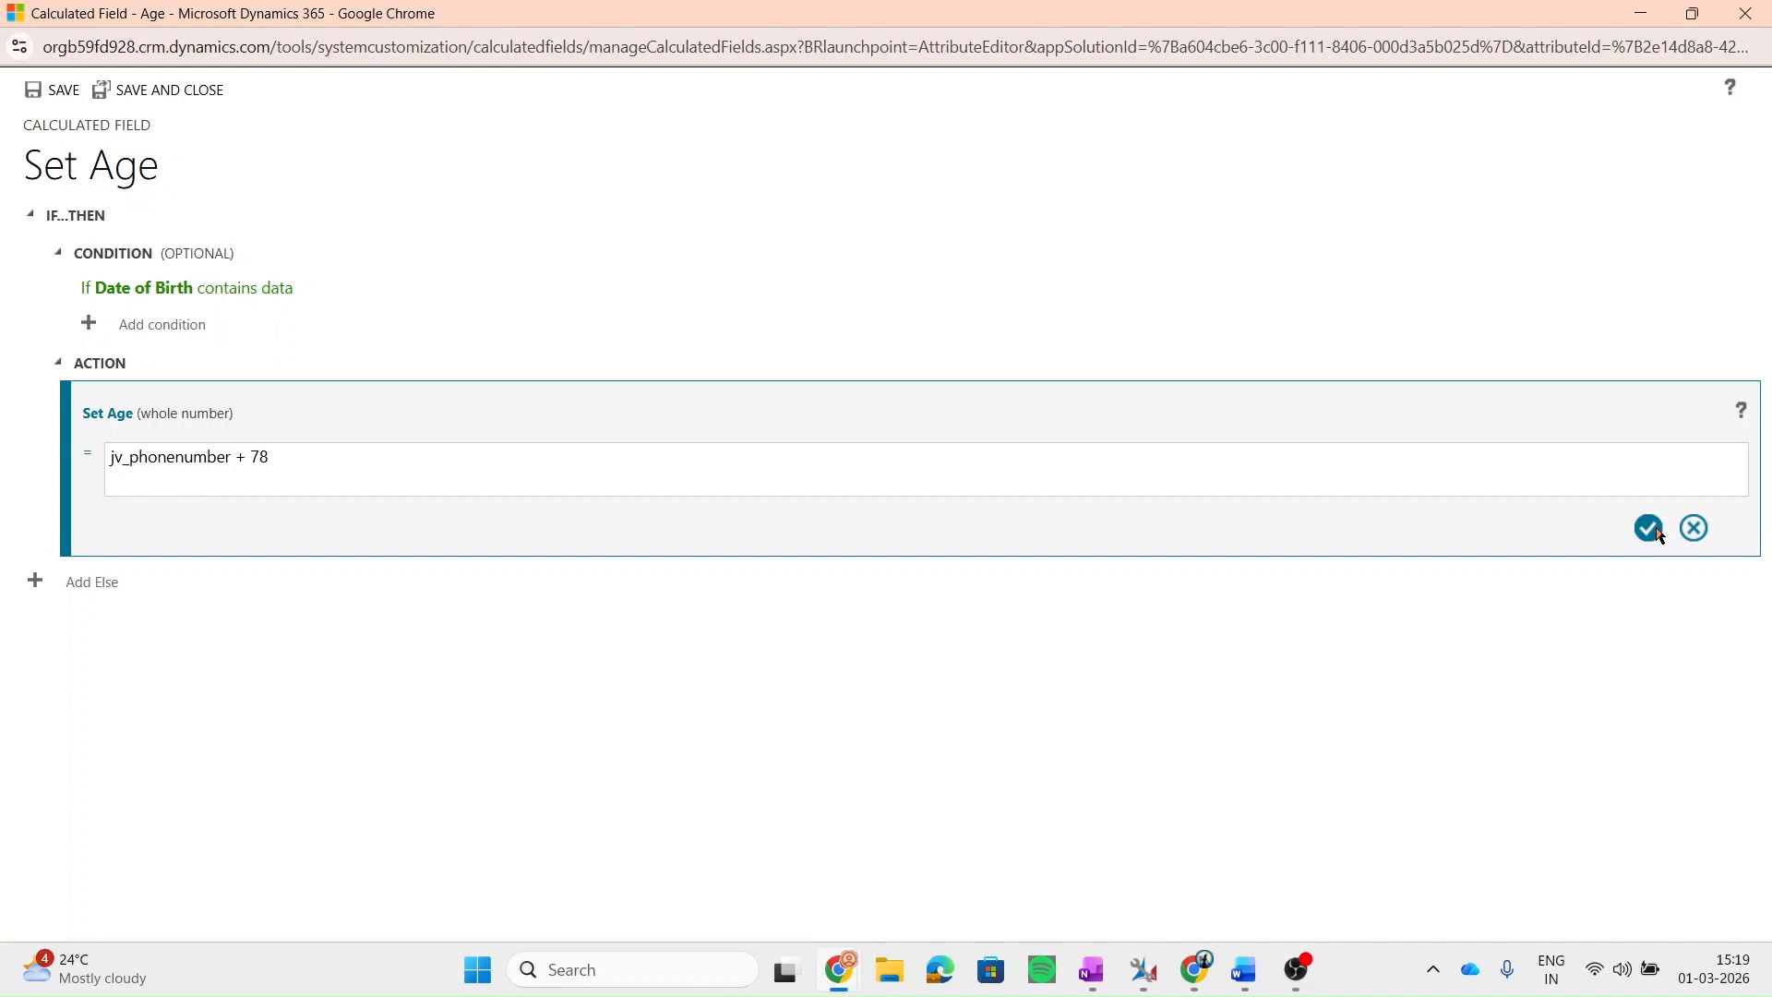
pyautogui.click(1650, 530)
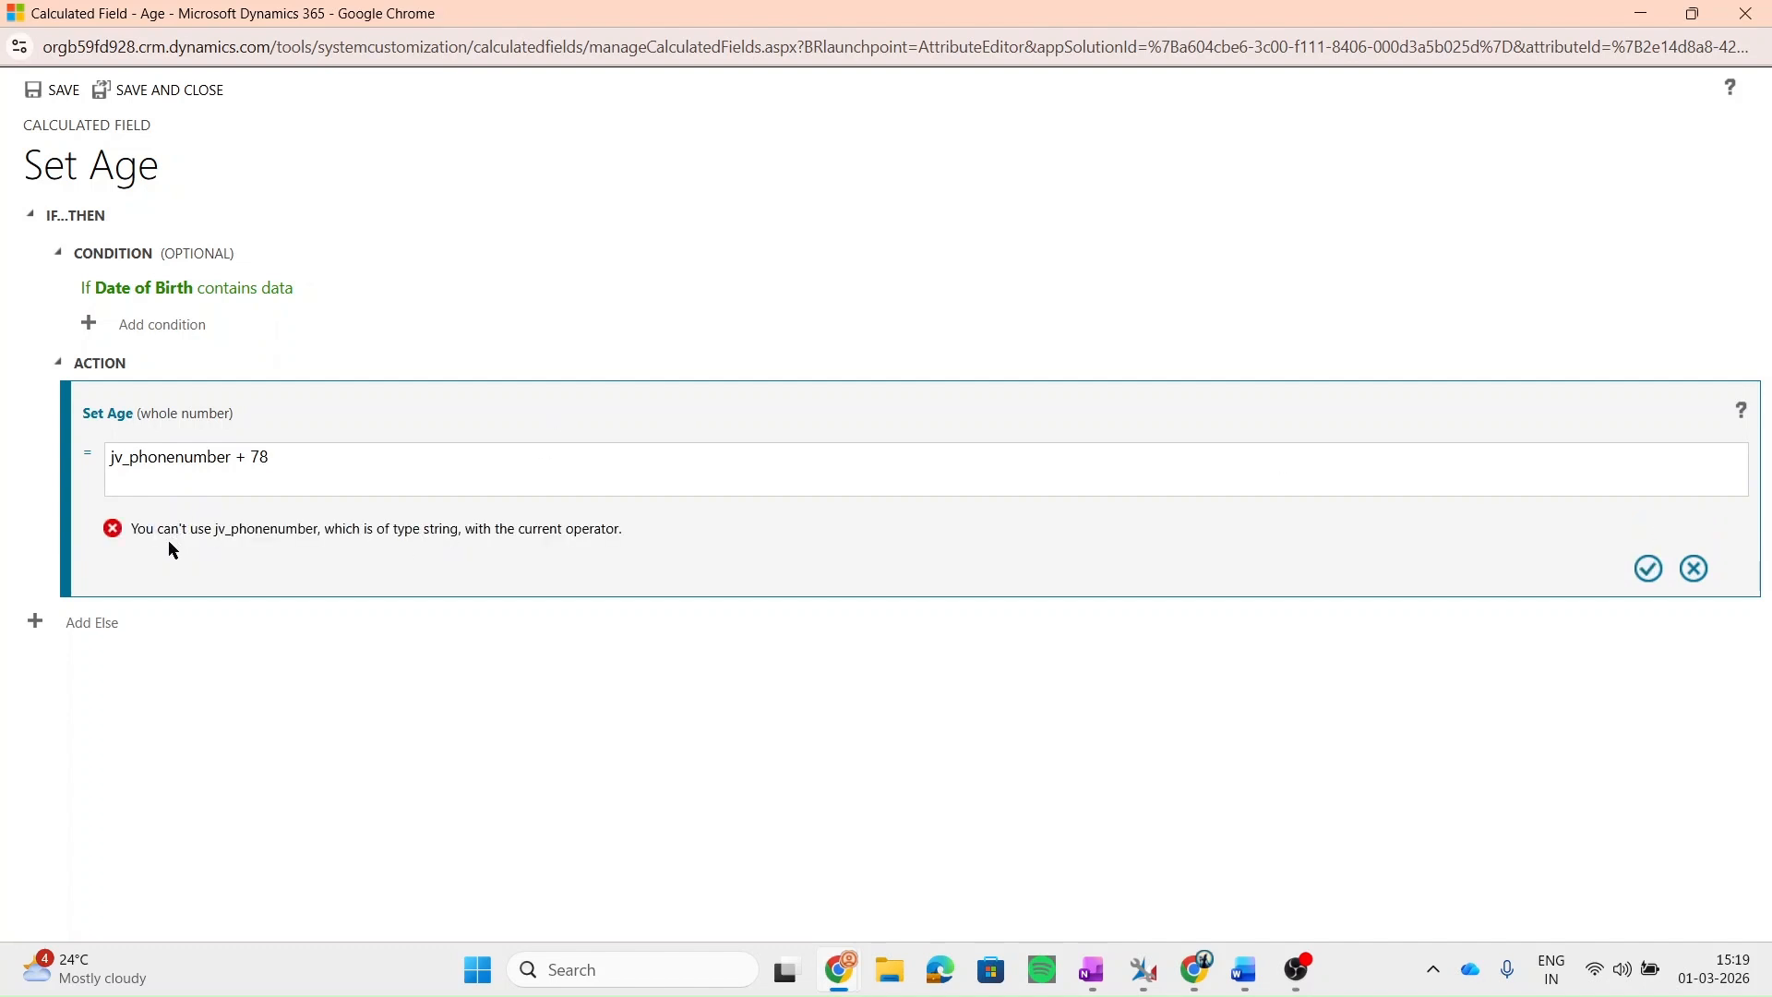
# - Examine the validation message for the Age formula and compare it with the jv_phonenumber and 78 operands
pyautogui.moveTo(131, 531); pyautogui.dragTo(515, 530)
pyautogui.click(517, 531)
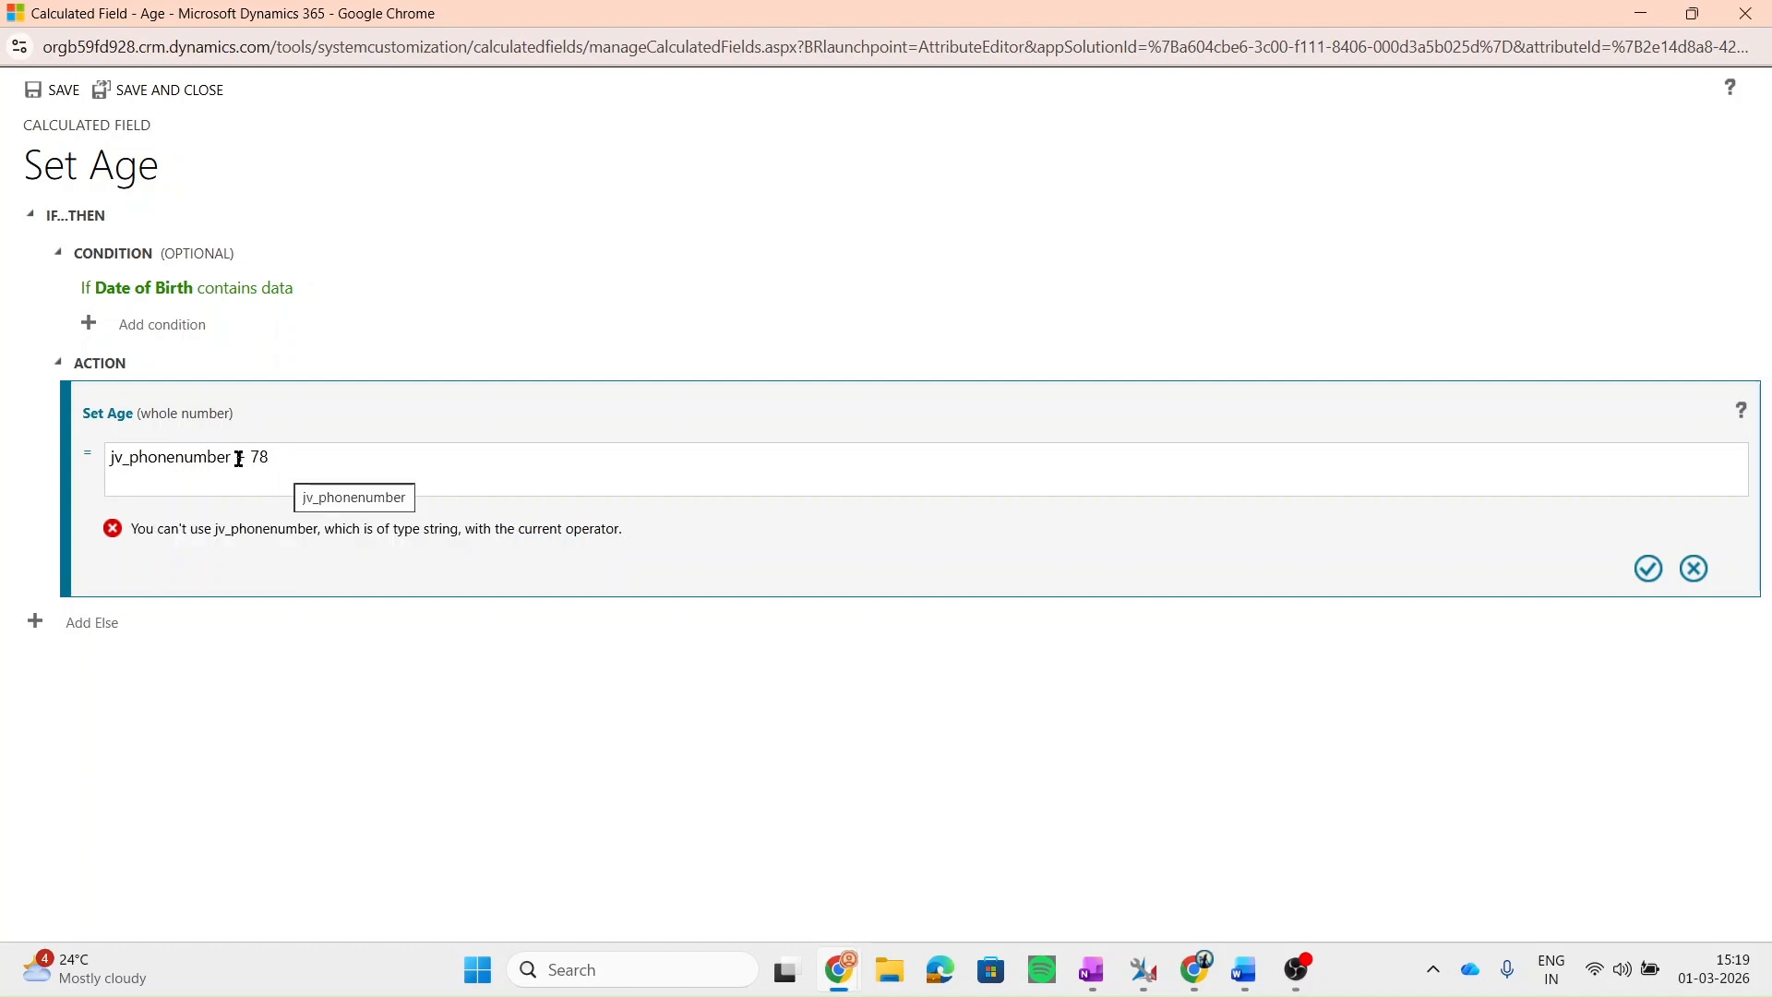
pyautogui.moveTo(234, 457); pyautogui.dragTo(104, 466)
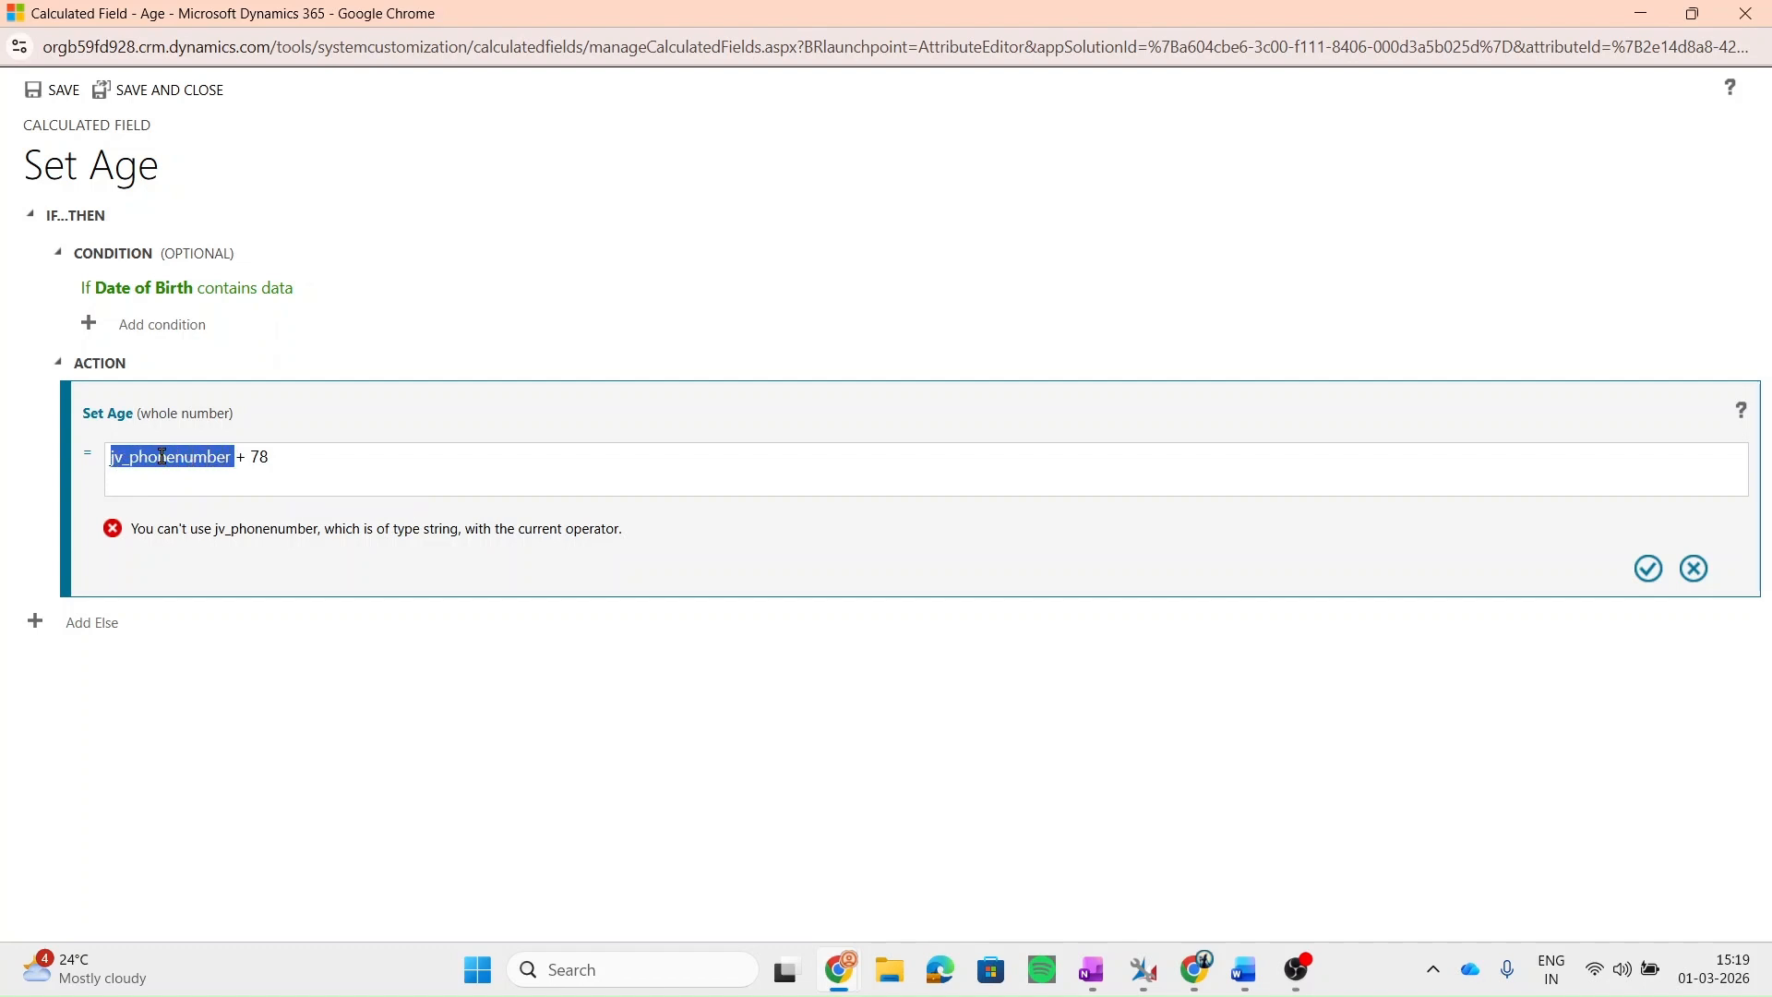
pyautogui.moveTo(261, 462); pyautogui.dragTo(279, 463)
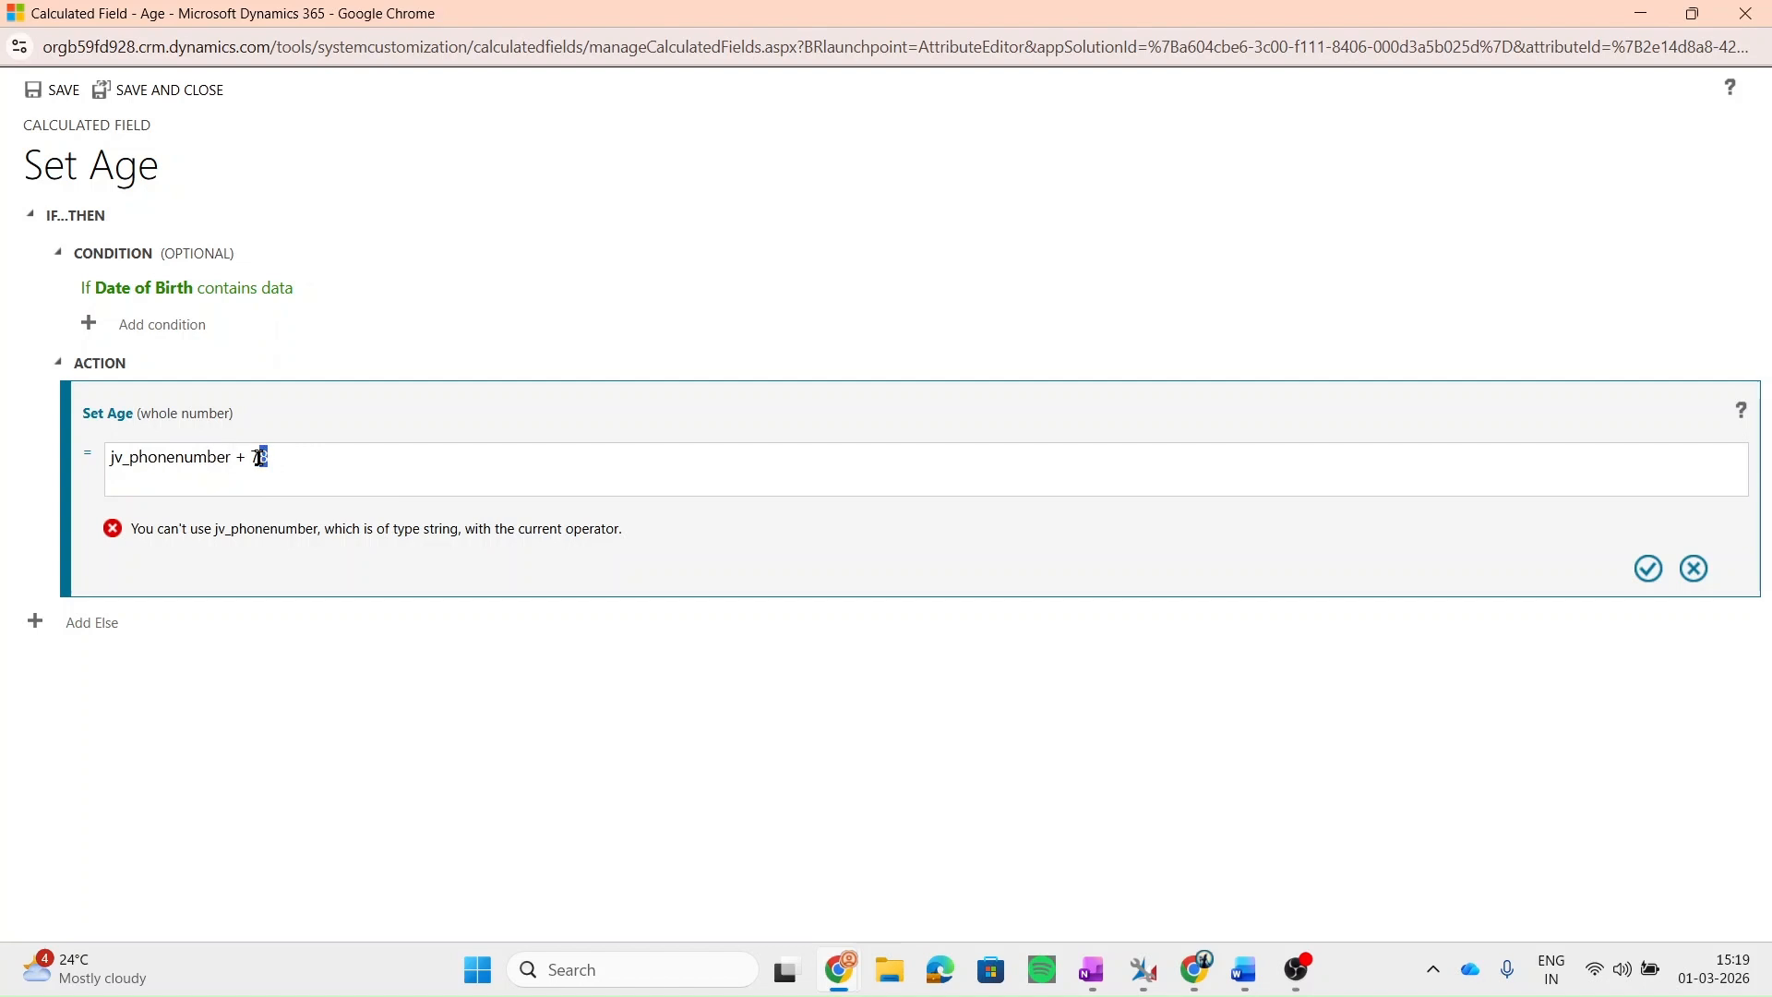
# - Replace the Age formula with the Salary column plus a constant, jv_salary + 78, and accept it
pyautogui.click(227, 459)
pyautogui.hotkey('ctrl', 'a')
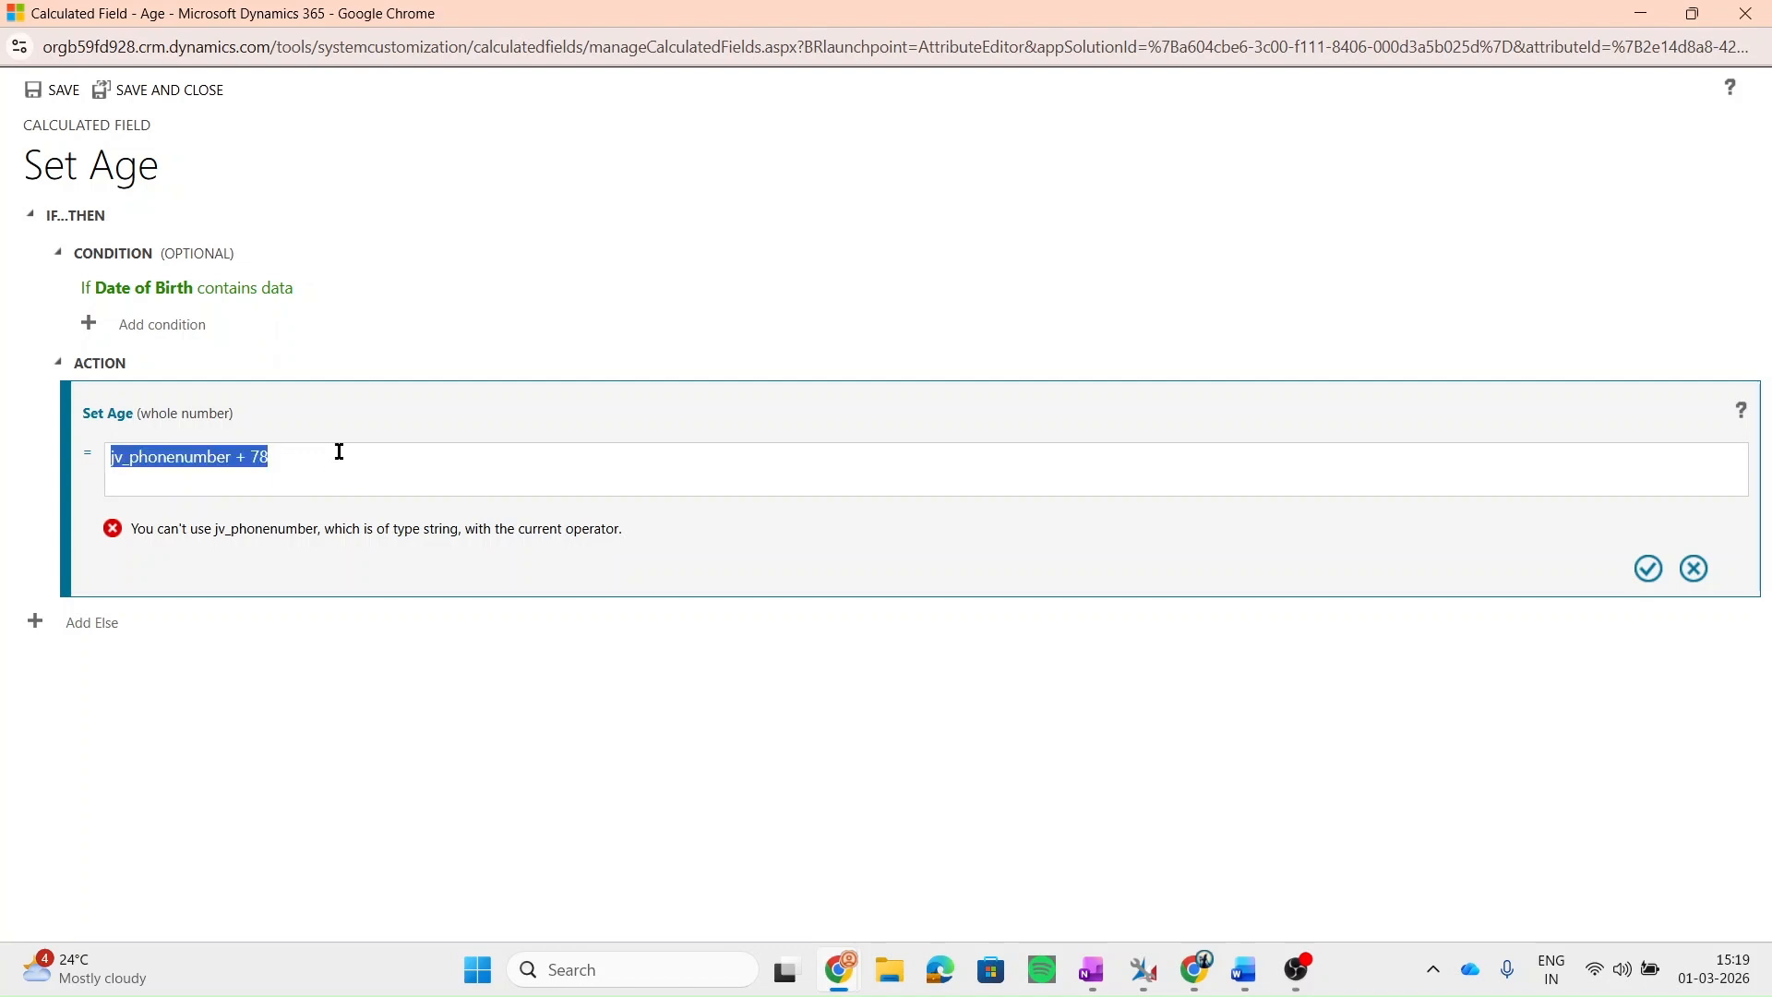
pyautogui.press('BackSpace')
pyautogui.scroll(-6, 215, 632)
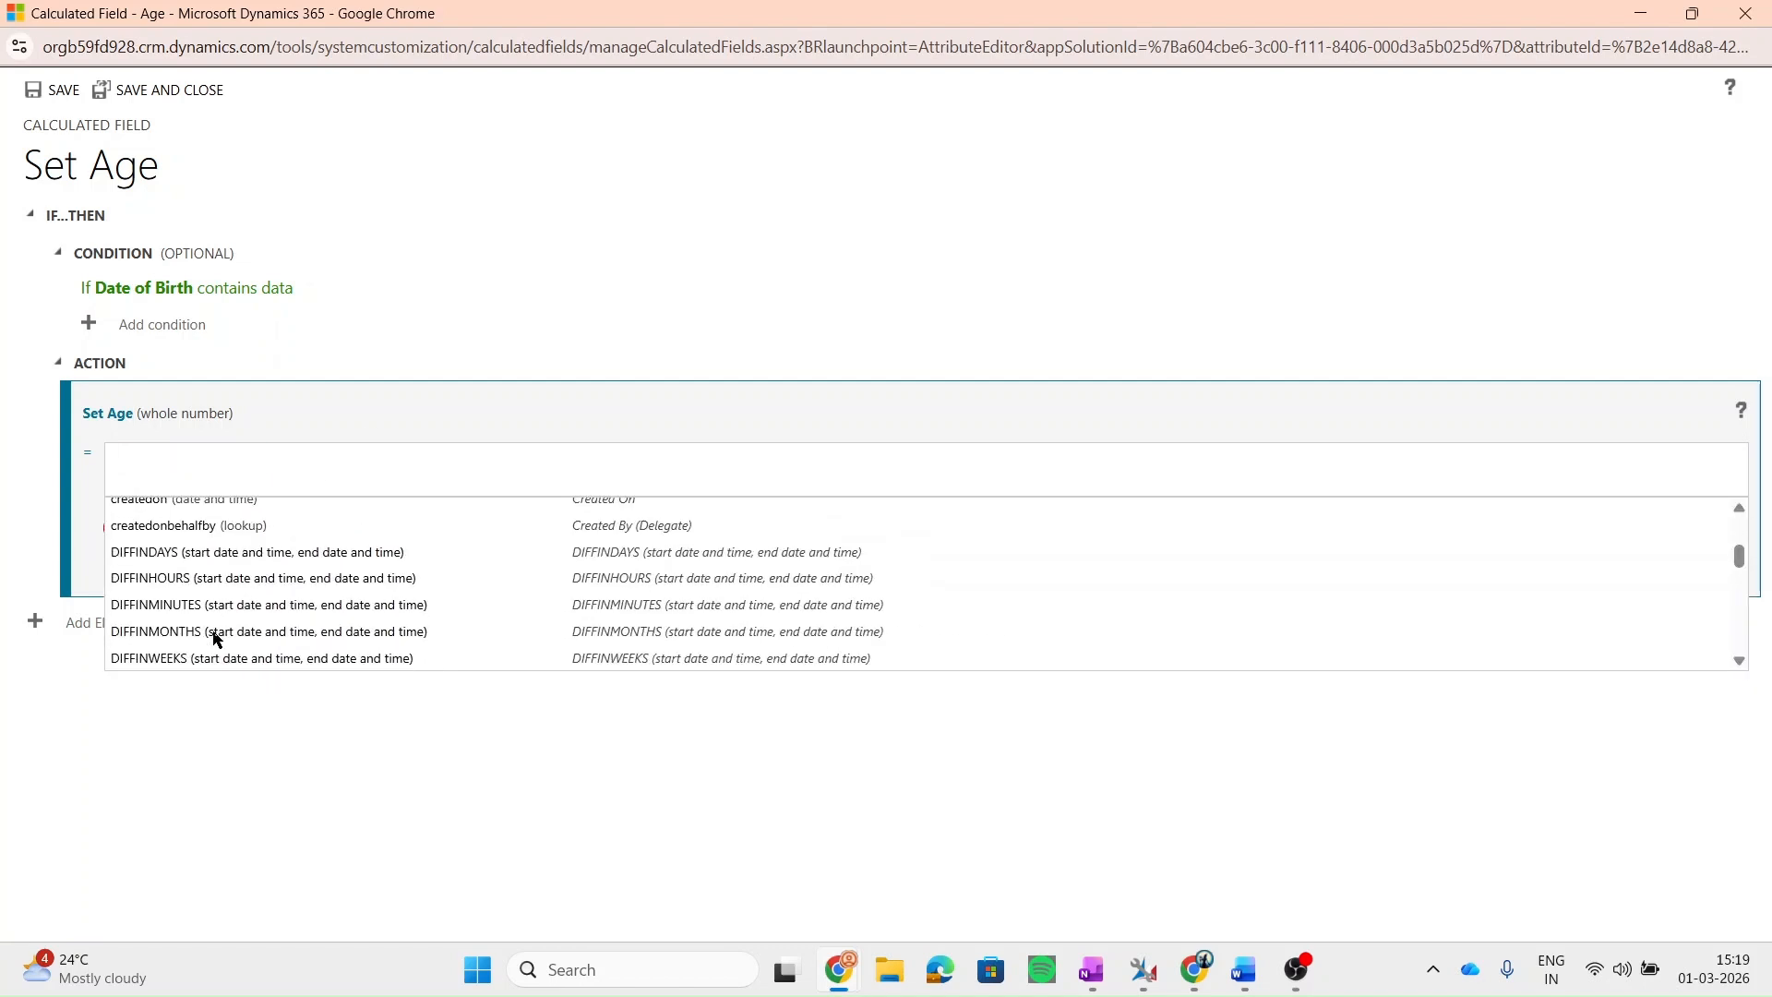
pyautogui.scroll(1, 215, 637)
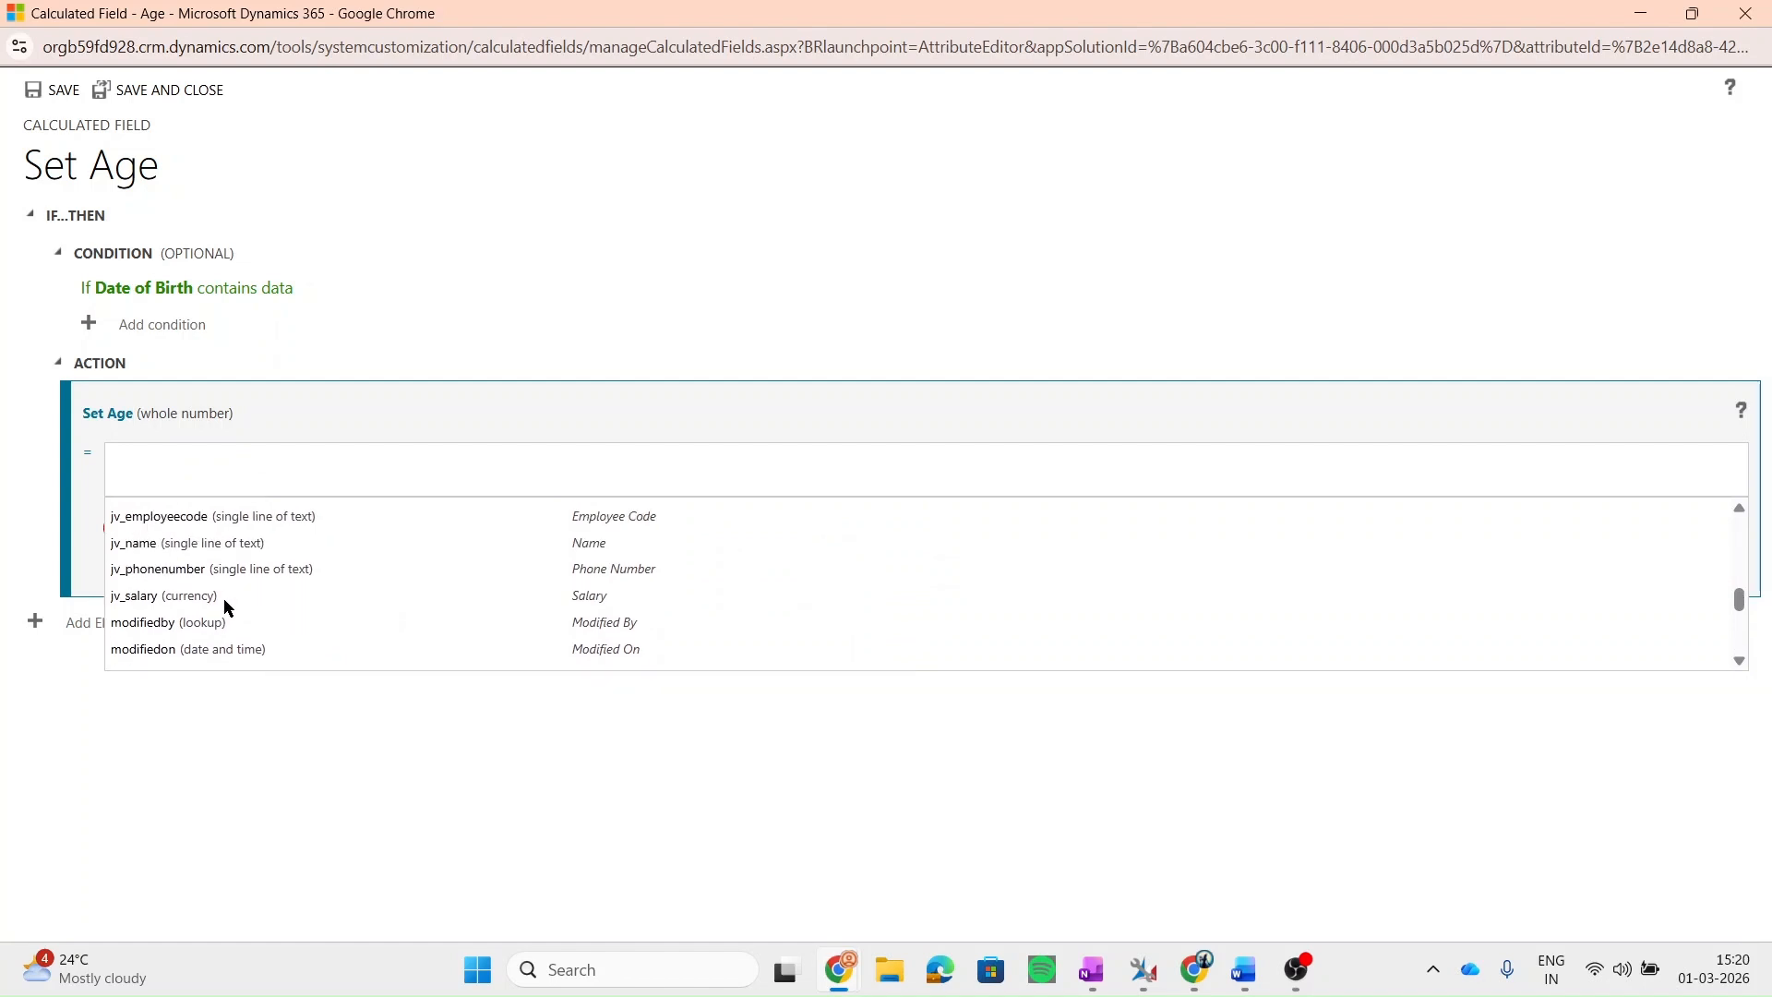
pyautogui.click(180, 600)
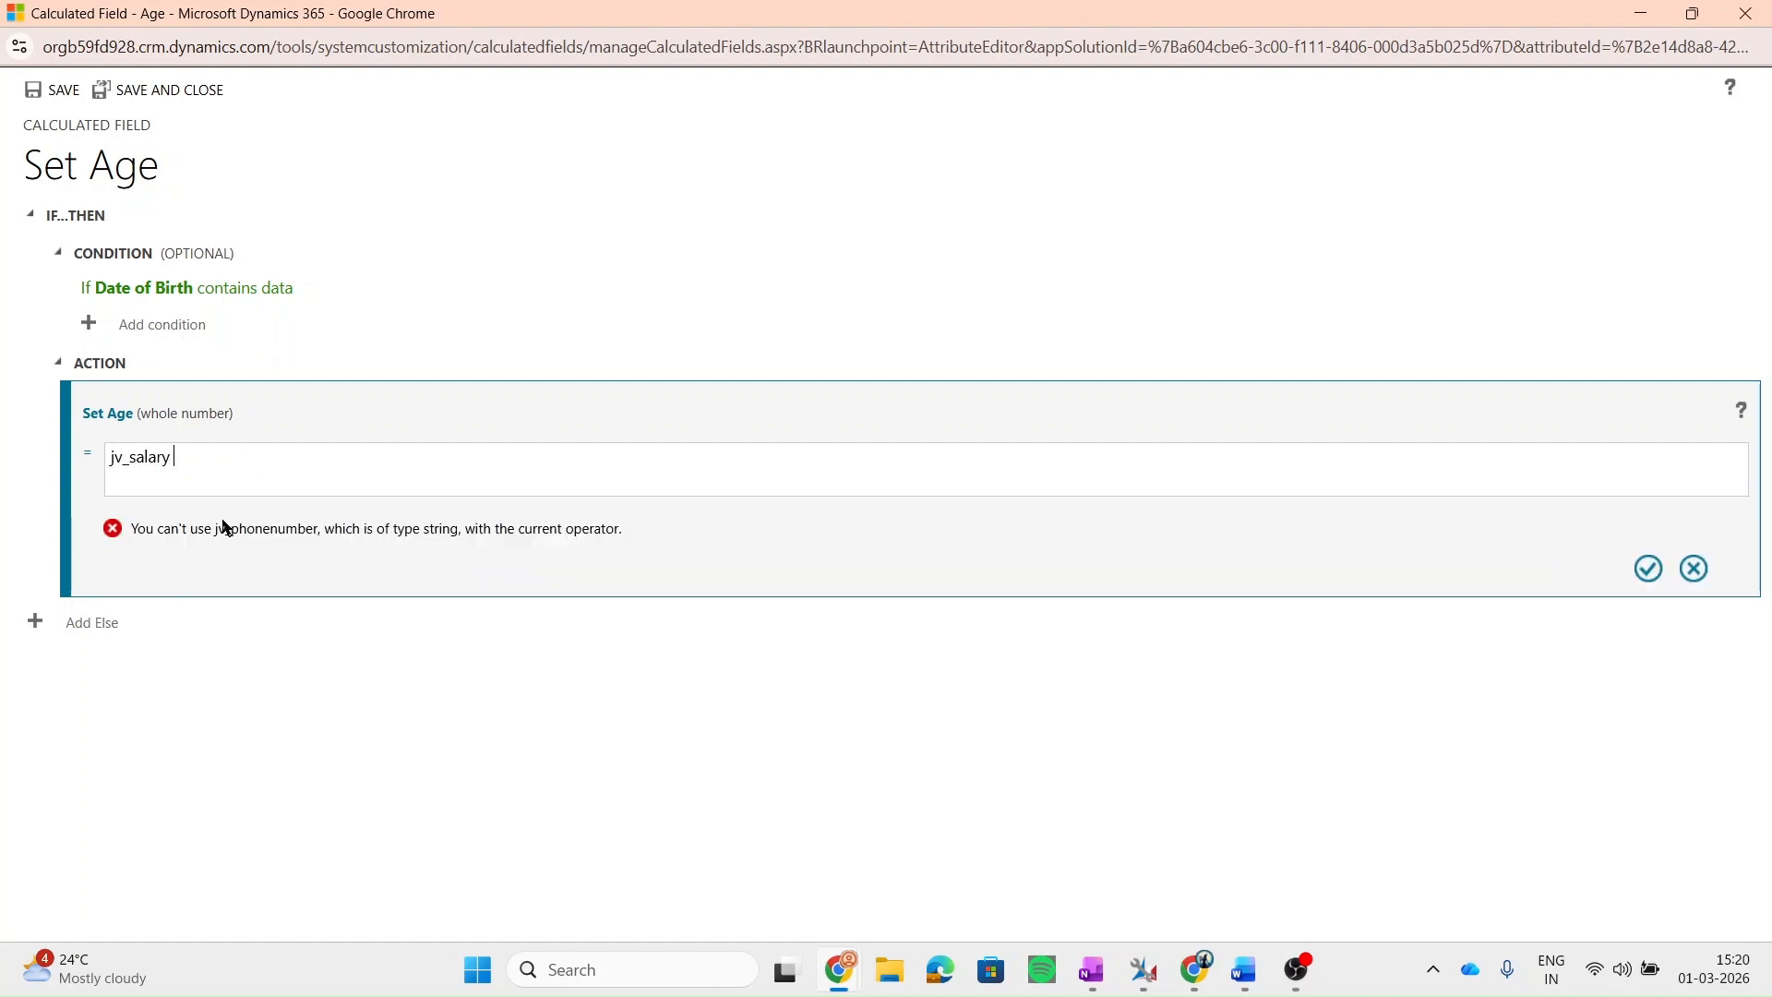
pyautogui.write('+')
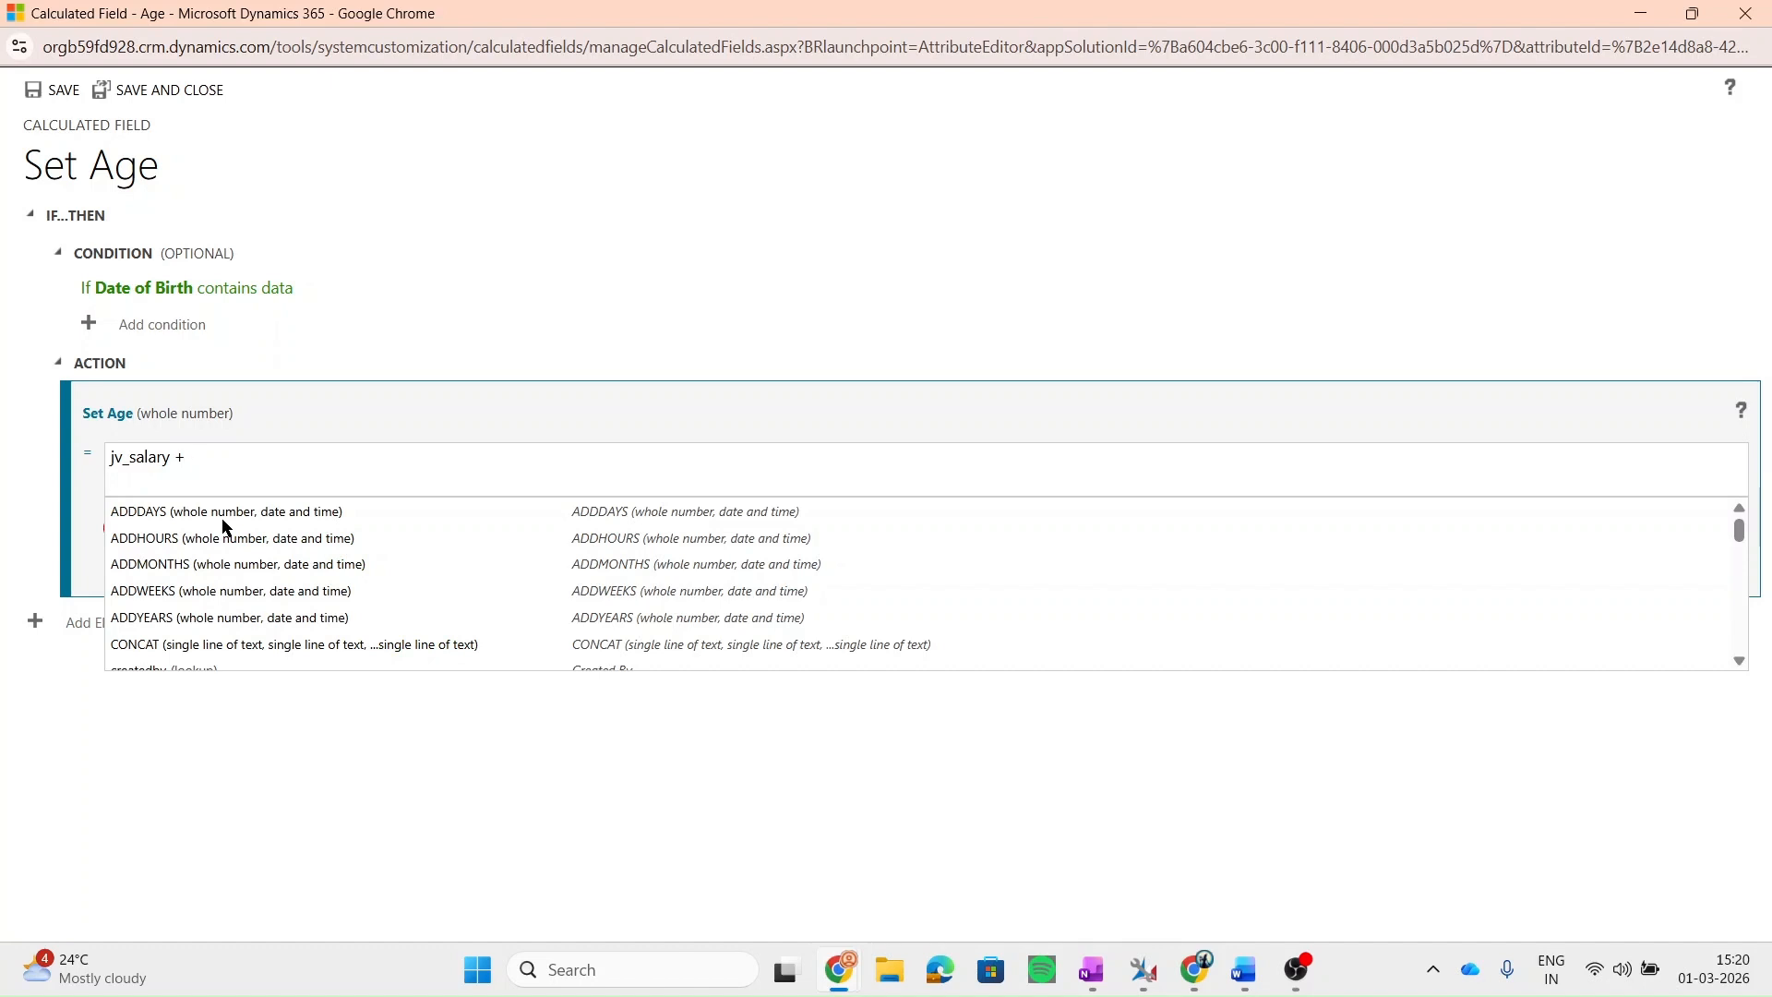
pyautogui.write(' 78')
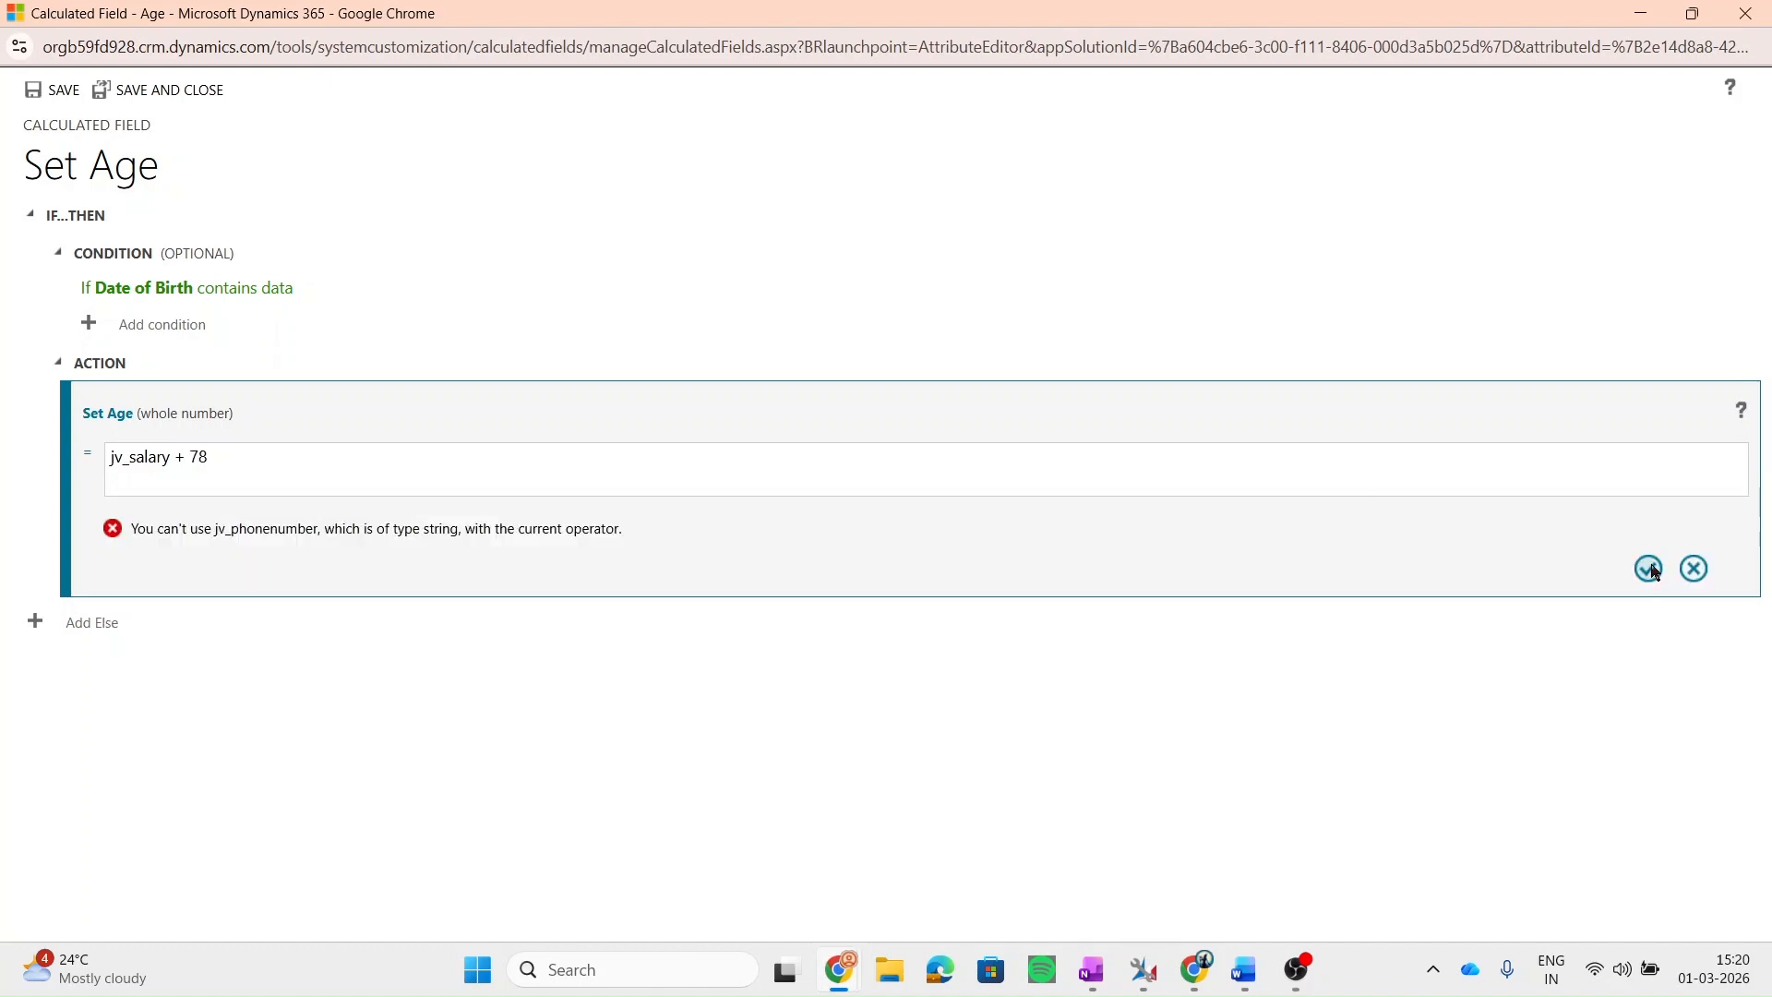
pyautogui.click(1651, 569)
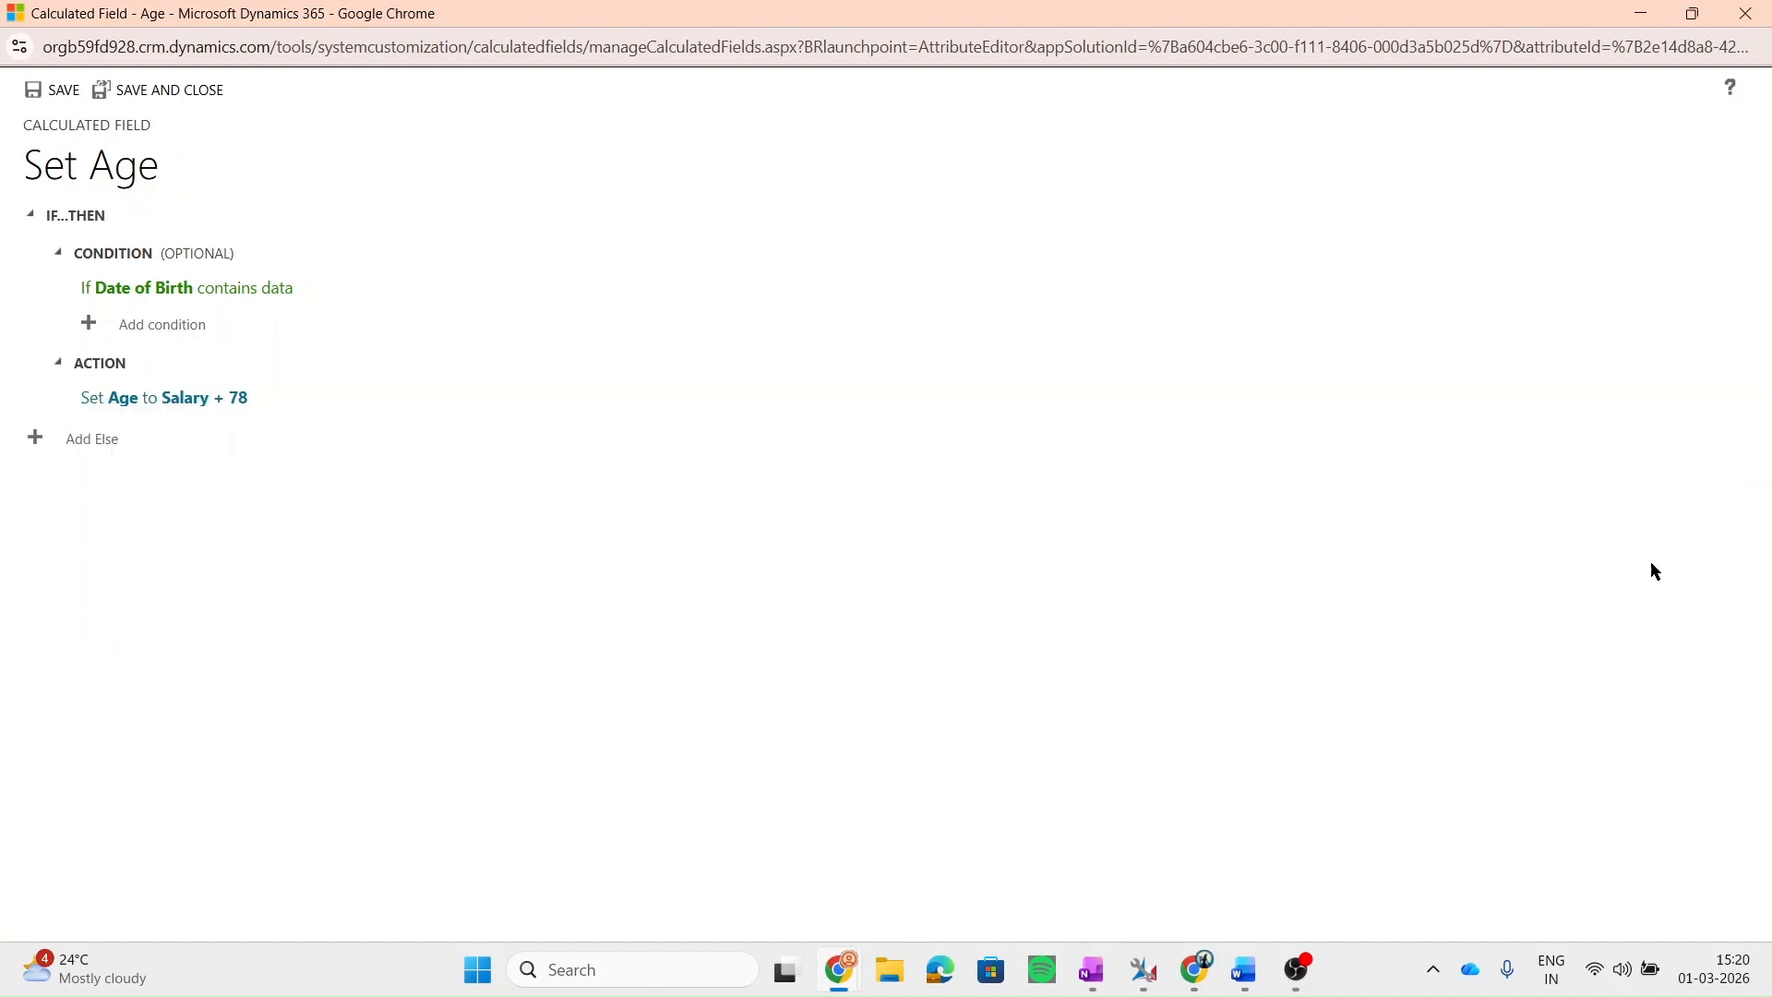
# - Reopen the Age formula for editing, and return to the open employee record to review its Date of Birth, Age and Salary fields
pyautogui.click(272, 394)
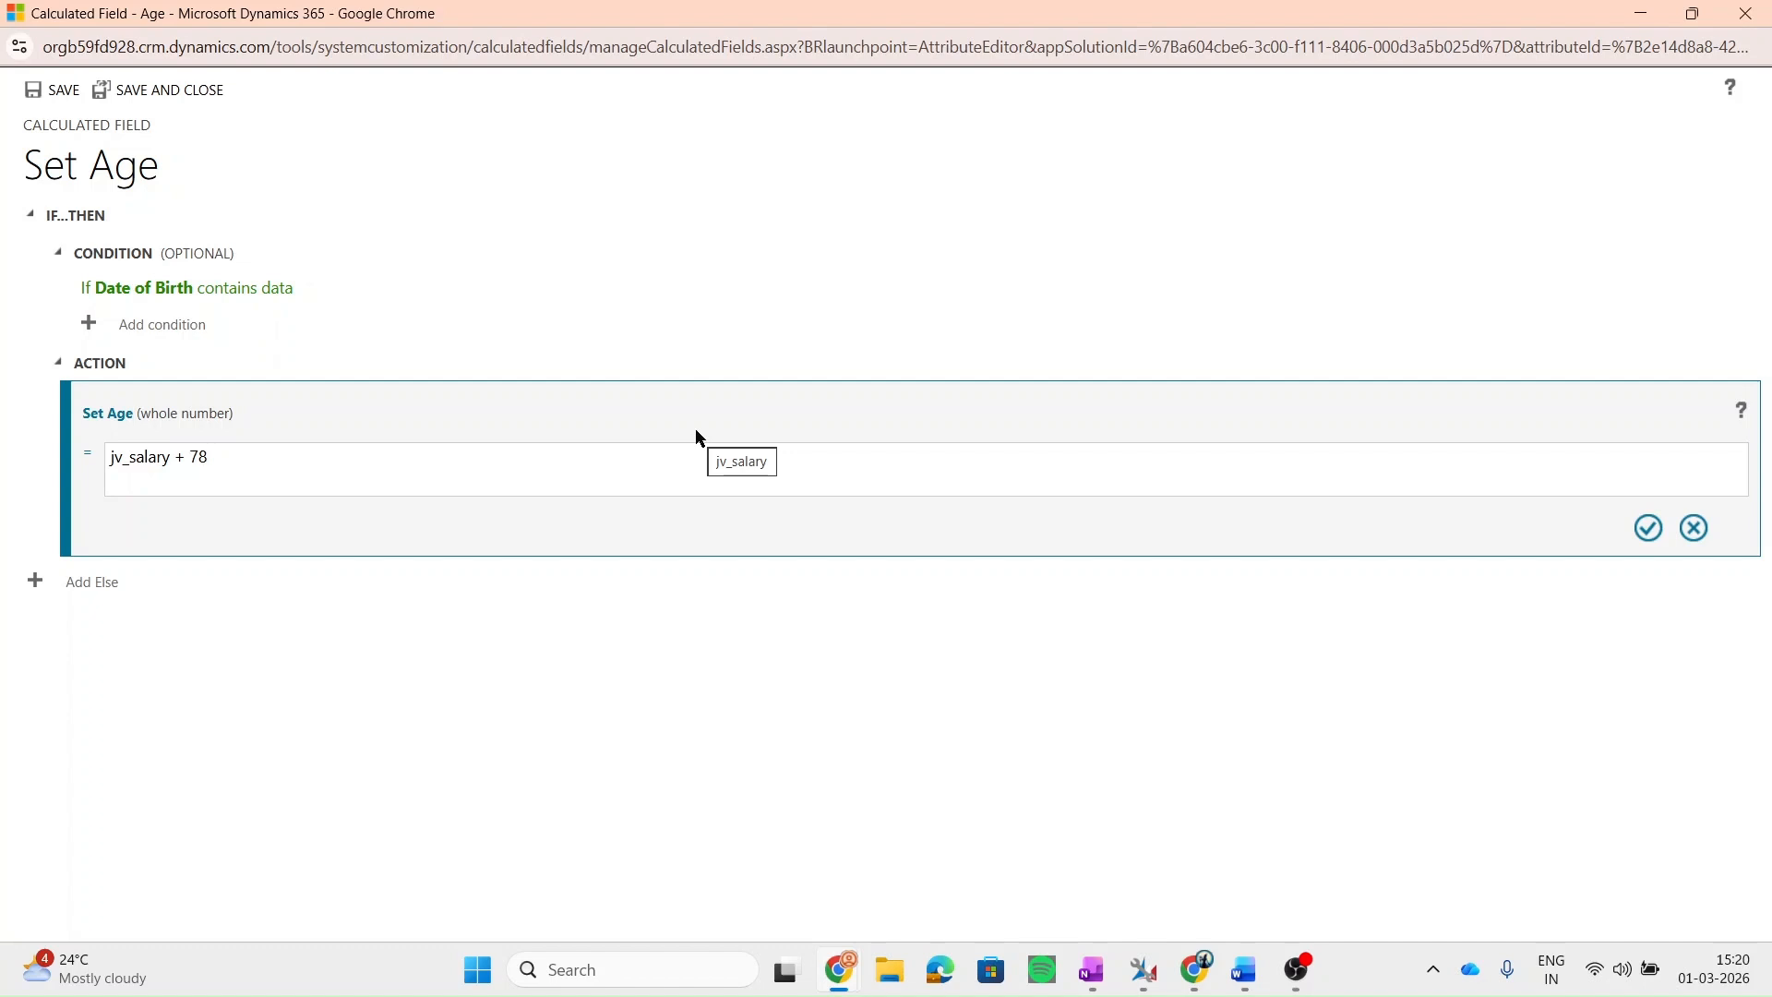
pyautogui.click(1635, 12)
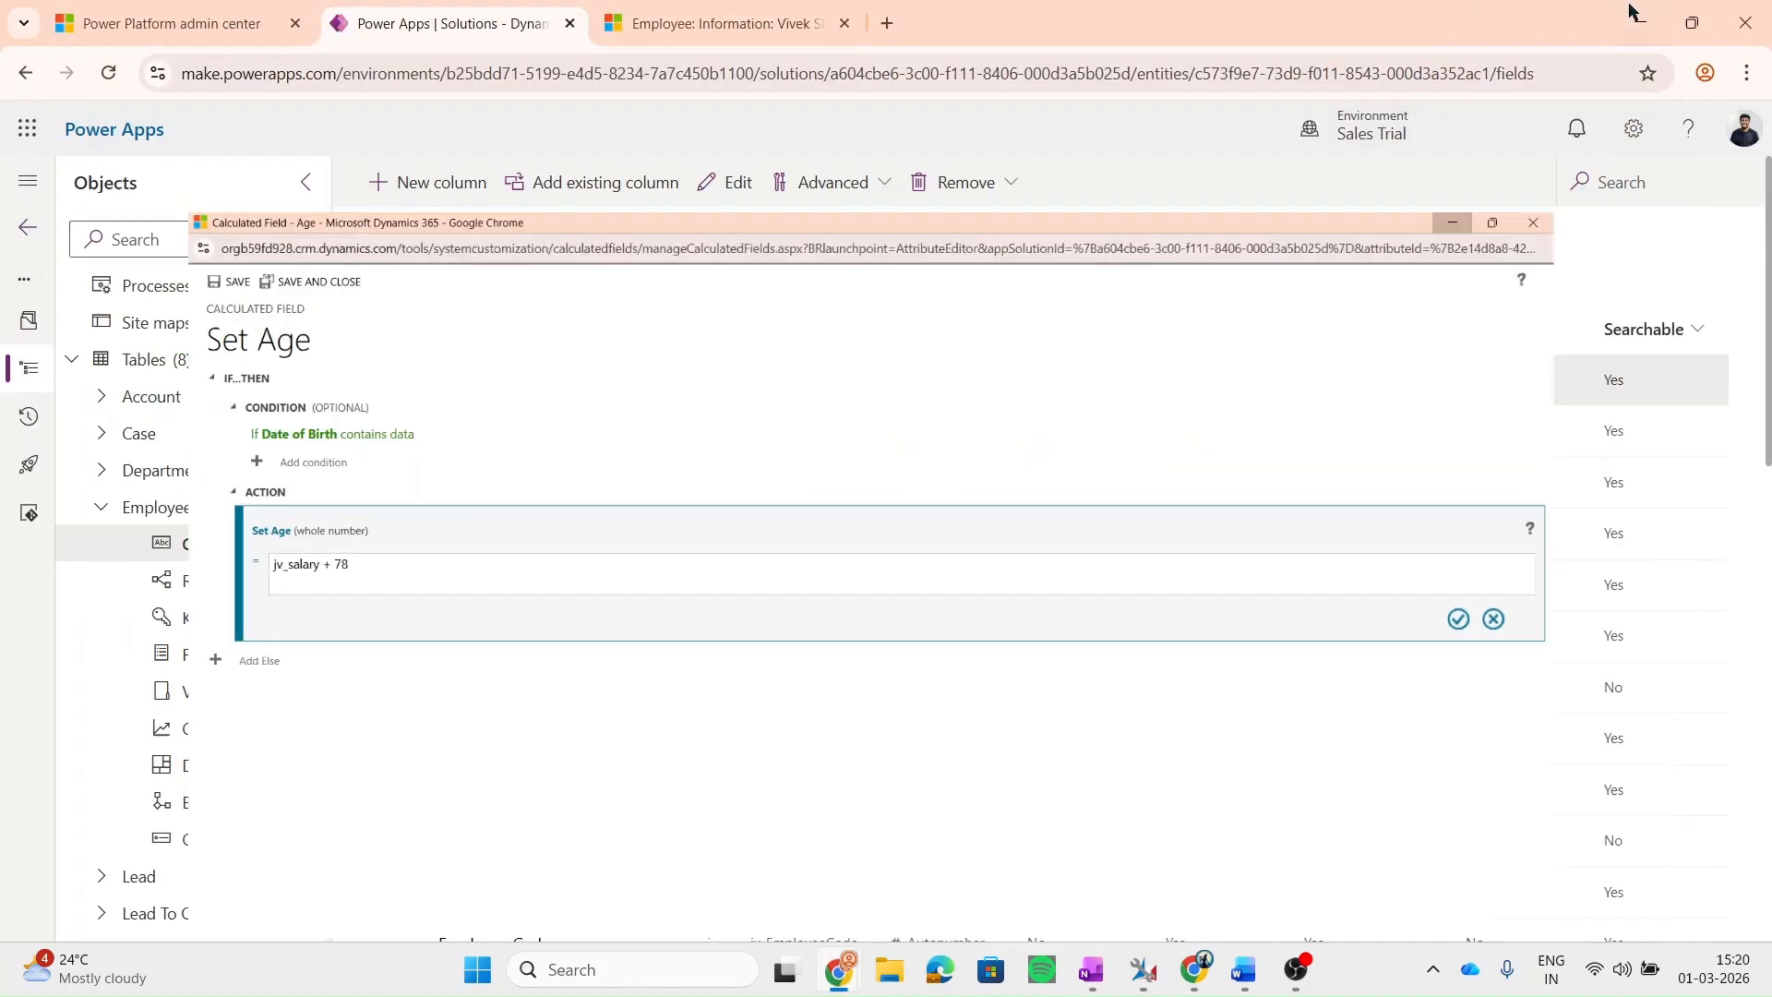
pyautogui.click(698, 20)
pyautogui.scroll(-1, 468, 655)
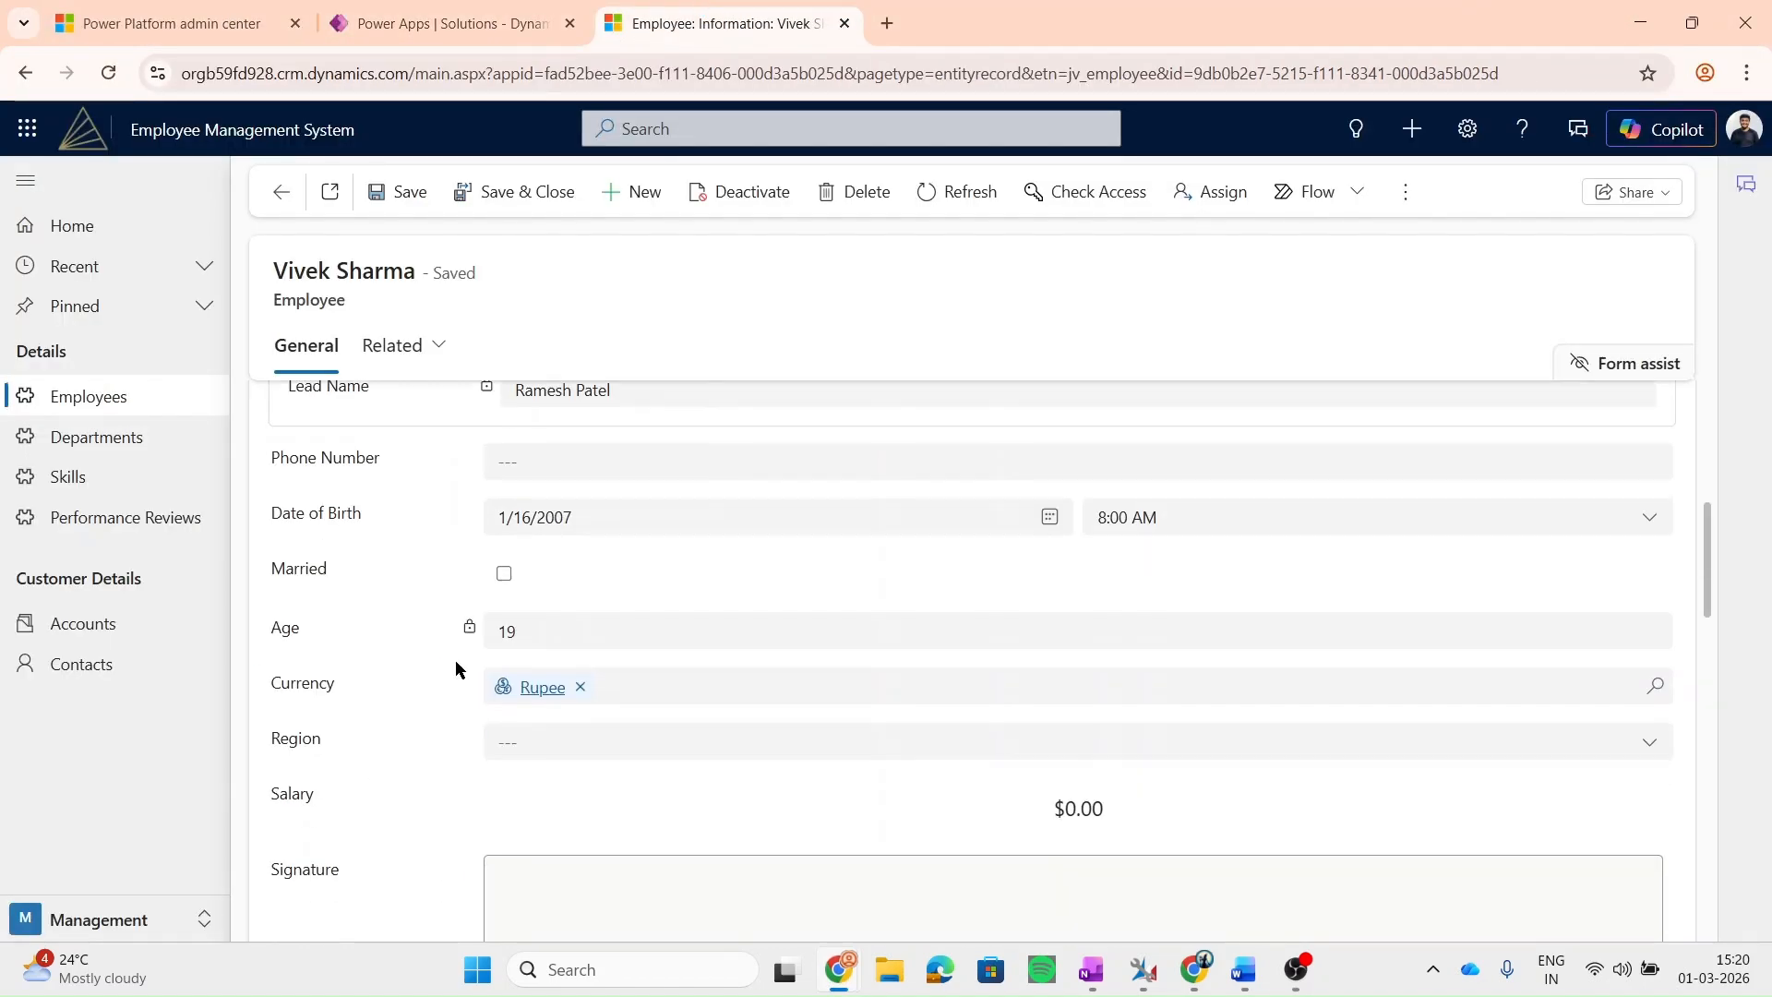
pyautogui.scroll(1, 445, 634)
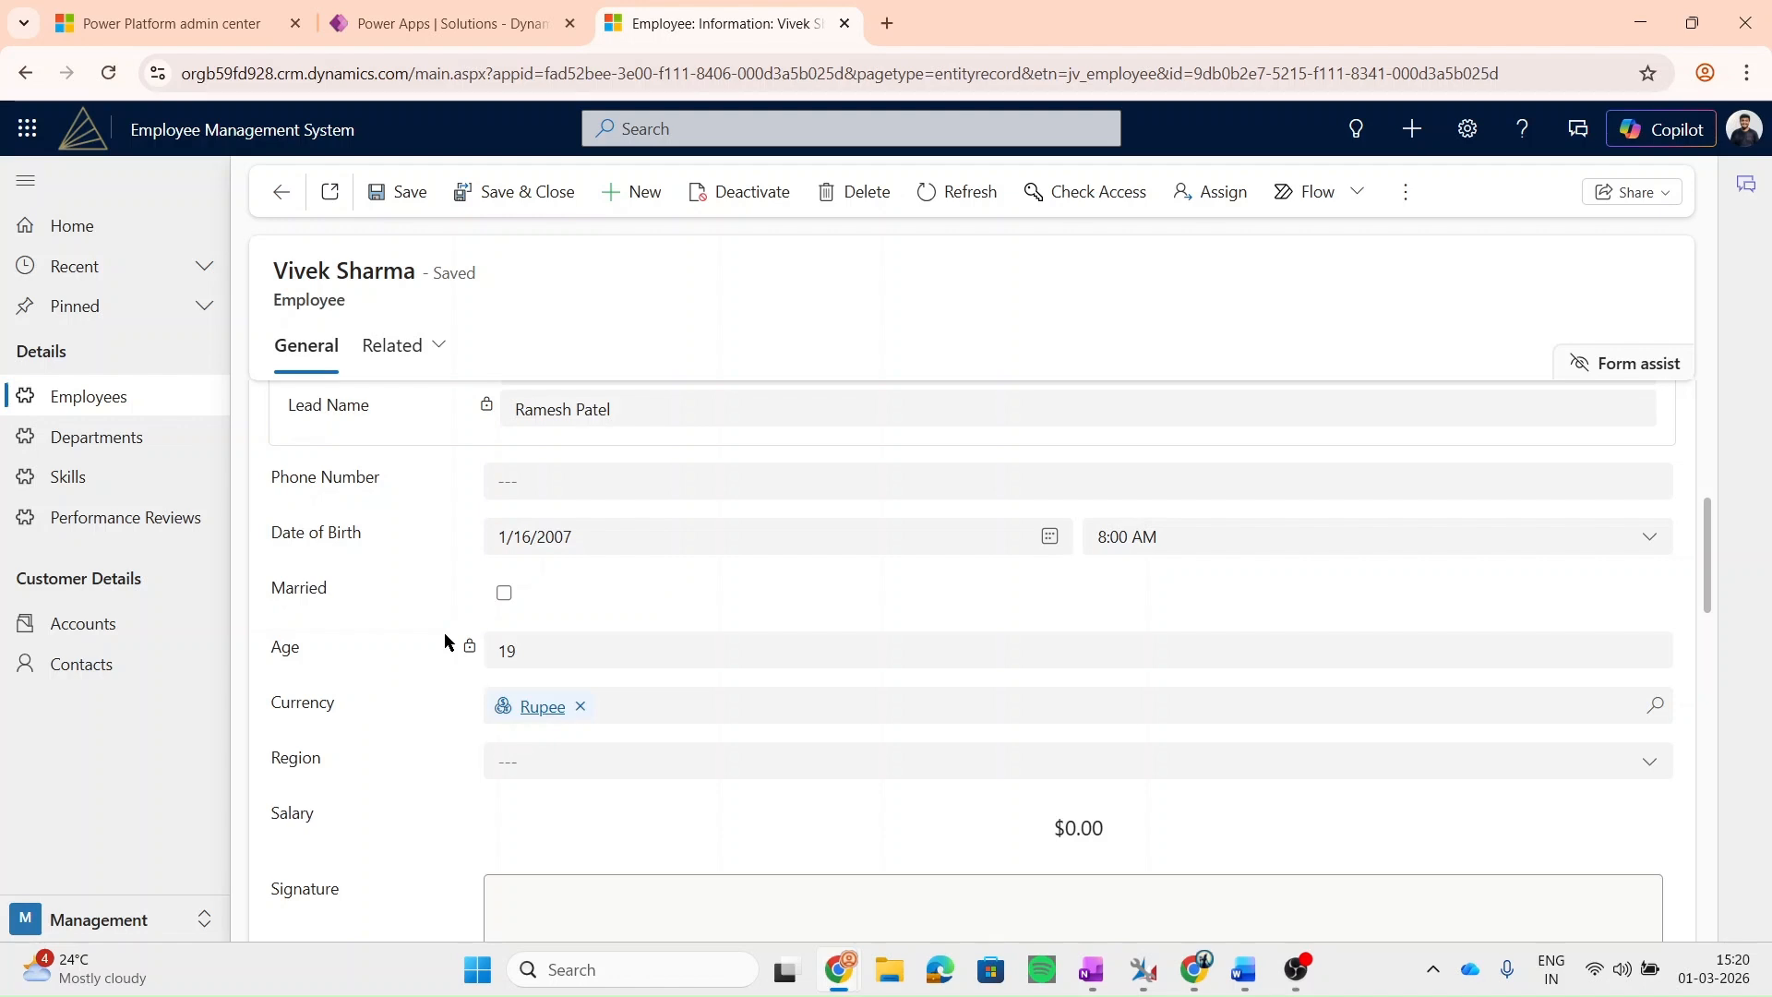
pyautogui.scroll(-10, 445, 633)
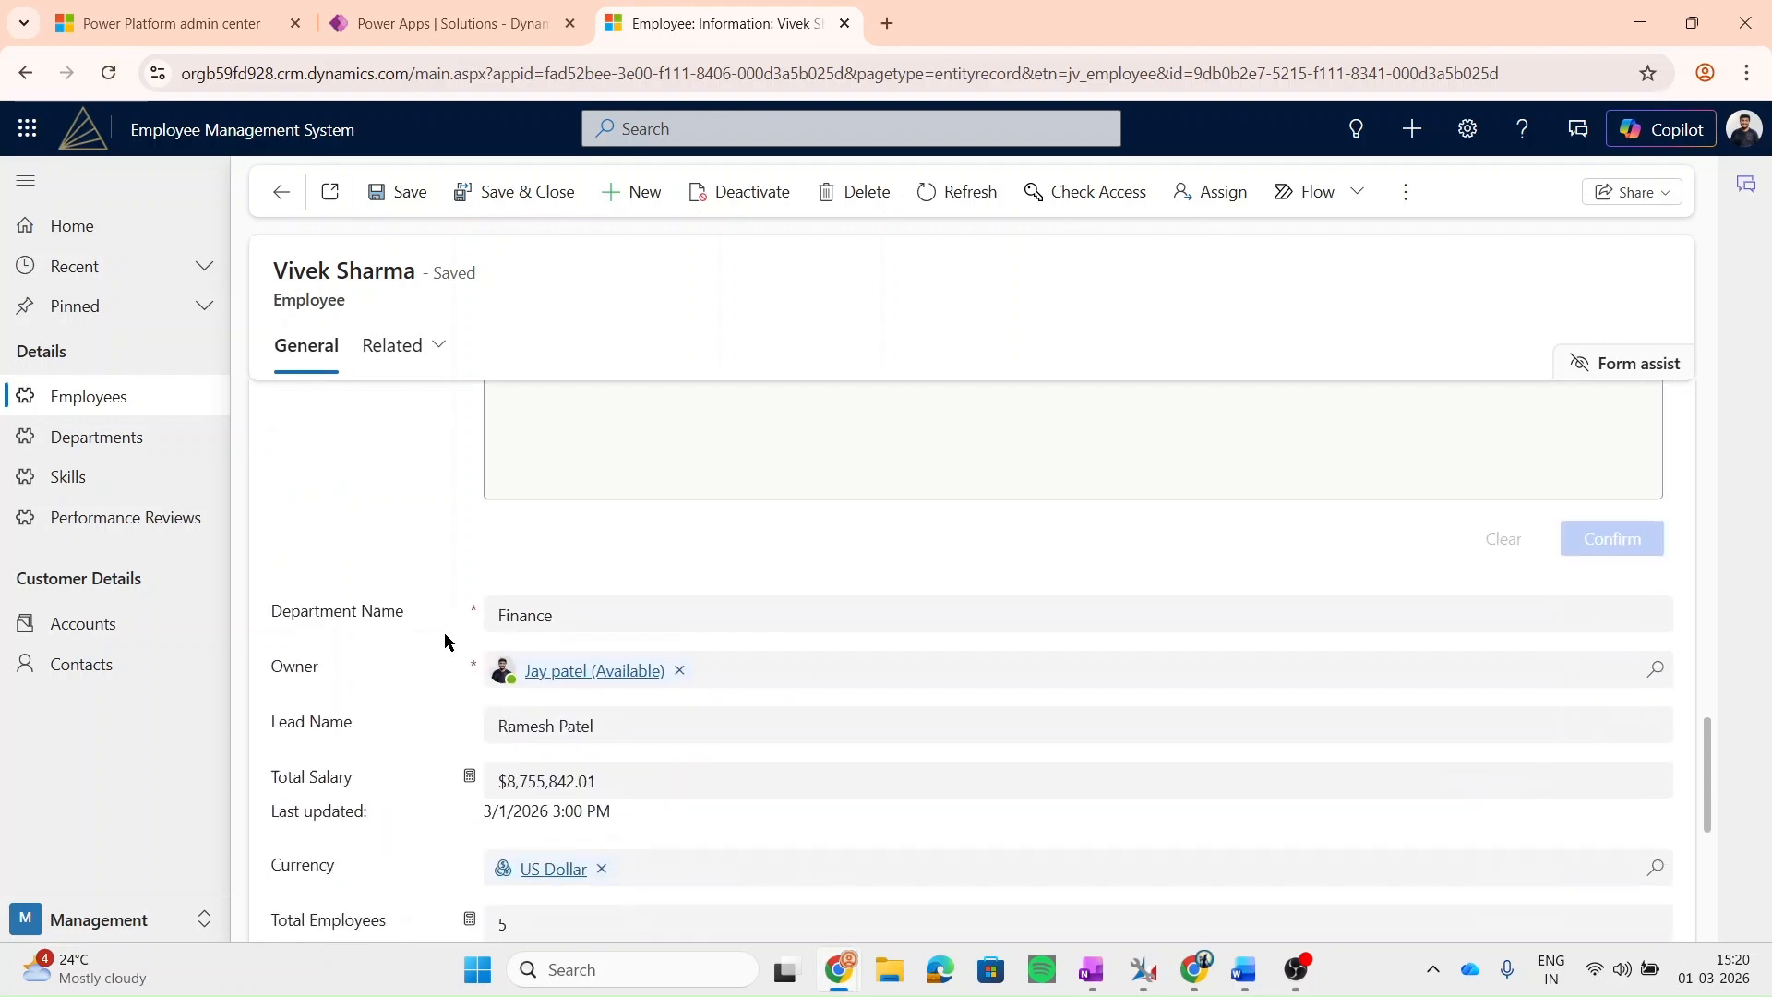
pyautogui.scroll(-3, 445, 633)
pyautogui.scroll(10, 444, 633)
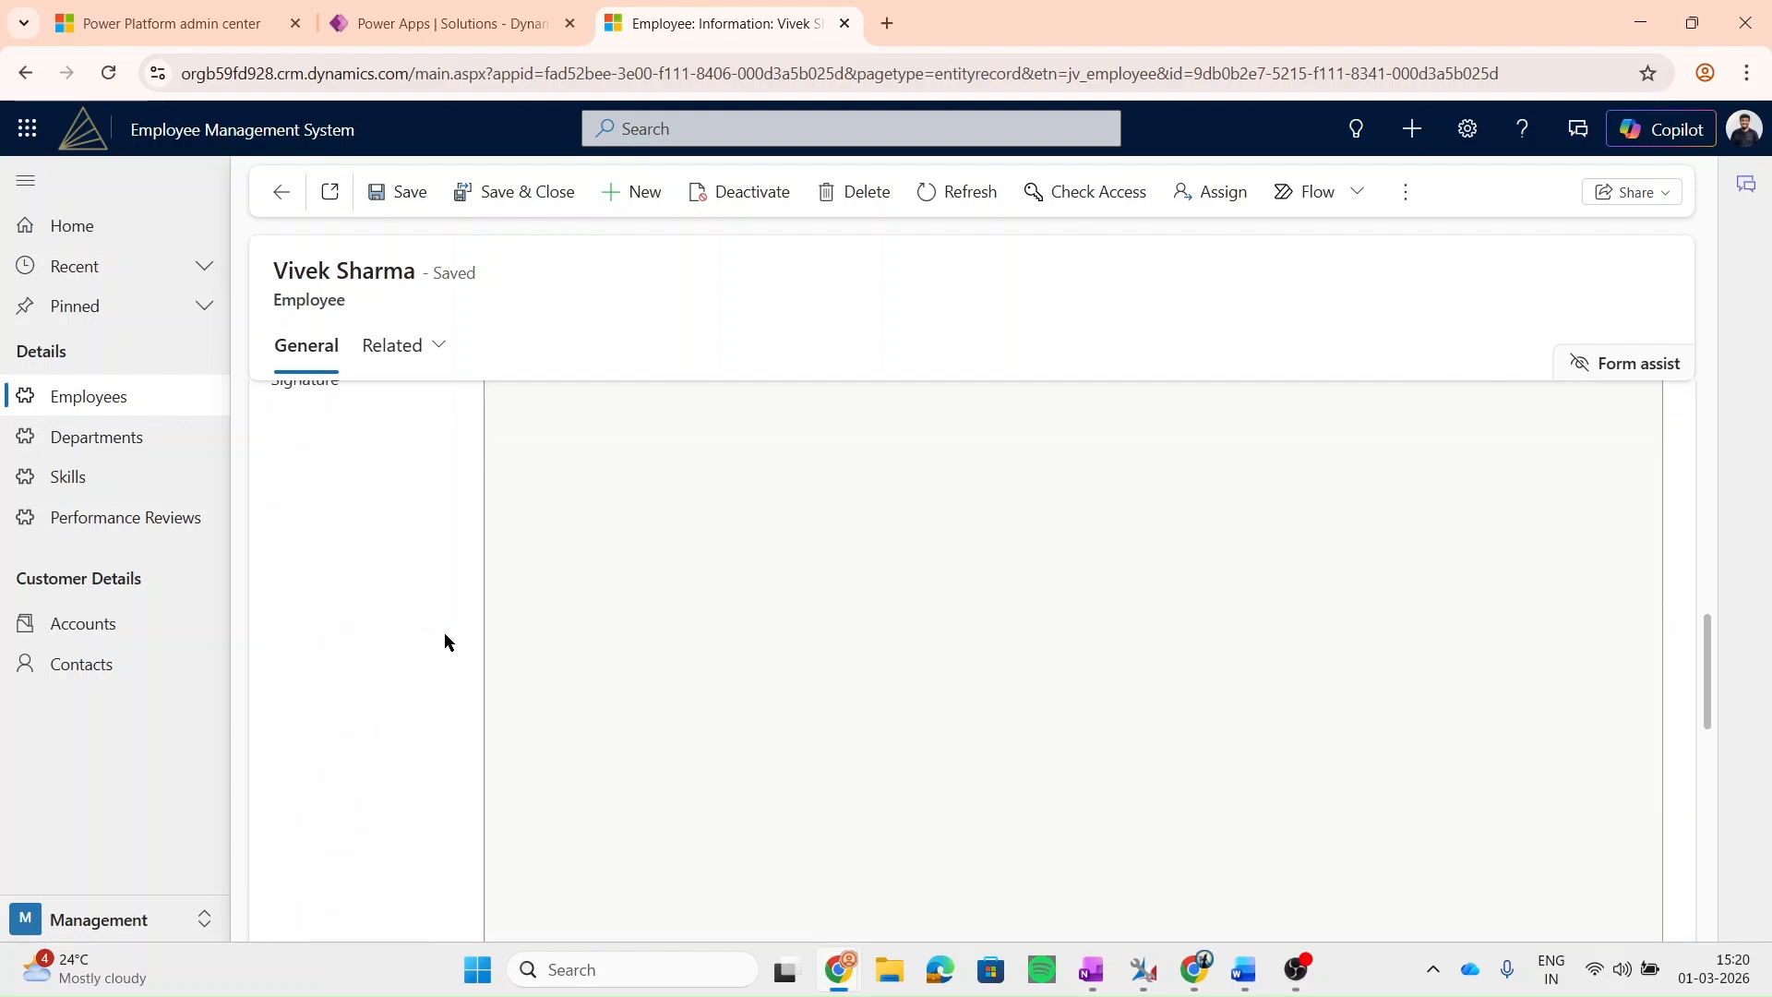
pyautogui.scroll(3, 445, 633)
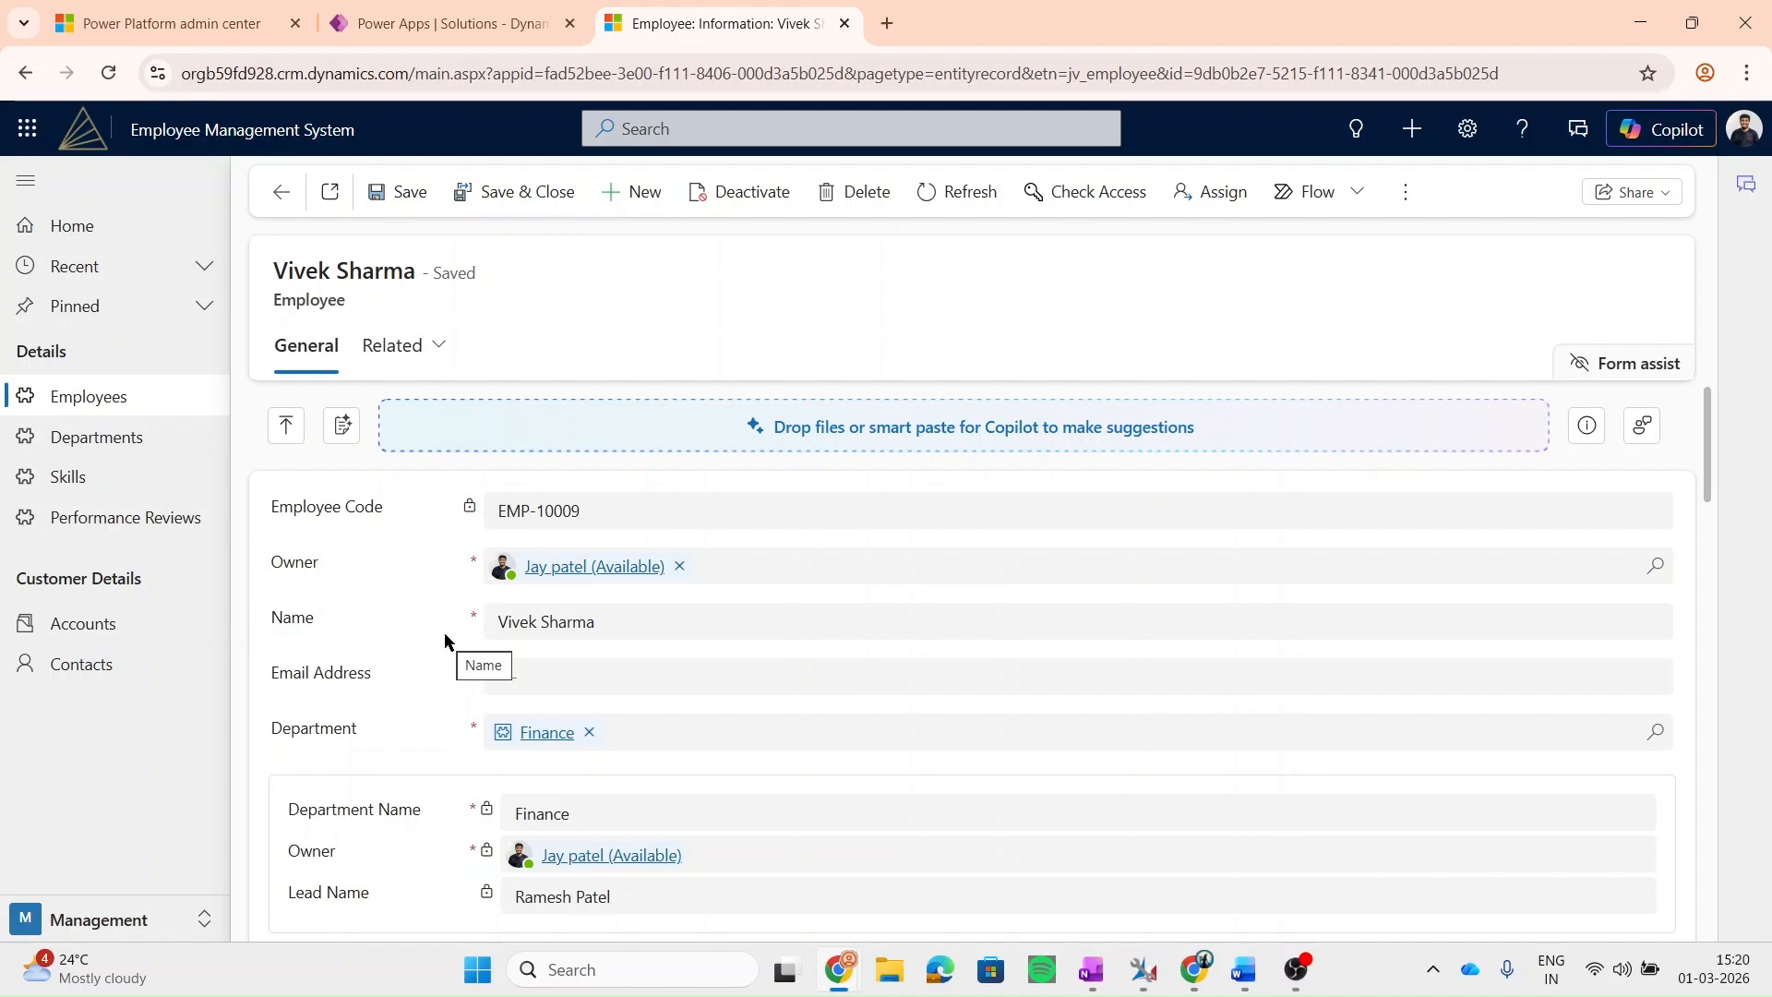
pyautogui.scroll(-5, 445, 633)
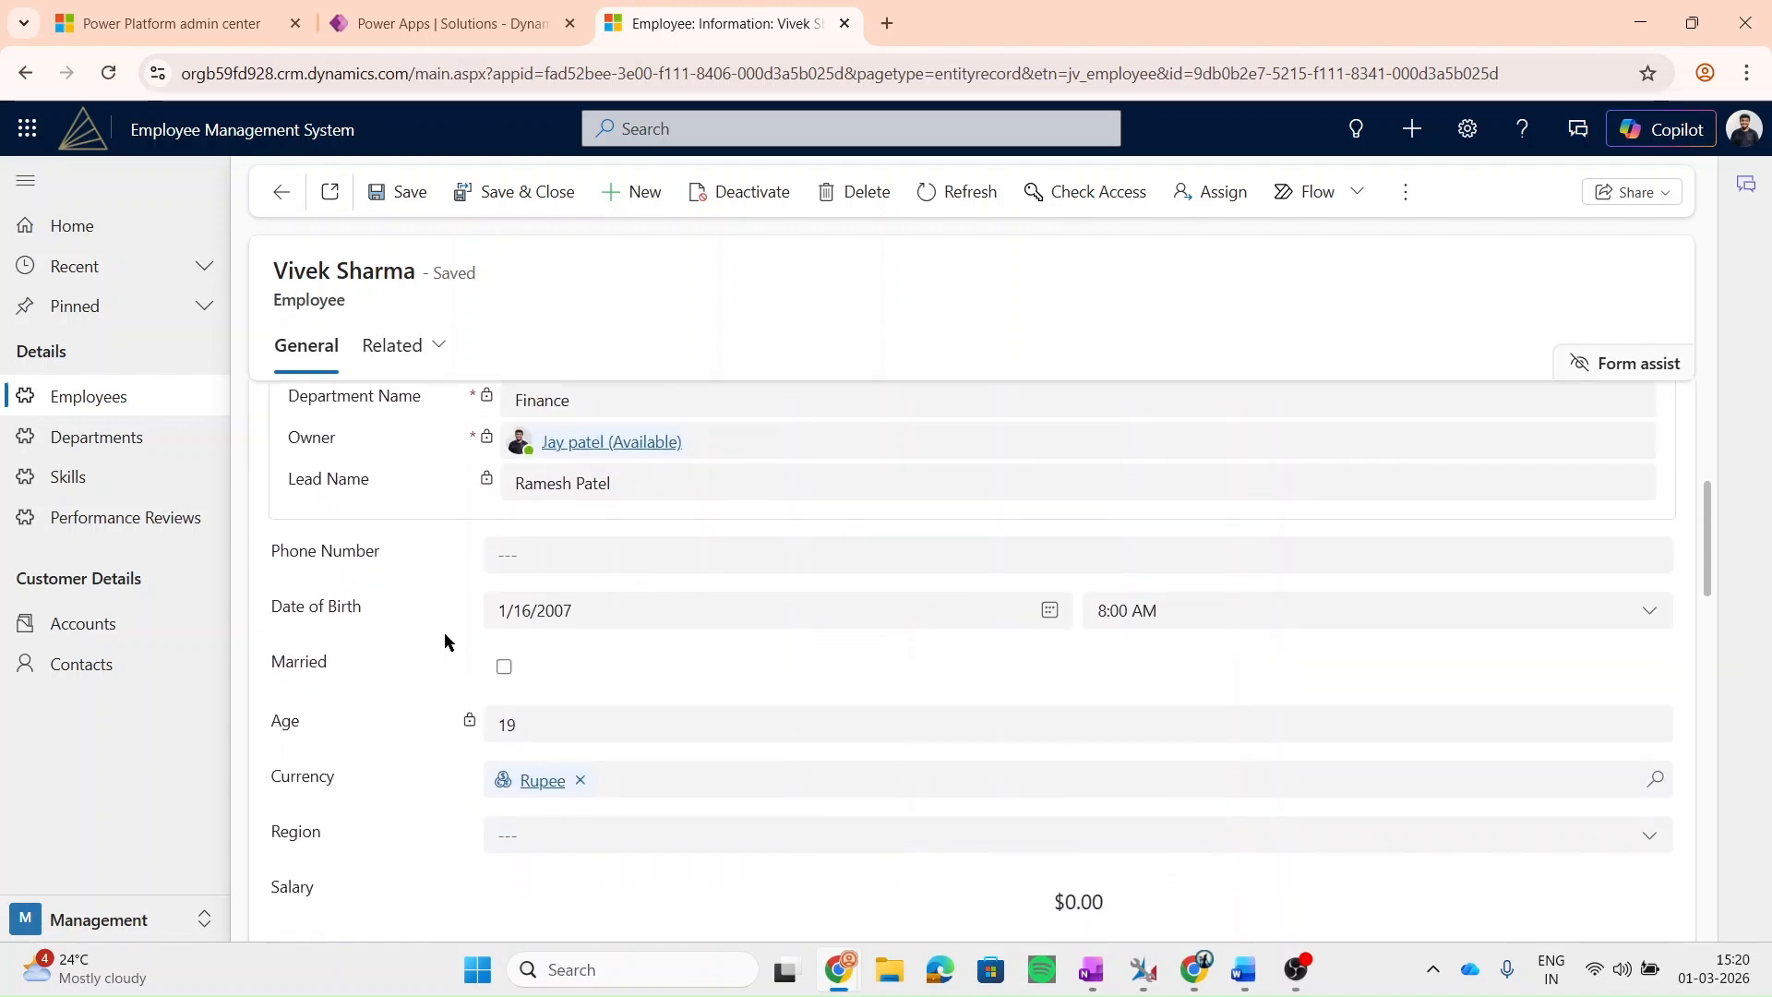